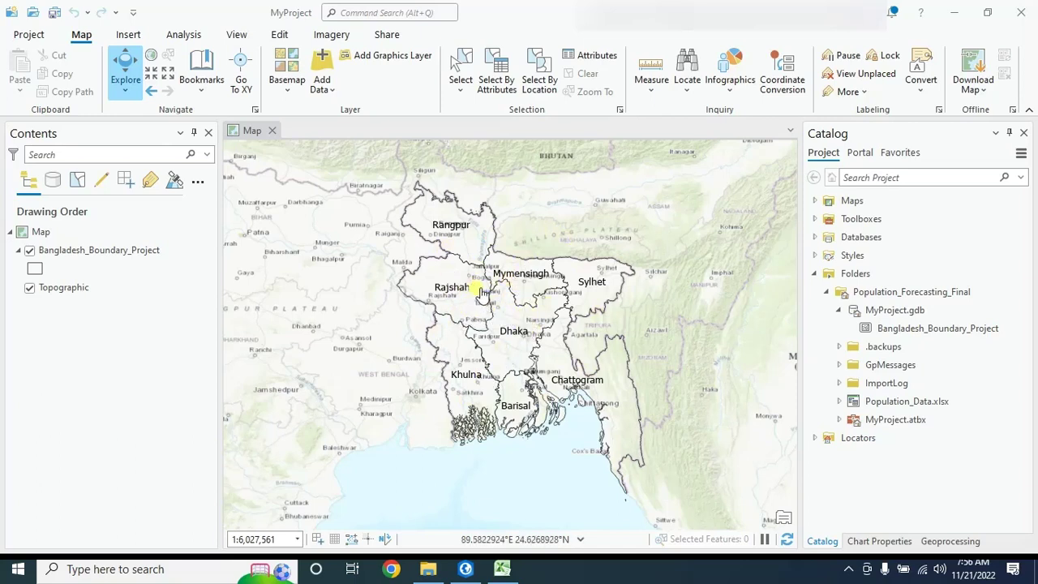
# - Switch to the Population_Data workbook in Excel and examine its year, area, gender, urban population, short name and date columns
pyautogui.click(505, 570)
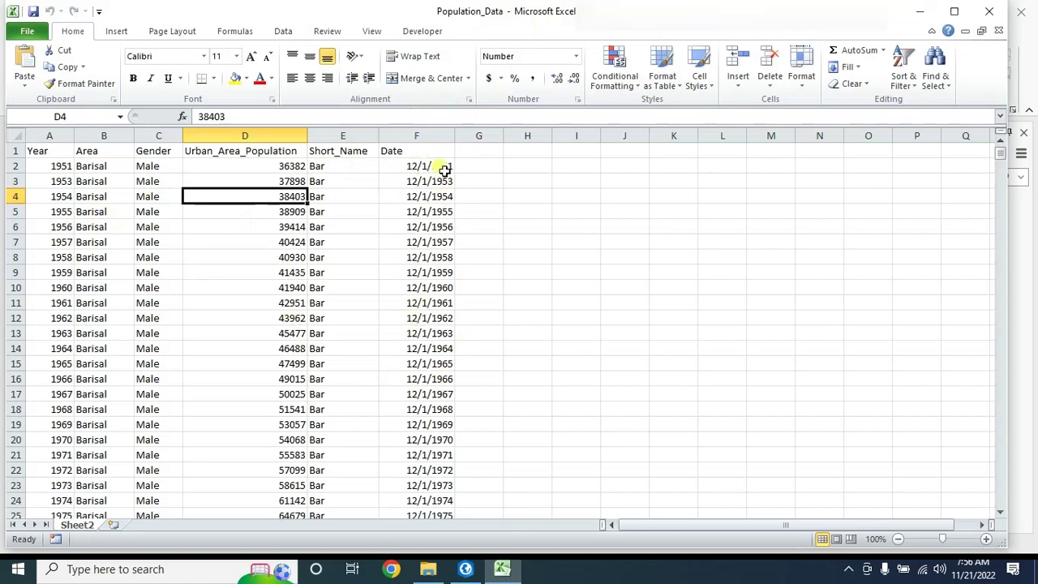
pyautogui.scroll(-20, 438, 375)
pyautogui.click(417, 348)
pyautogui.scroll(-20, 463, 455)
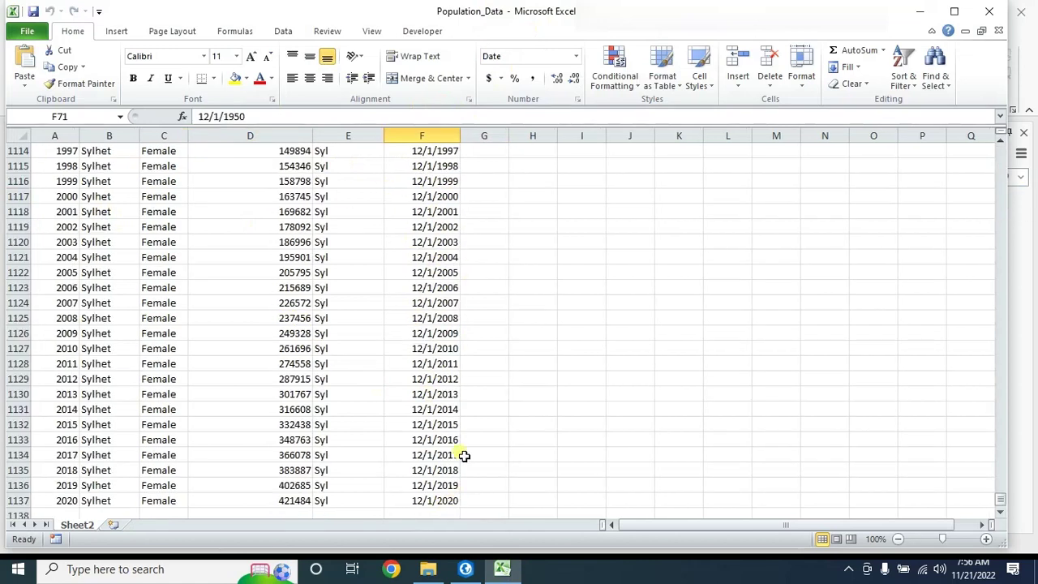
pyautogui.moveTo(1001, 510); pyautogui.dragTo(989, 111)
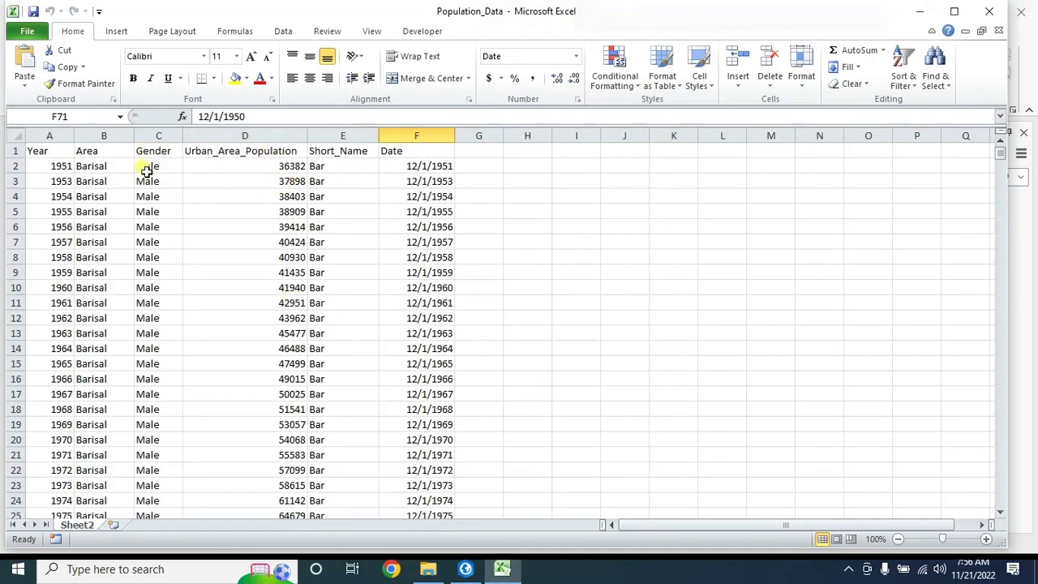
pyautogui.scroll(-15, 178, 431)
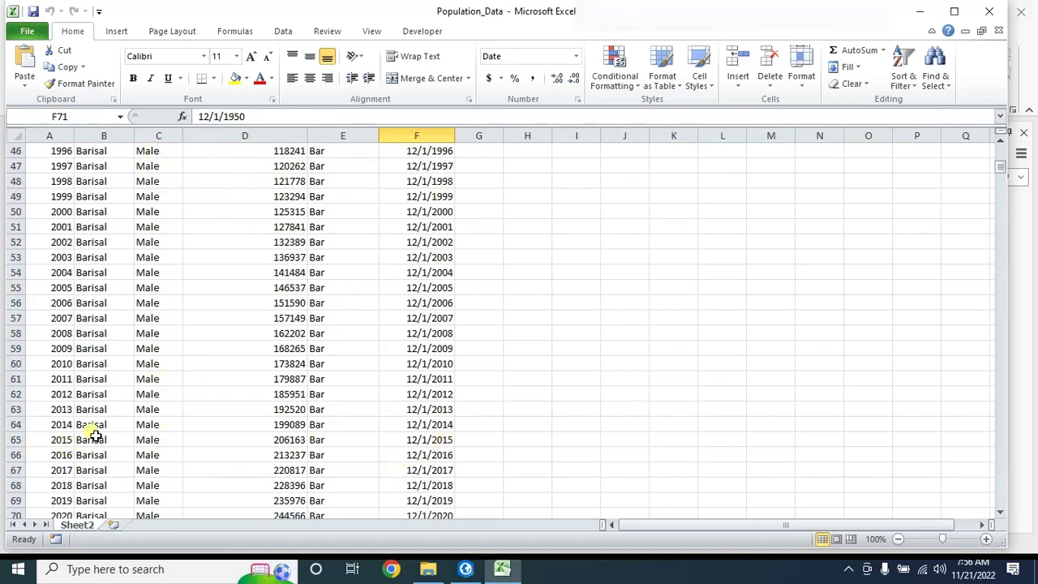
# - Save a copy of the Population_Data workbook as CSV (Comma delimited) in the Population_Forecasting_Final folder
pyautogui.moveTo(232, 15); pyautogui.dragTo(331, 106)
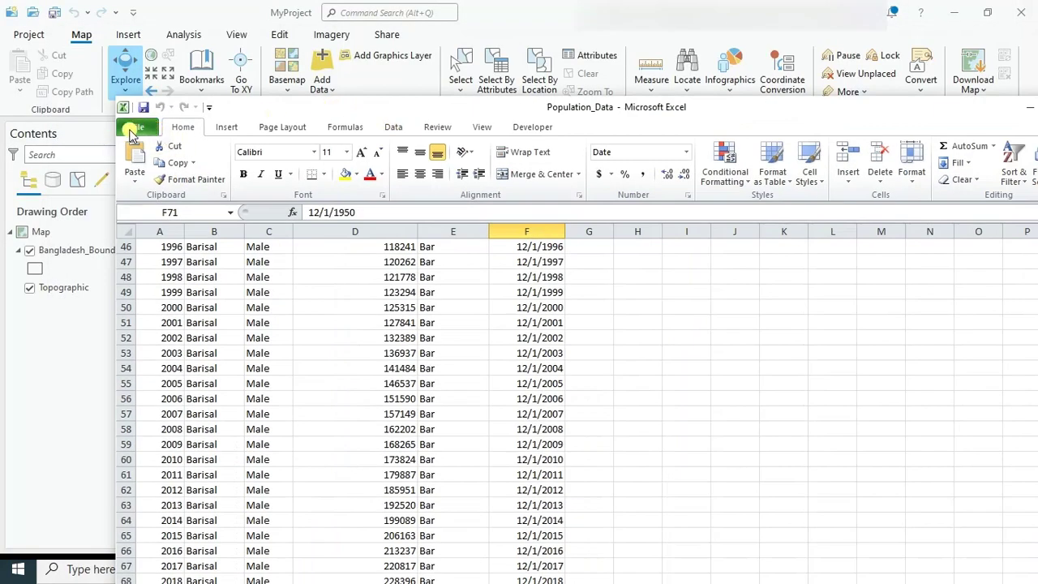
pyautogui.click(133, 129)
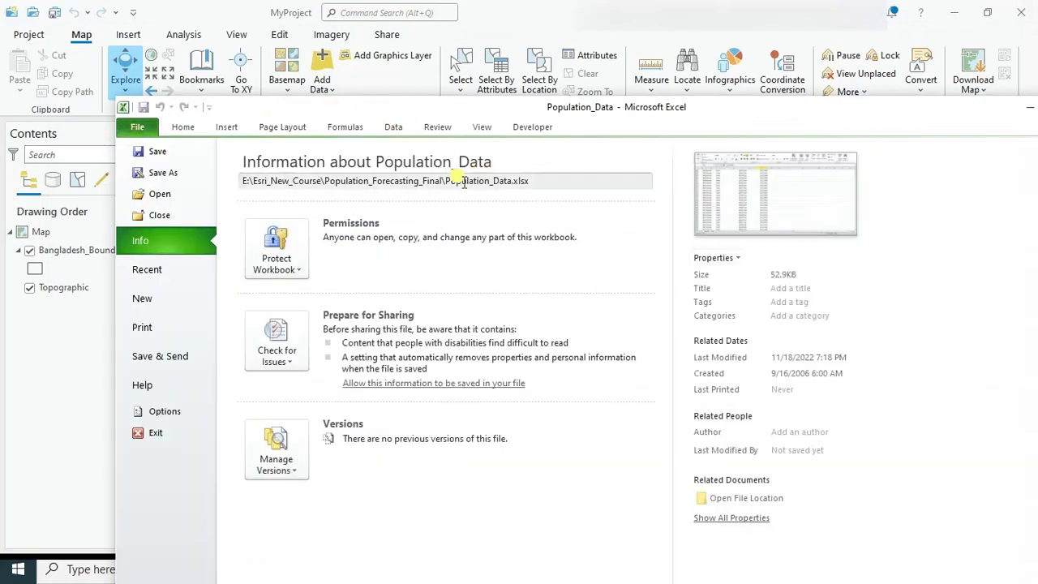
pyautogui.click(163, 174)
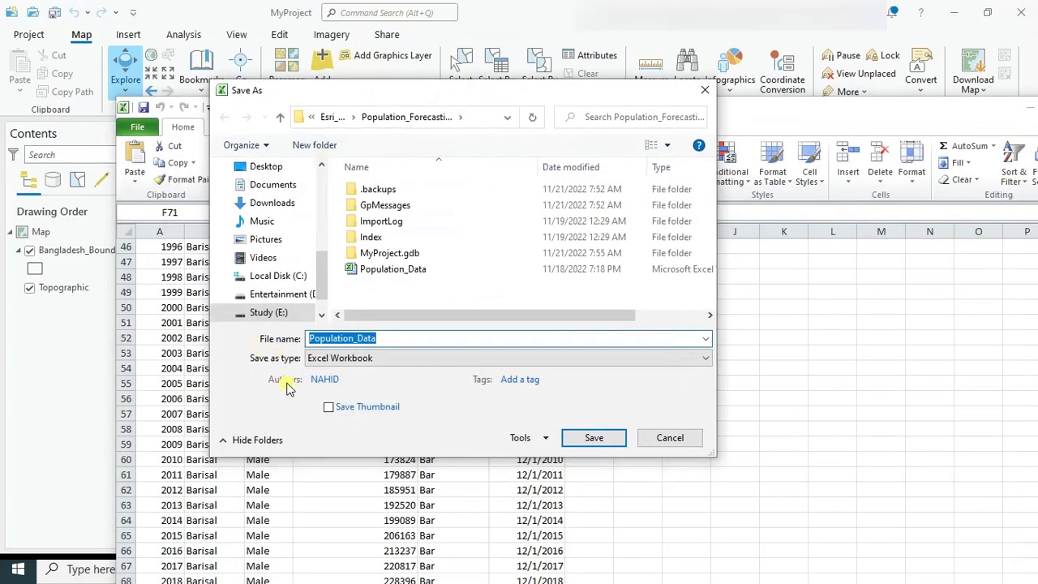
pyautogui.click(344, 359)
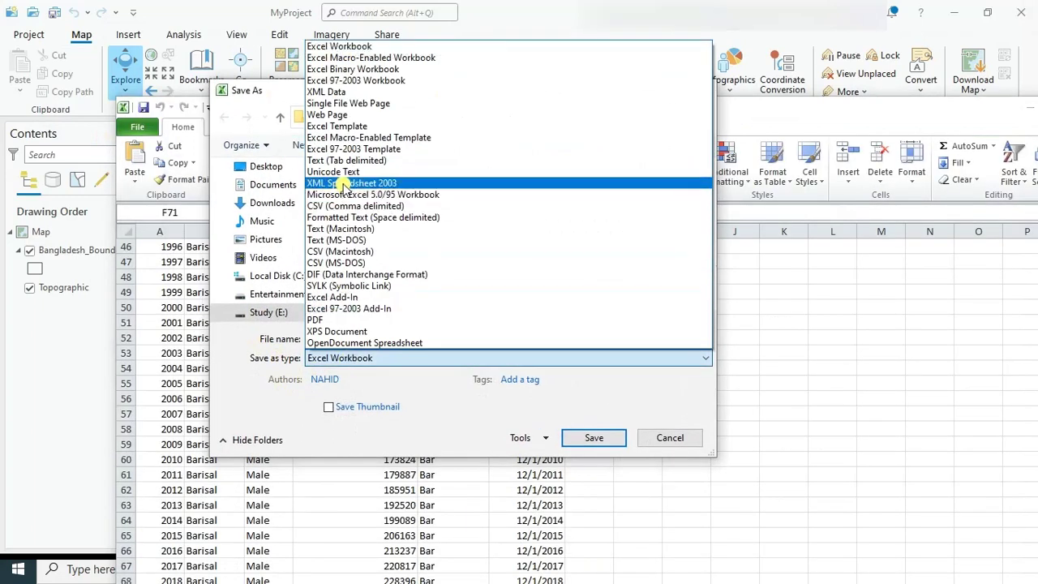
pyautogui.click(349, 206)
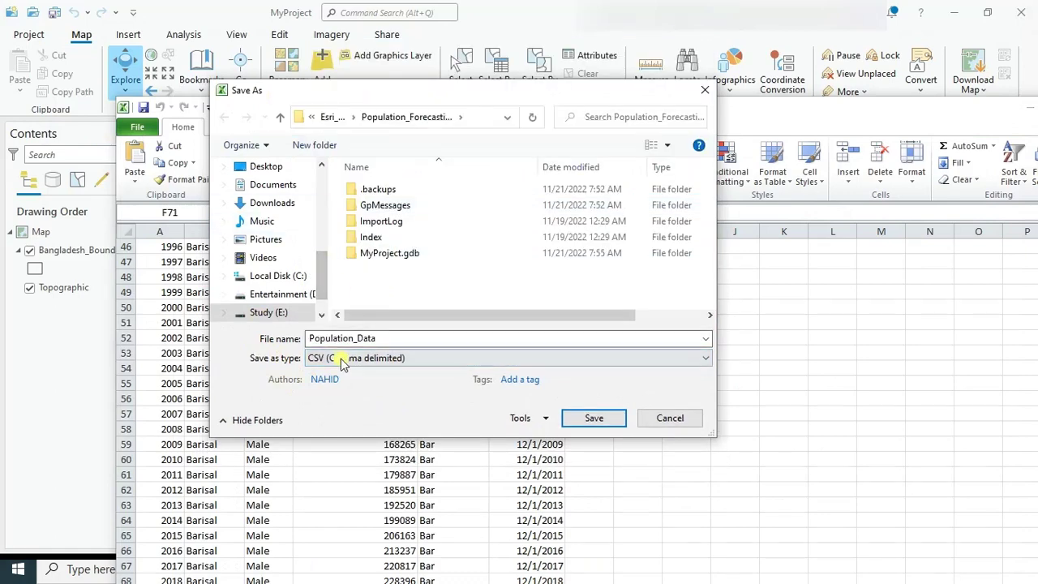
pyautogui.click(596, 417)
pyautogui.click(462, 337)
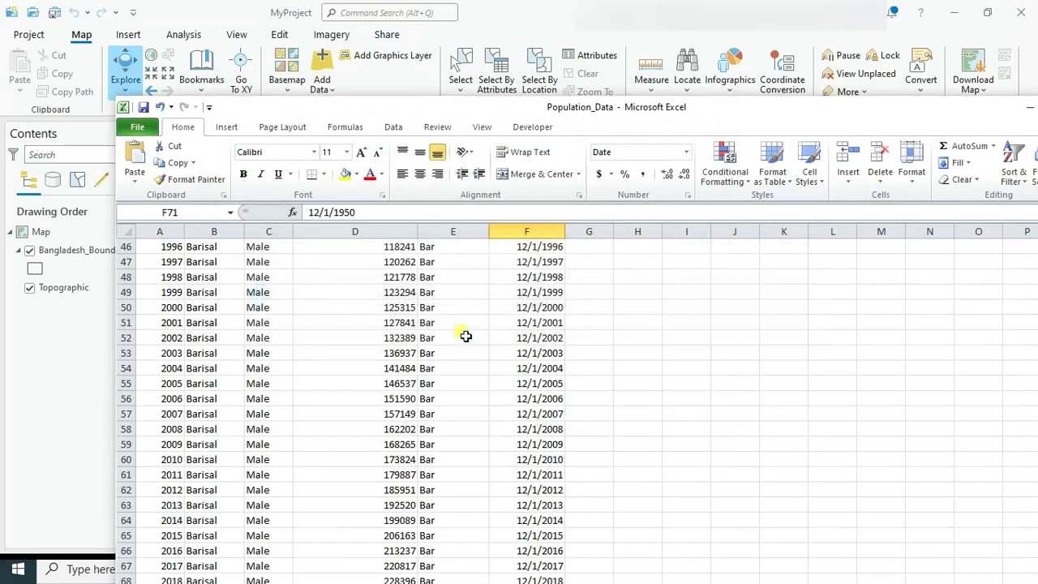
# - Close the Population_Data workbook and Excel without saving further changes
pyautogui.moveTo(721, 117); pyautogui.dragTo(400, 96)
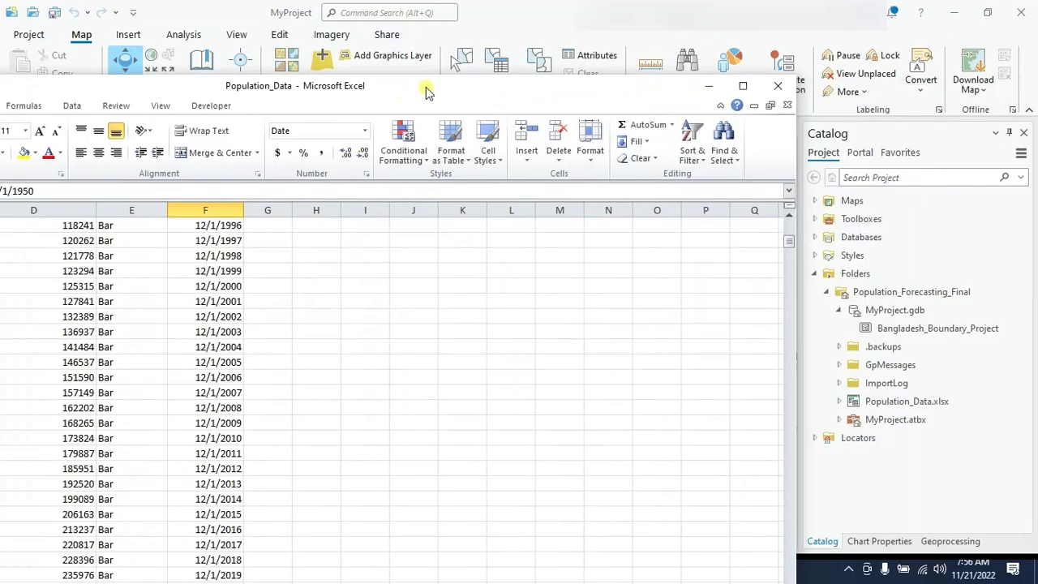
pyautogui.click(777, 85)
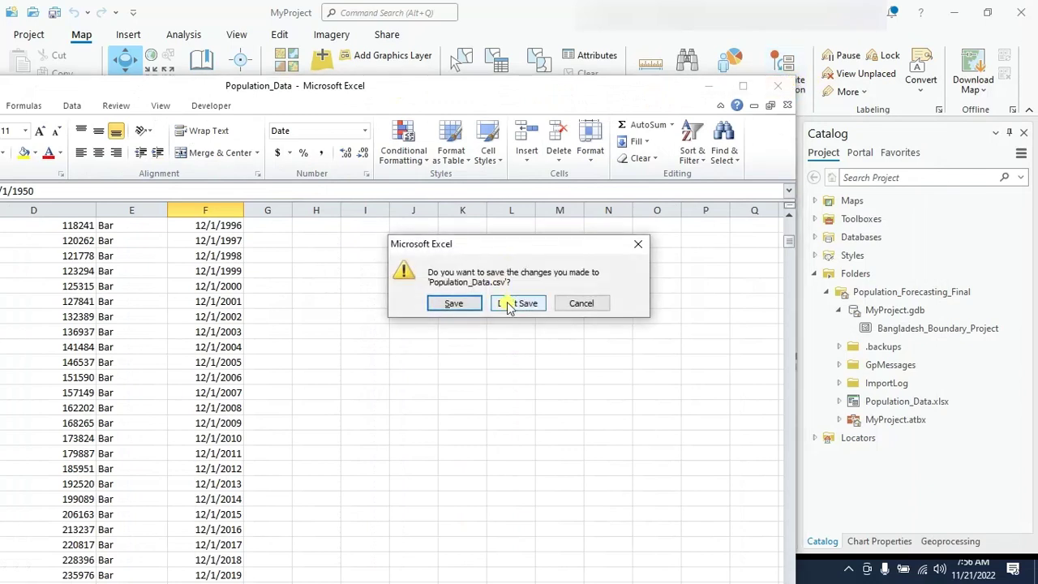
pyautogui.click(510, 303)
# - Open the Population_Data CSV file from the Population_Forecasting_Final folder in Notepad, check its comma-separated records, and close it
pyautogui.click(428, 569)
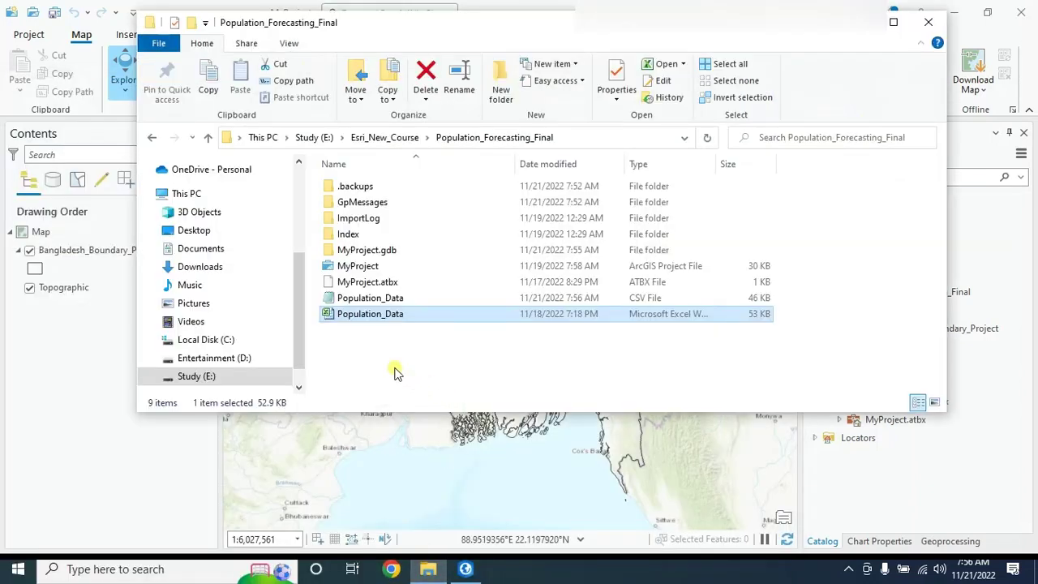
pyautogui.doubleClick(369, 297)
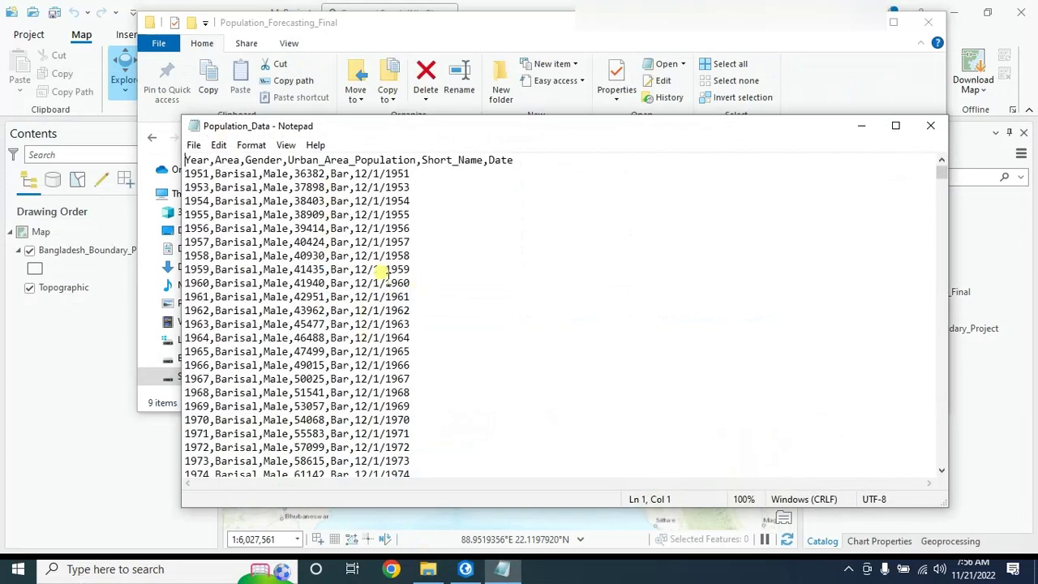
pyautogui.moveTo(186, 160); pyautogui.dragTo(403, 474)
pyautogui.click(930, 125)
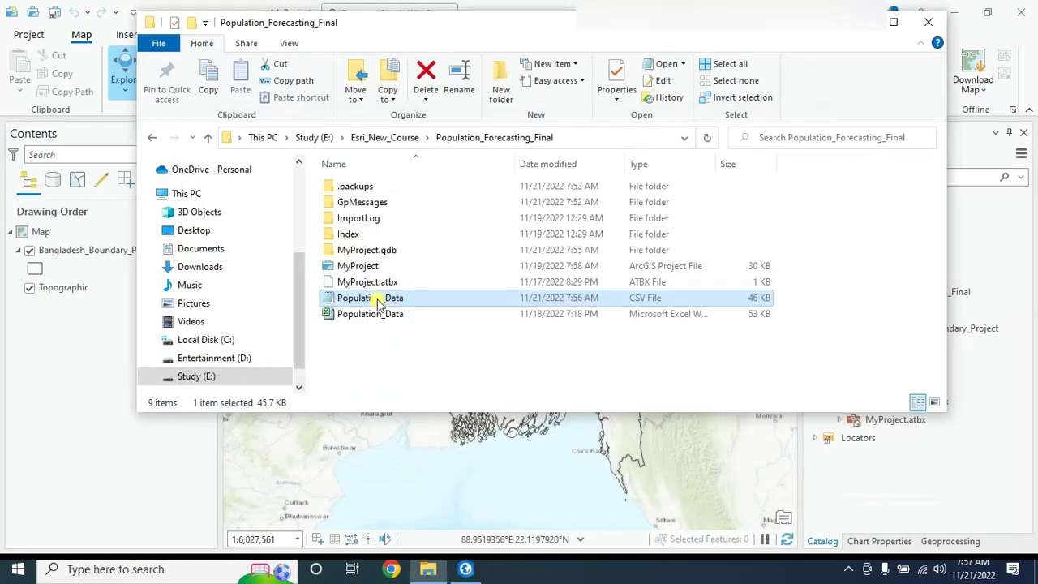
# - Add the Population_Data CSV file from the folder to the ArcGIS Pro map as a standalone table and review its records
pyautogui.moveTo(375, 302); pyautogui.dragTo(67, 377)
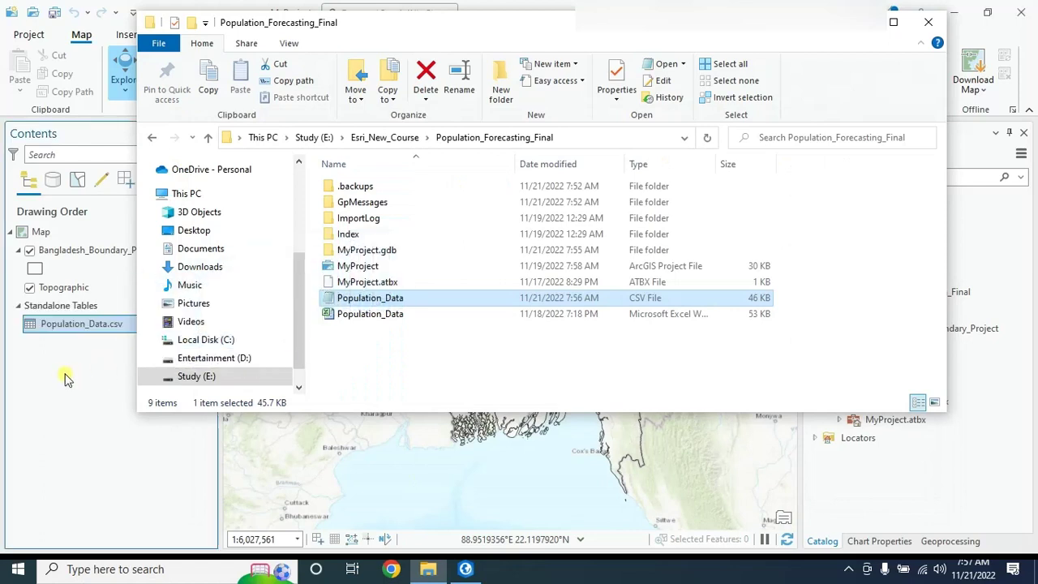
pyautogui.click(929, 22)
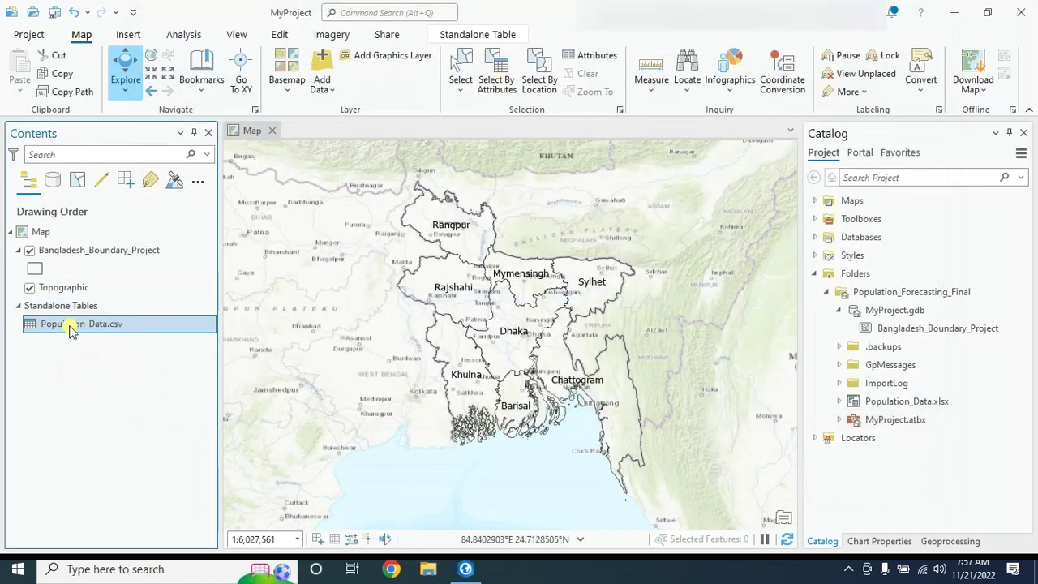
pyautogui.rightClick(69, 327)
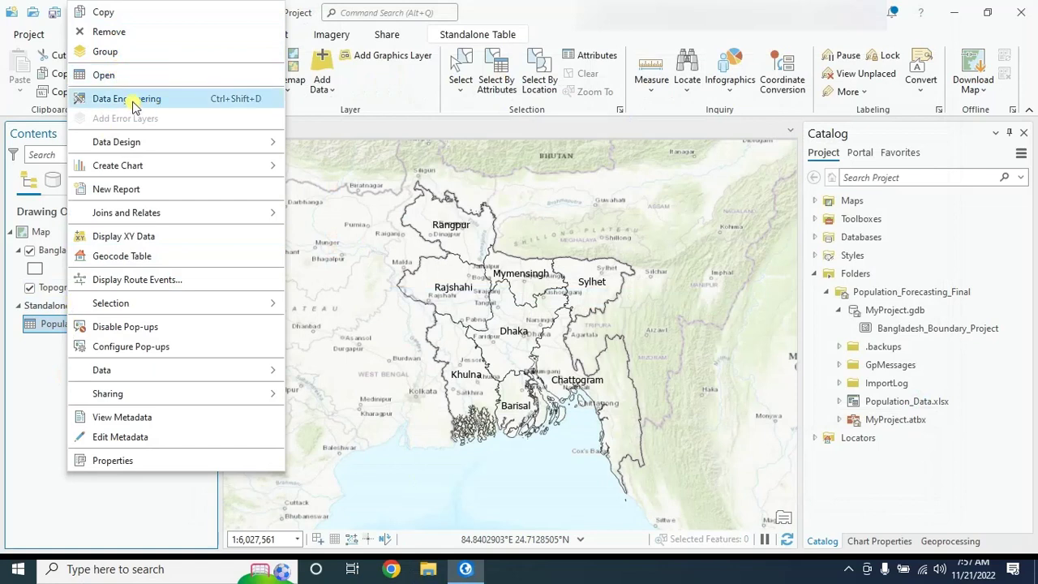
pyautogui.click(105, 76)
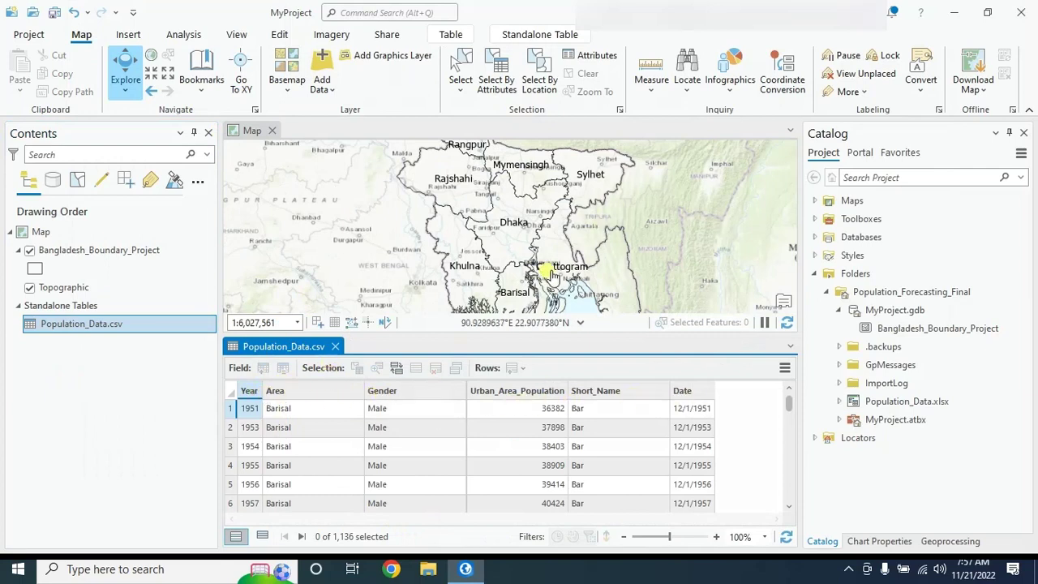
pyautogui.click(335, 346)
pyautogui.moveTo(541, 317); pyautogui.dragTo(535, 317)
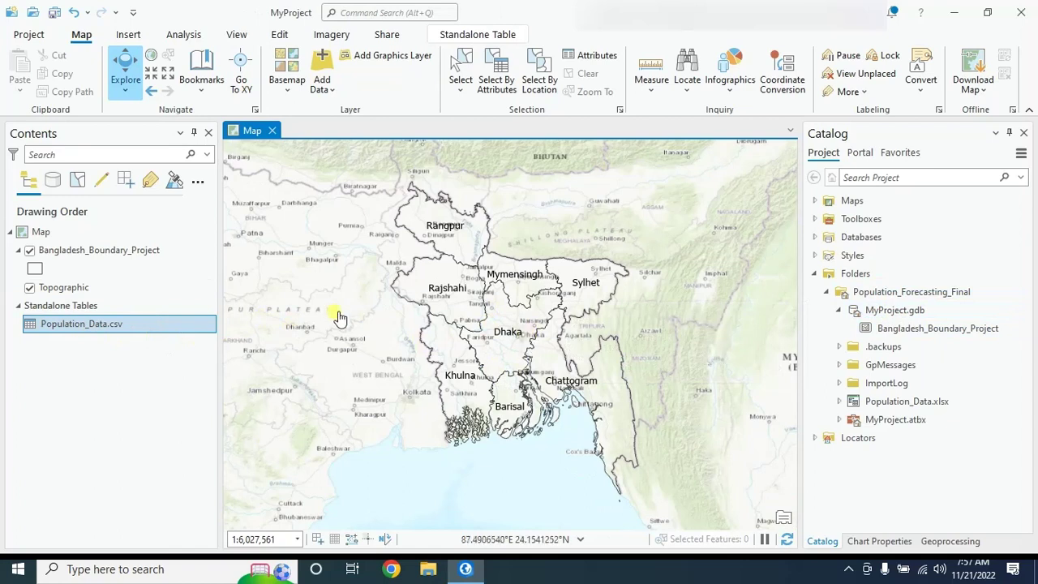
# - Export the Population_Data.csv table to MyProject.gdb as Population_Data, and remove the CSV table from the map
pyautogui.rightClick(84, 325)
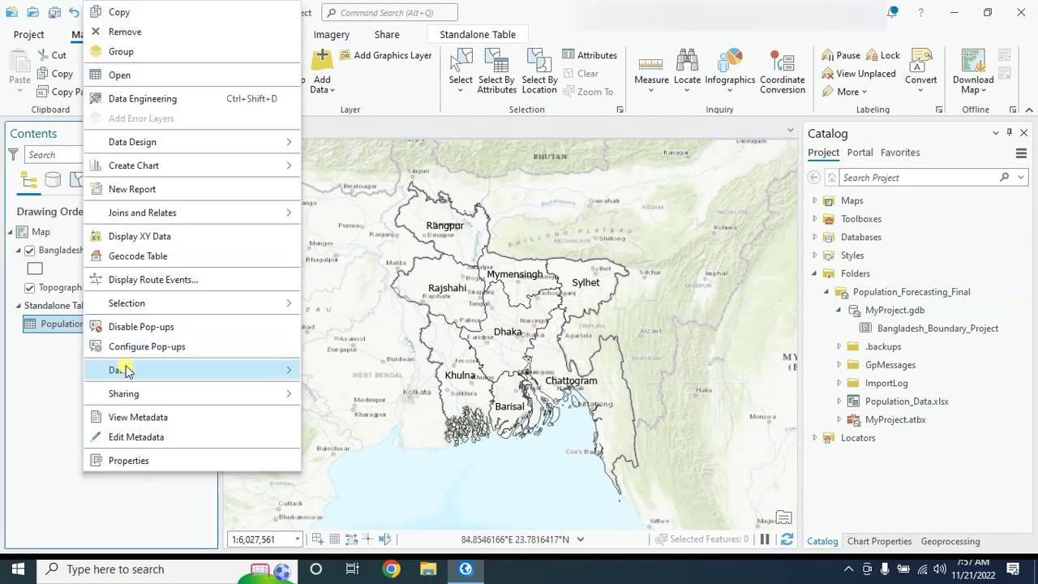
pyautogui.moveTo(132, 370)
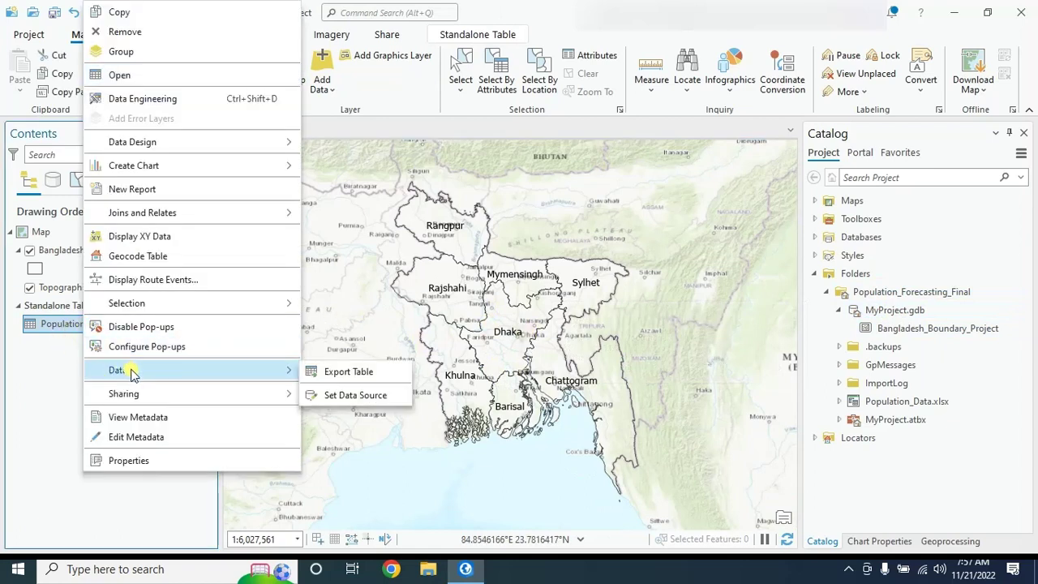
pyautogui.click(335, 372)
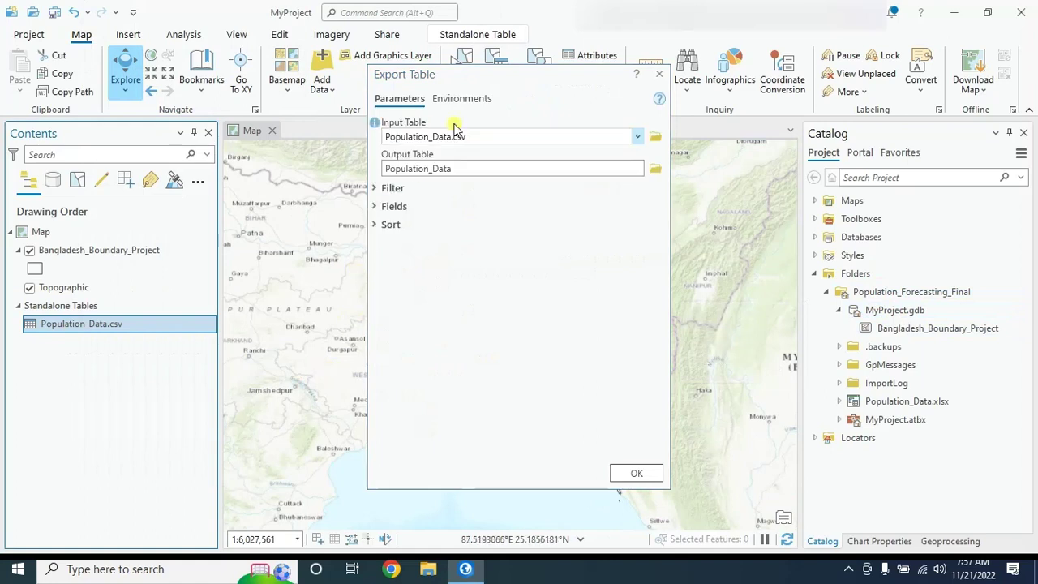
pyautogui.moveTo(466, 170); pyautogui.dragTo(594, 173)
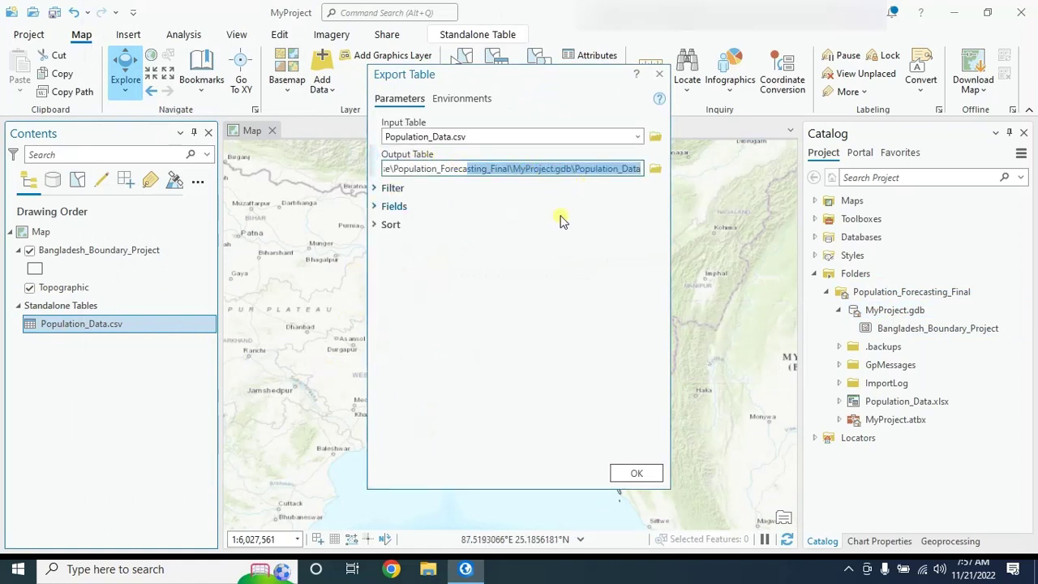
pyautogui.click(529, 166)
pyautogui.moveTo(513, 168); pyautogui.dragTo(570, 168)
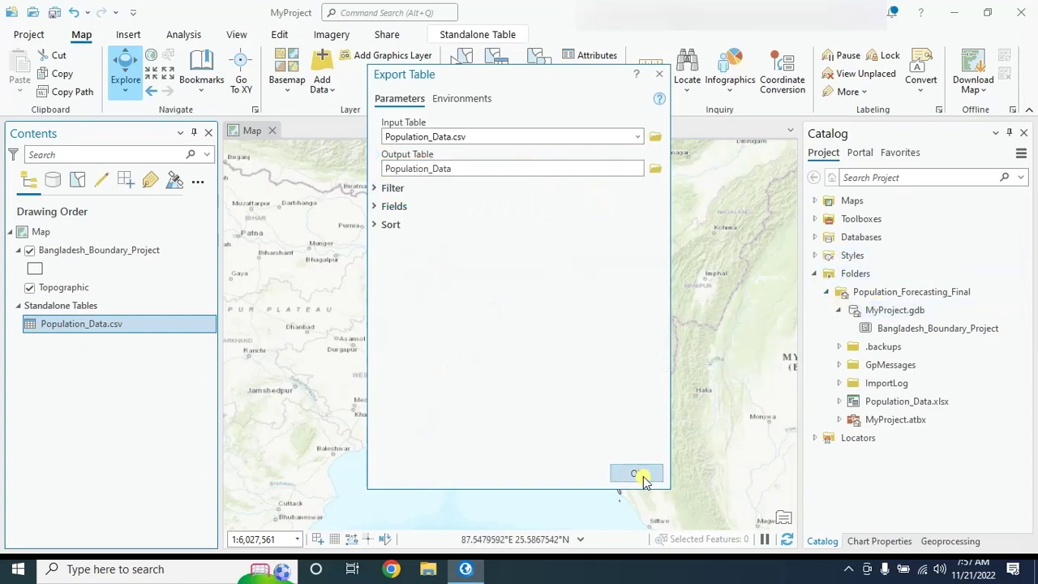
pyautogui.click(634, 473)
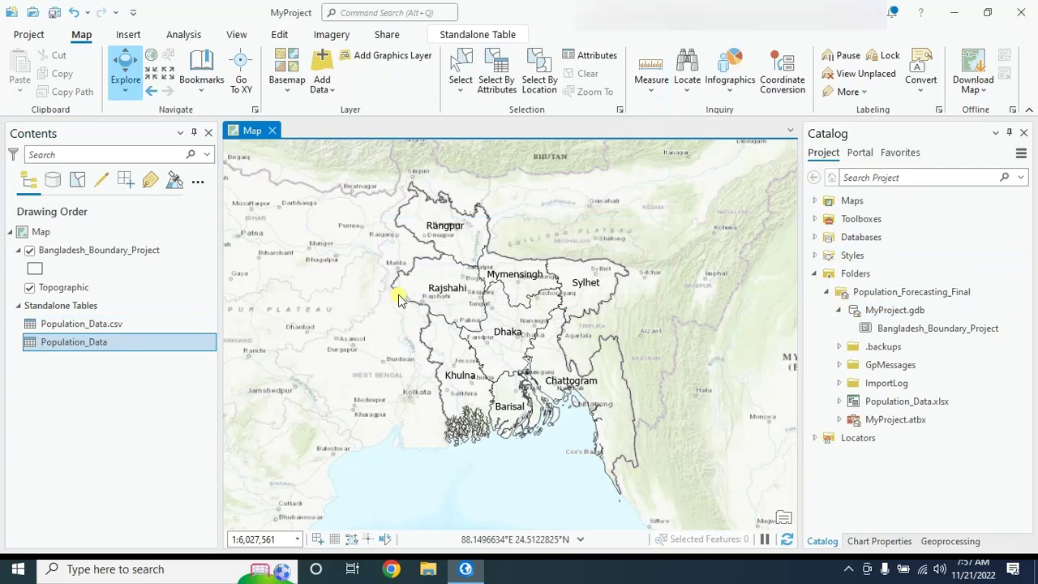
pyautogui.rightClick(69, 324)
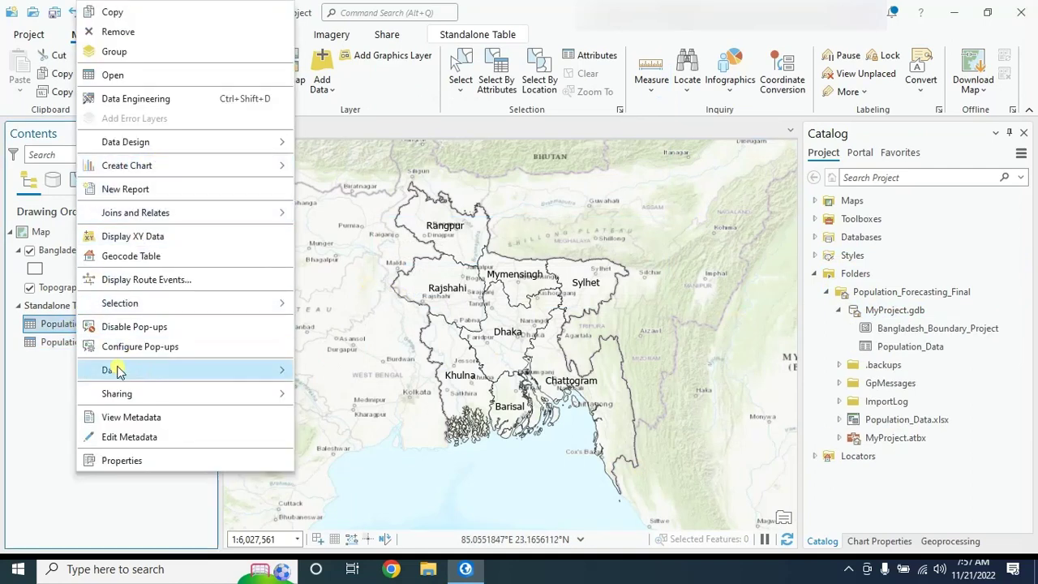
pyautogui.click(120, 32)
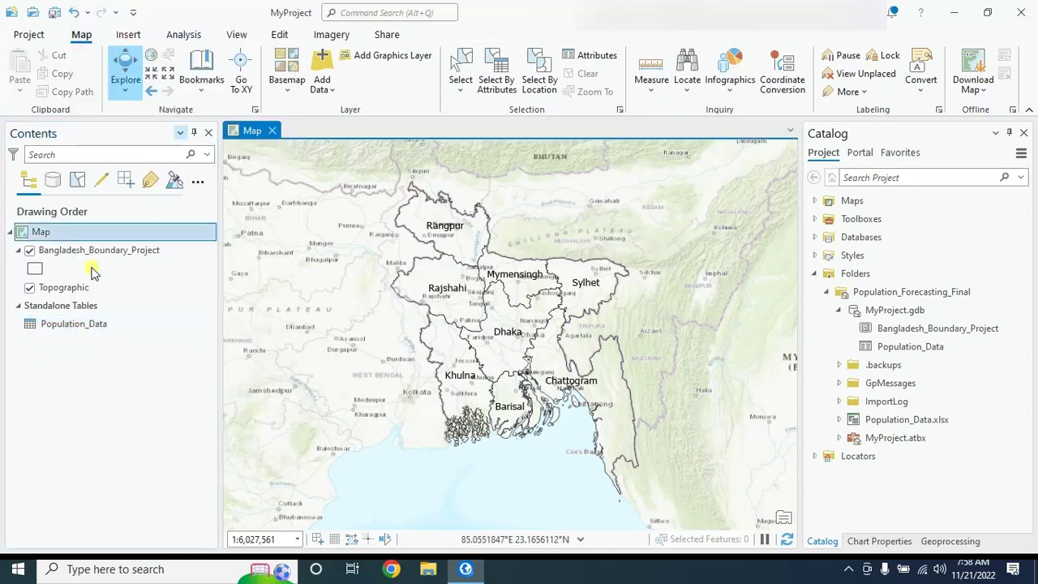
# - Open the exported Population_Data table, examine its OBJECTID field and records, and close it
pyautogui.rightClick(73, 325)
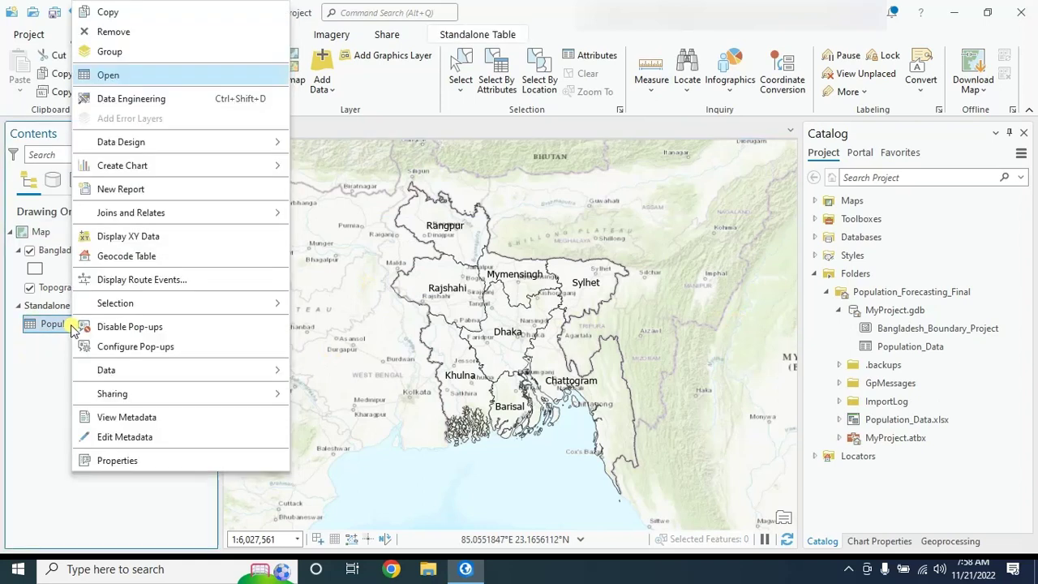
pyautogui.click(106, 75)
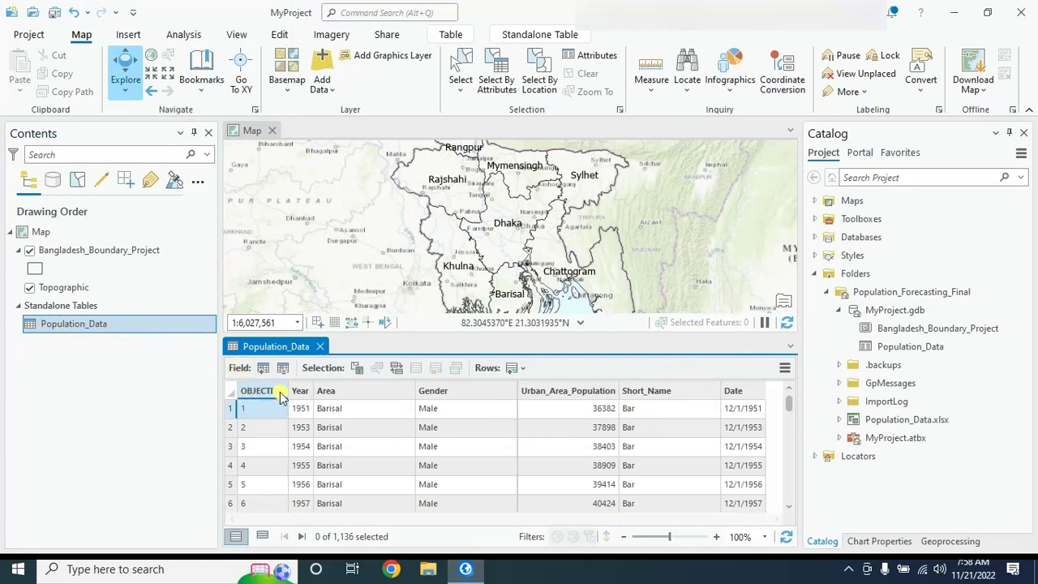
pyautogui.scroll(-20, 269, 444)
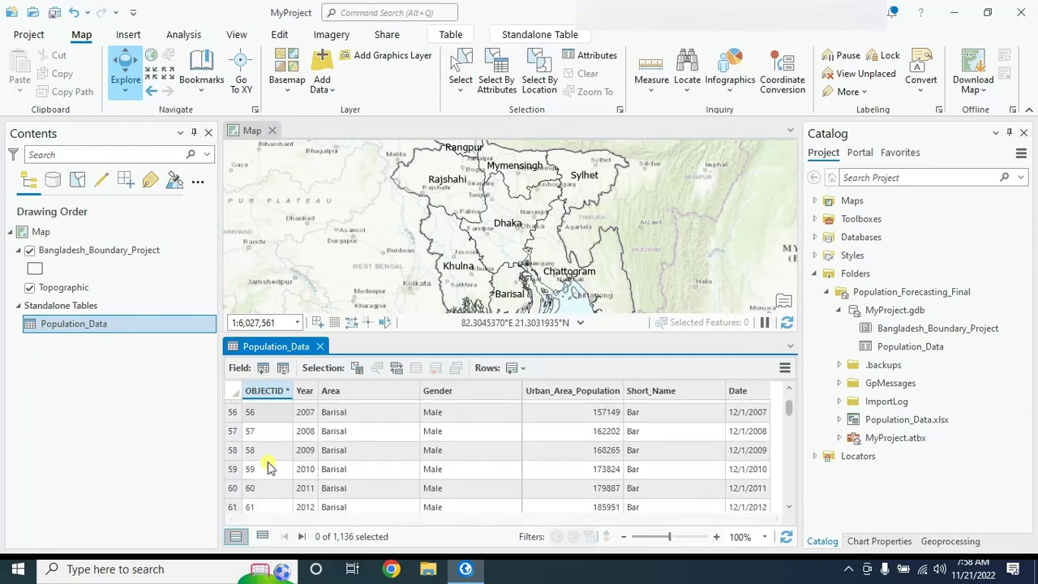
pyautogui.click(320, 347)
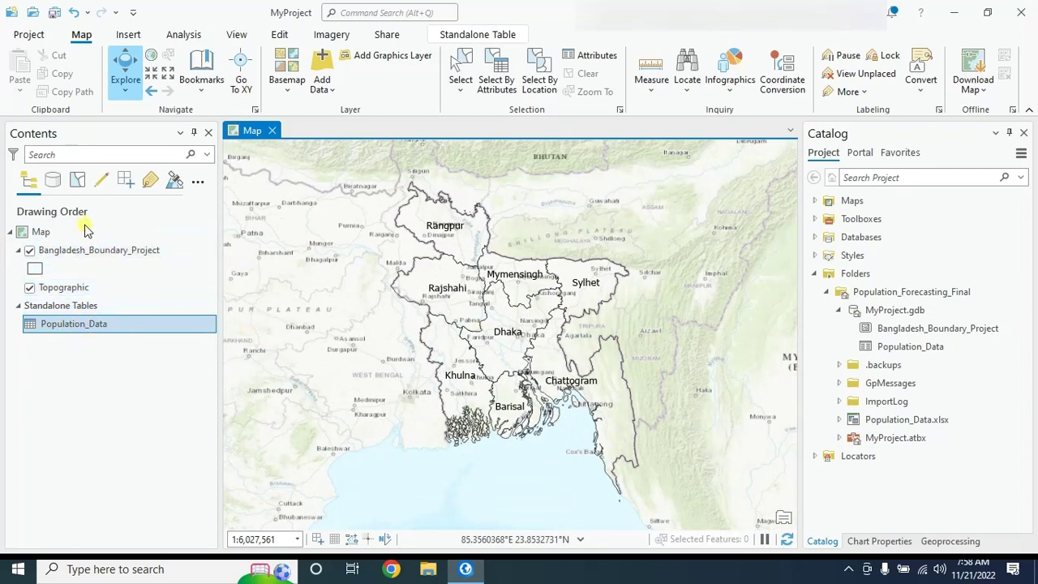
# - Open the Population_Data and Bangladesh_Boundary_Project attribute tables together to compare their fields
pyautogui.rightClick(93, 251)
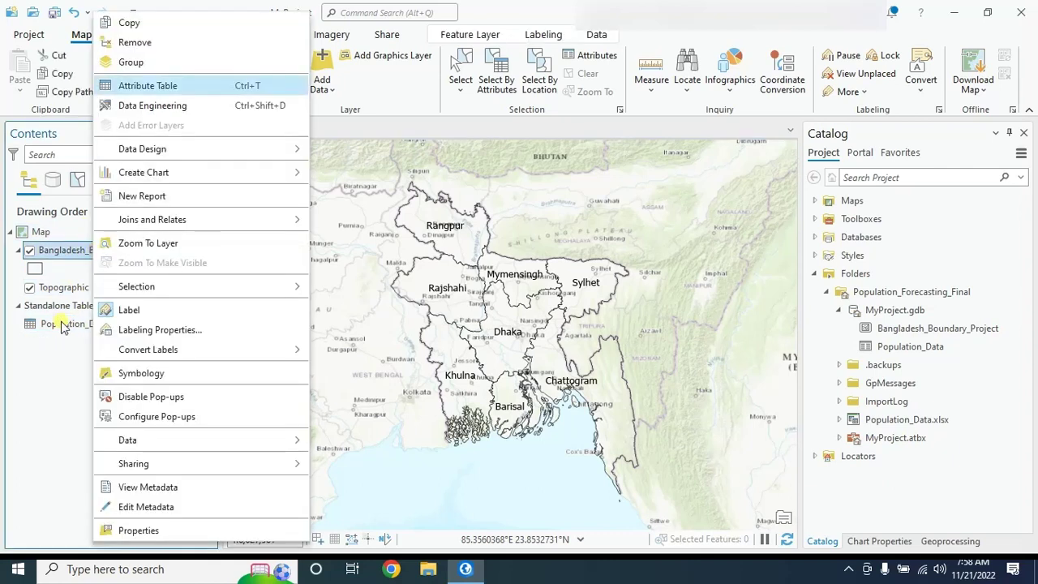
pyautogui.rightClick(60, 324)
pyautogui.click(94, 75)
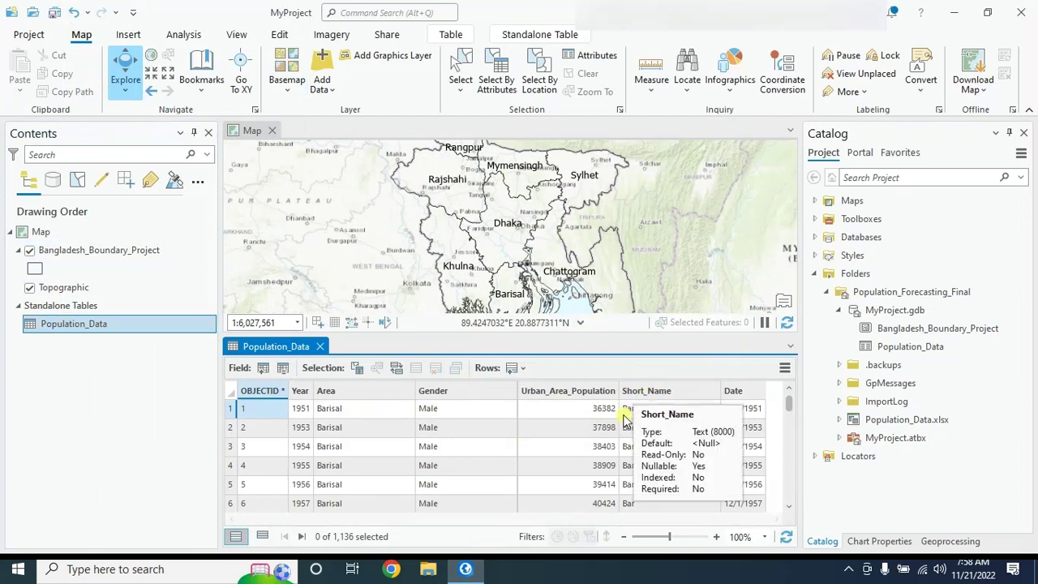
pyautogui.click(279, 346)
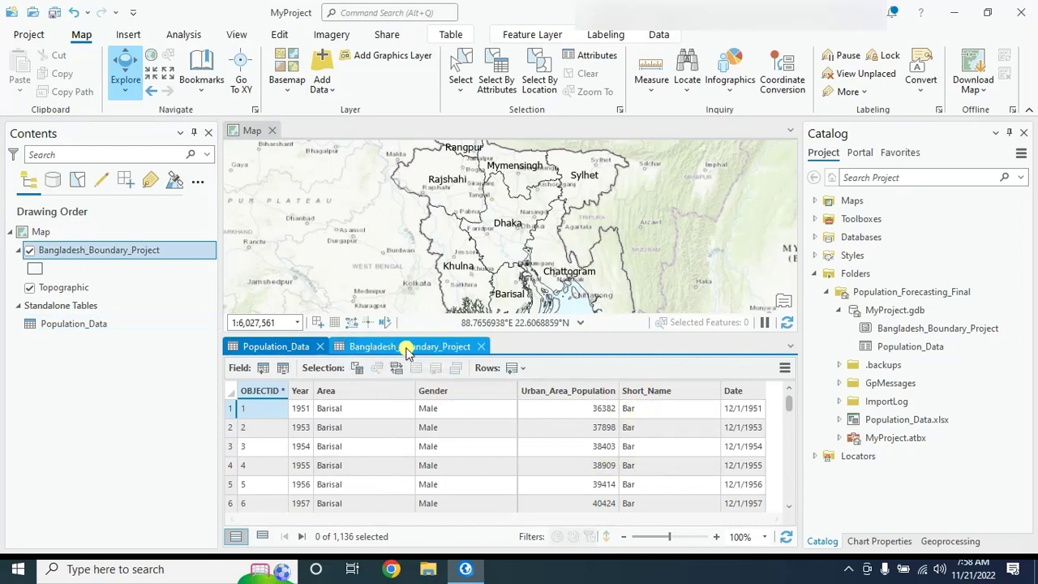
# - Add a Text field named Short_Name to the Bangladesh_Boundary_Project attribute table, save it and close the fields view
pyautogui.click(407, 348)
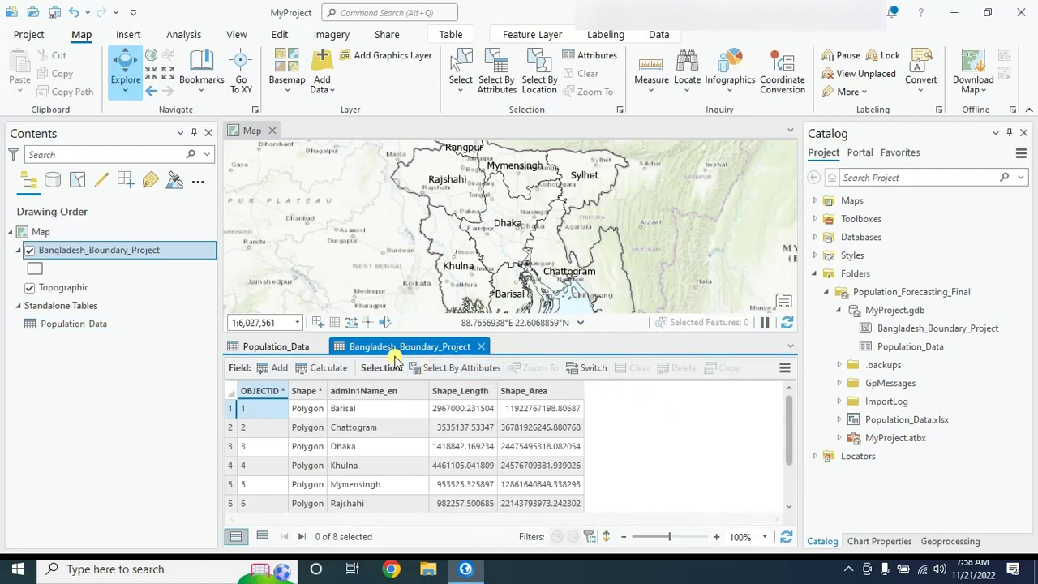
pyautogui.click(274, 370)
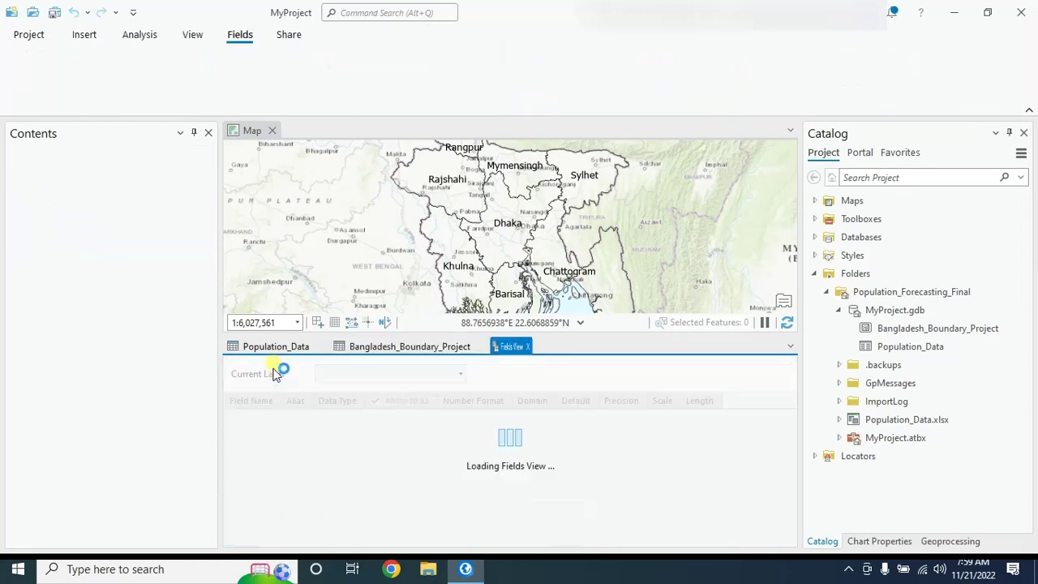
pyautogui.moveTo(404, 509); pyautogui.dragTo(374, 507)
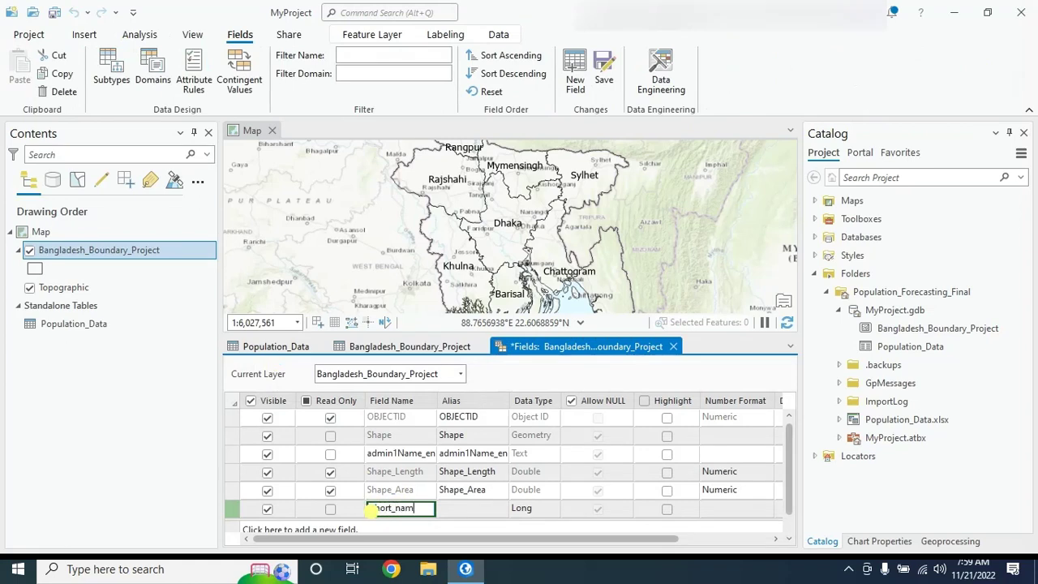
pyautogui.click(537, 513)
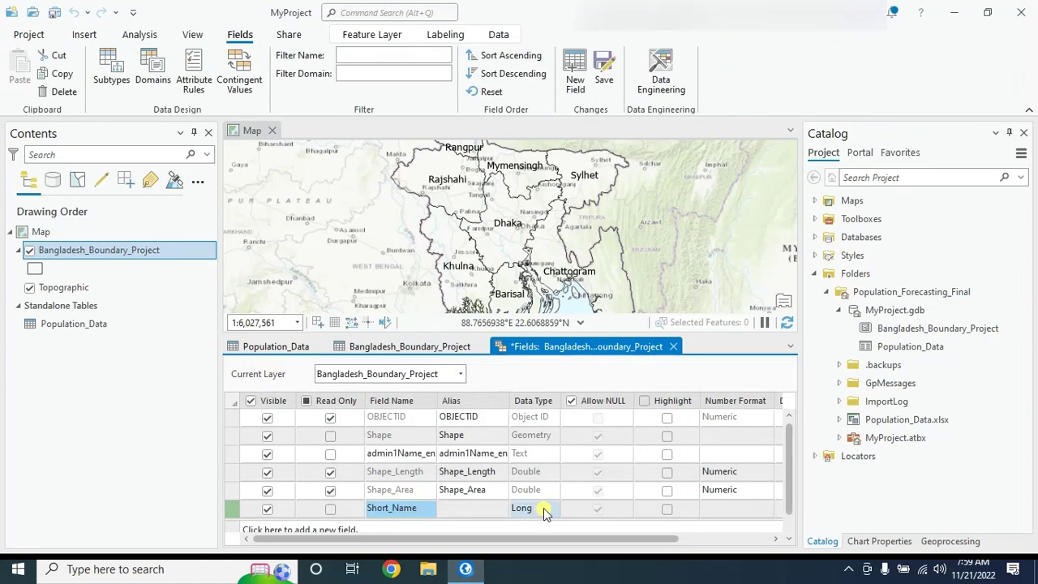
pyautogui.click(544, 512)
pyautogui.click(527, 451)
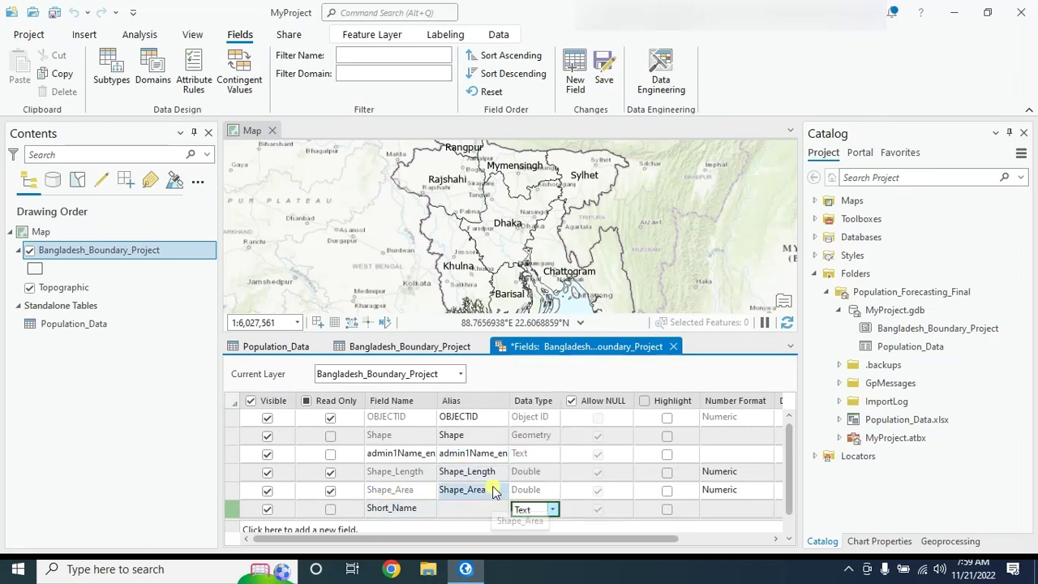
pyautogui.click(605, 74)
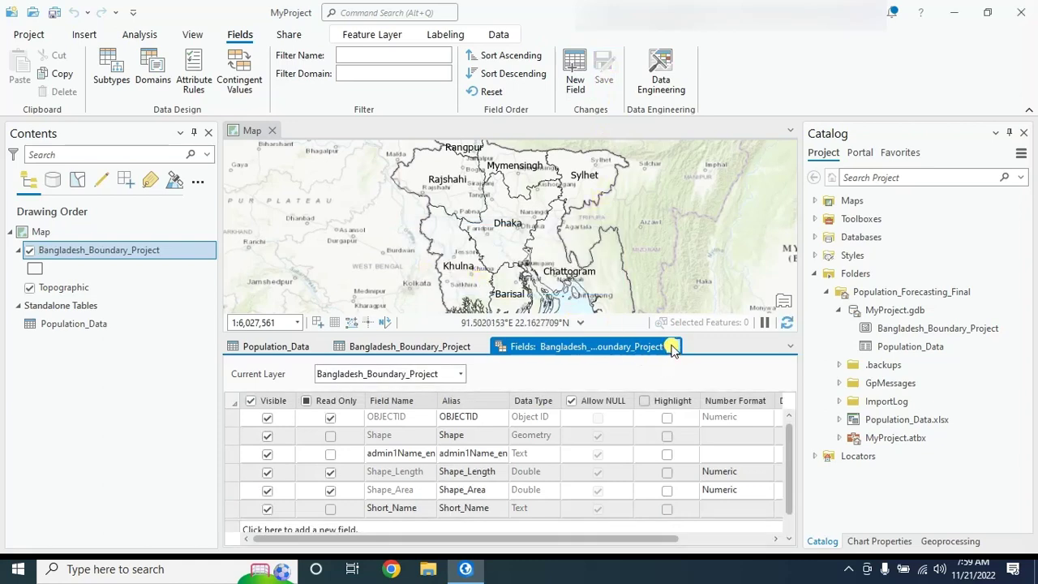
pyautogui.click(671, 347)
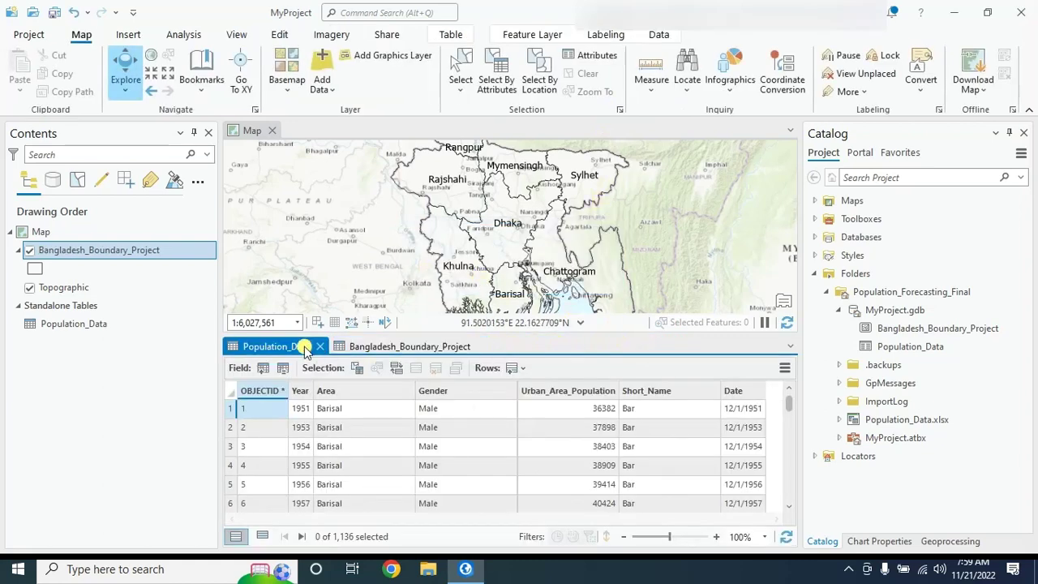
# - Calculate the Short_Name field of Bangladesh_Boundary_Project with the Python 3 expression !admin1Name_en![:3], matching the short names in Population_Data
pyautogui.click(364, 347)
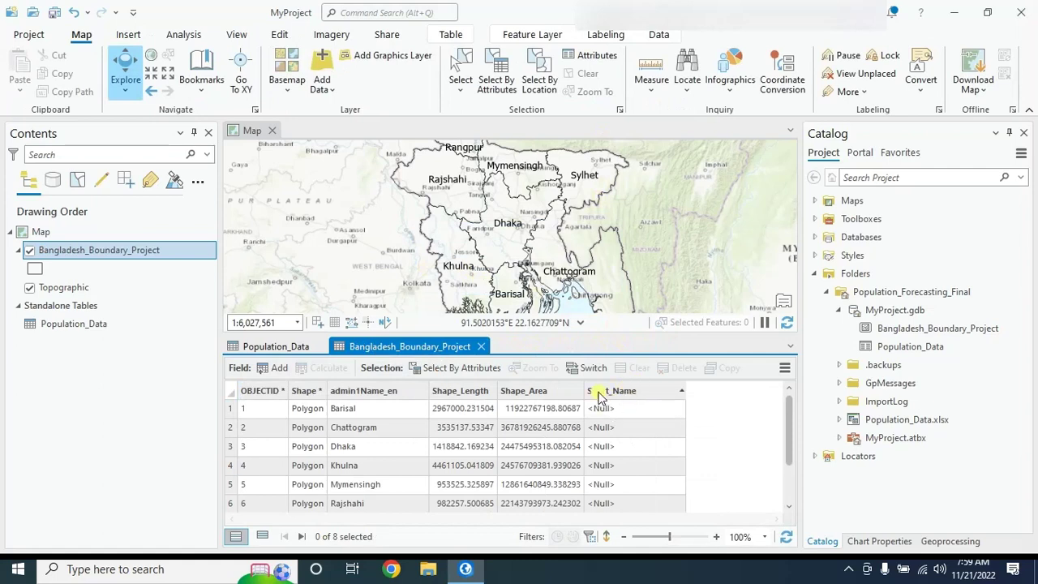
pyautogui.rightClick(617, 393)
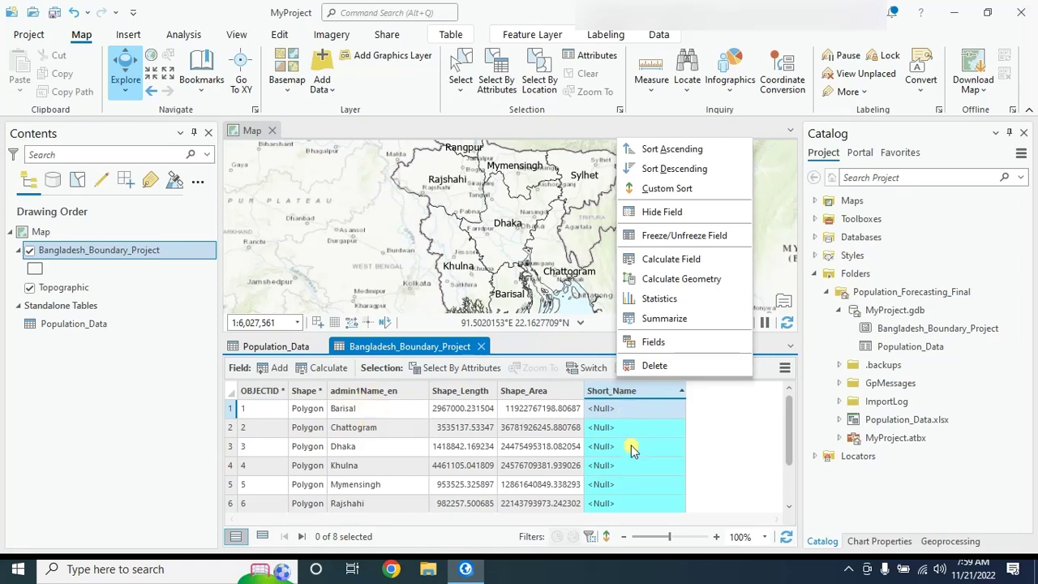
pyautogui.click(673, 265)
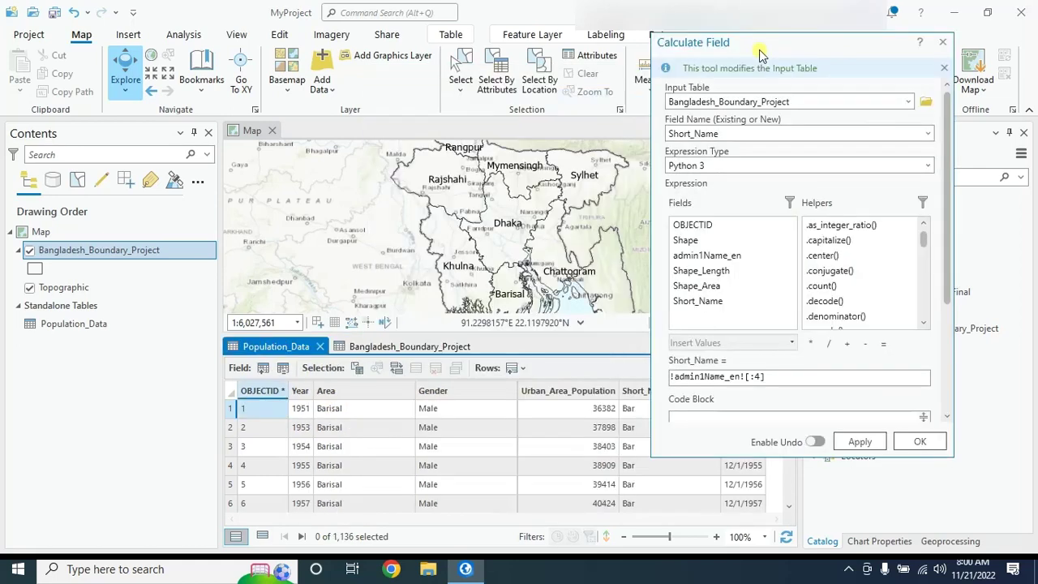
pyautogui.moveTo(749, 46); pyautogui.dragTo(203, 46)
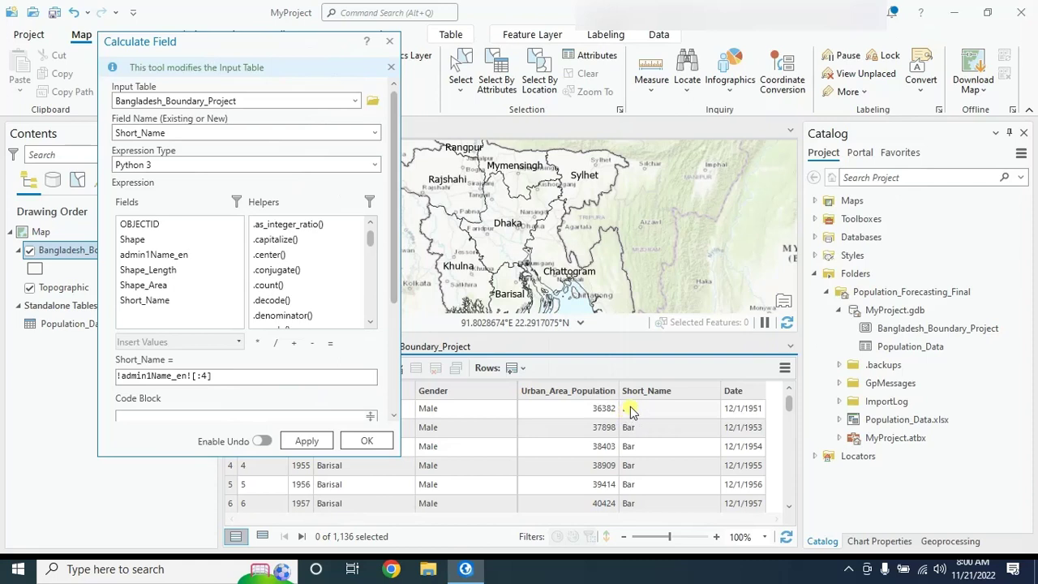
pyautogui.moveTo(262, 45); pyautogui.dragTo(640, 49)
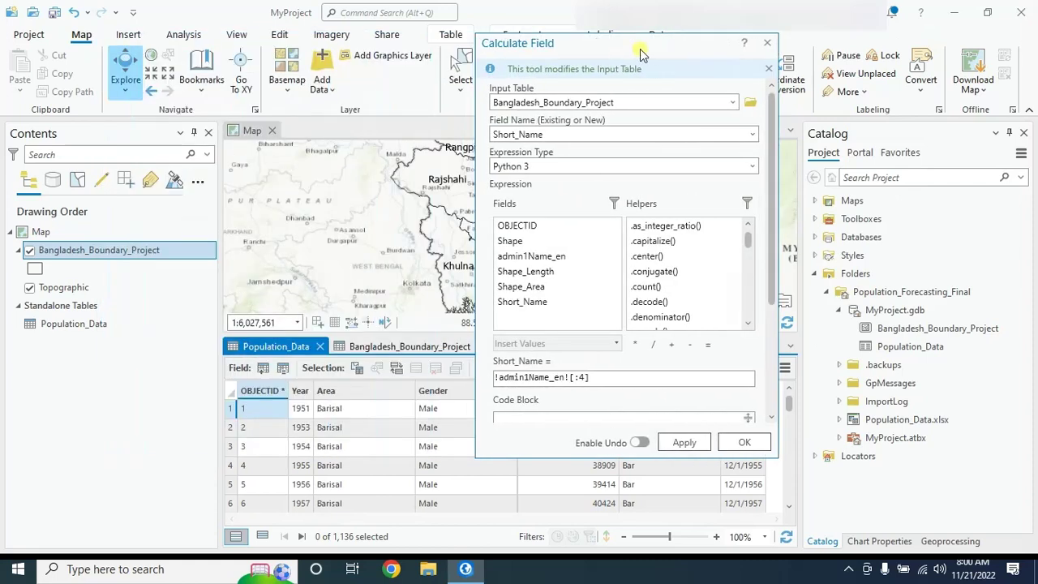
pyautogui.click(398, 355)
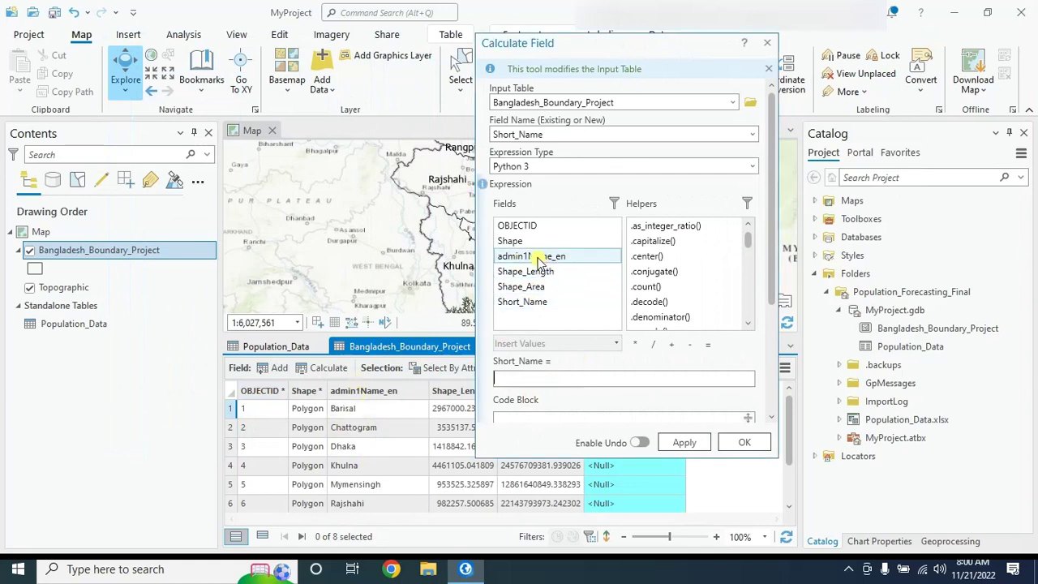
pyautogui.doubleClick(533, 258)
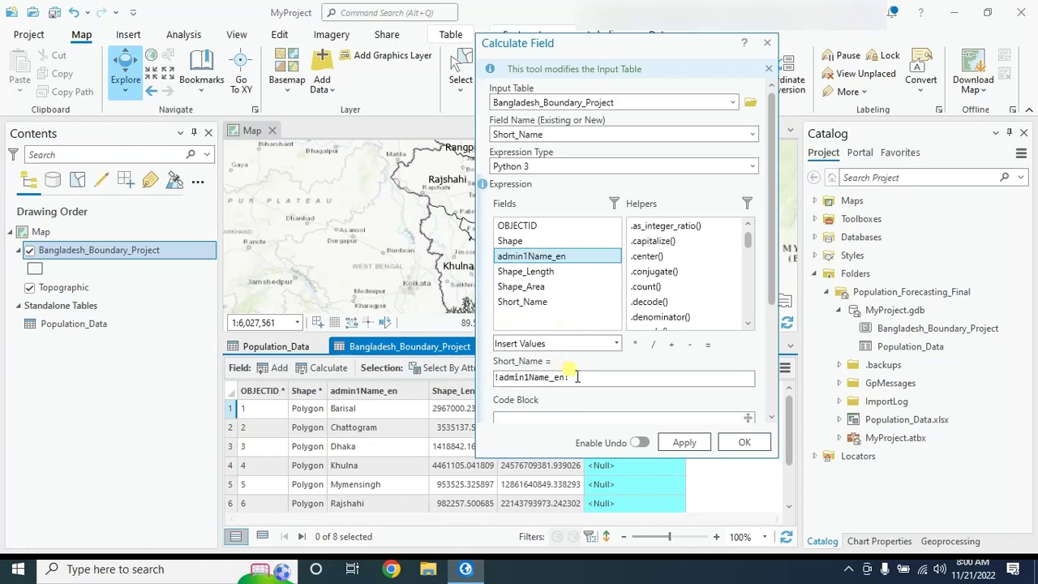
pyautogui.moveTo(748, 241); pyautogui.dragTo(749, 250)
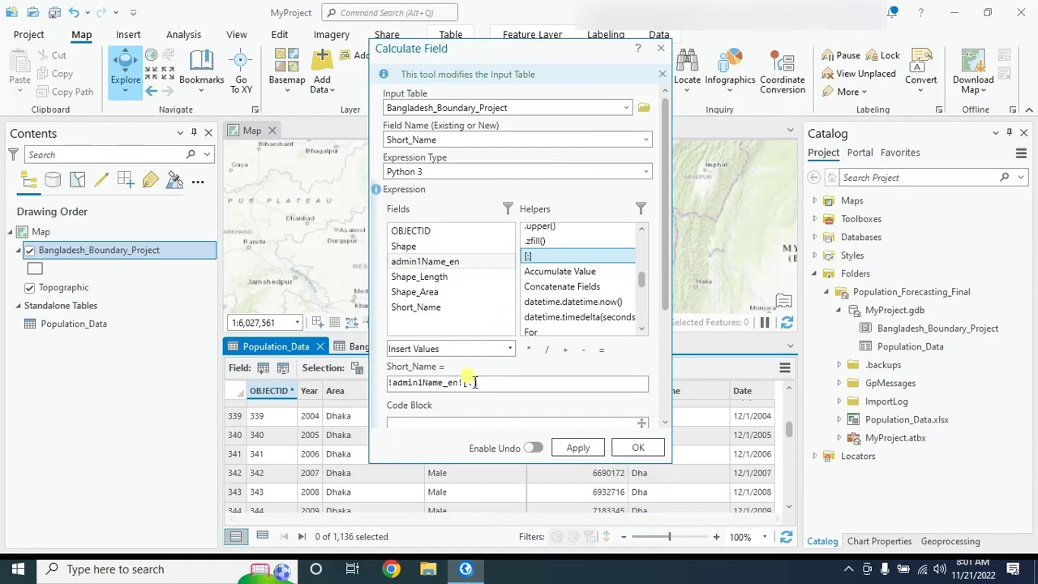
pyautogui.click(475, 382)
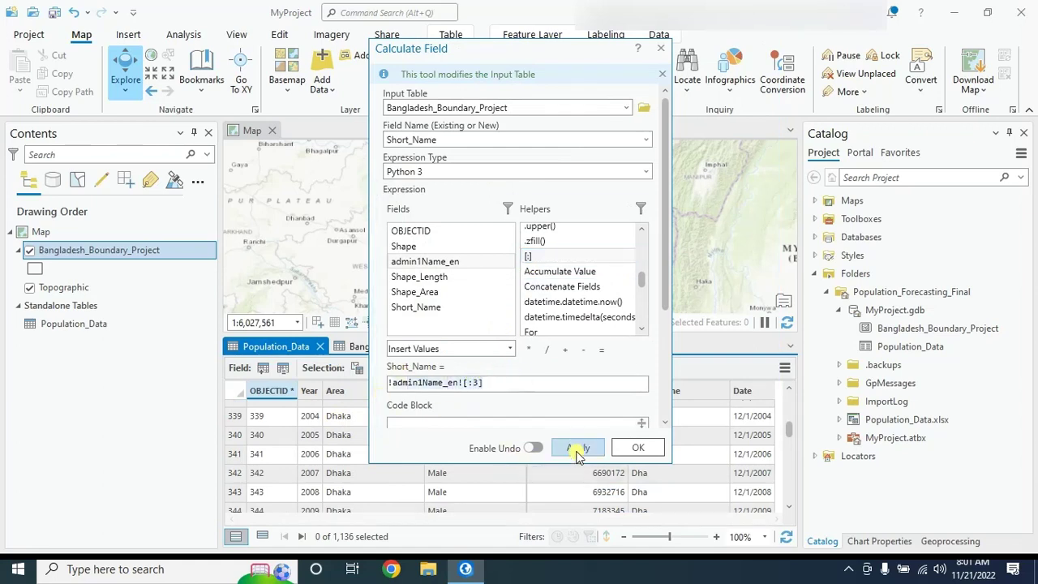
pyautogui.click(637, 453)
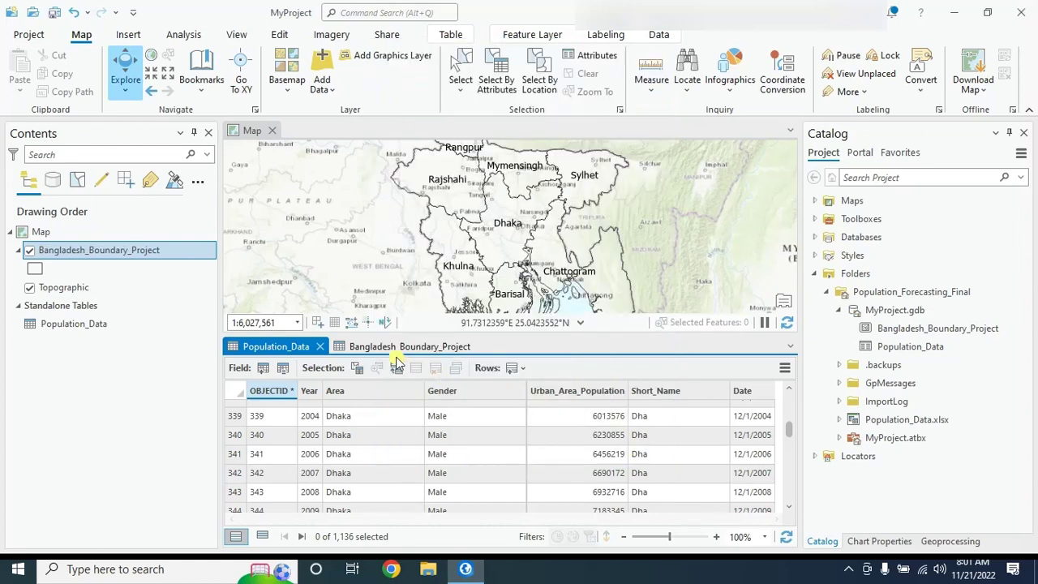
pyautogui.click(604, 413)
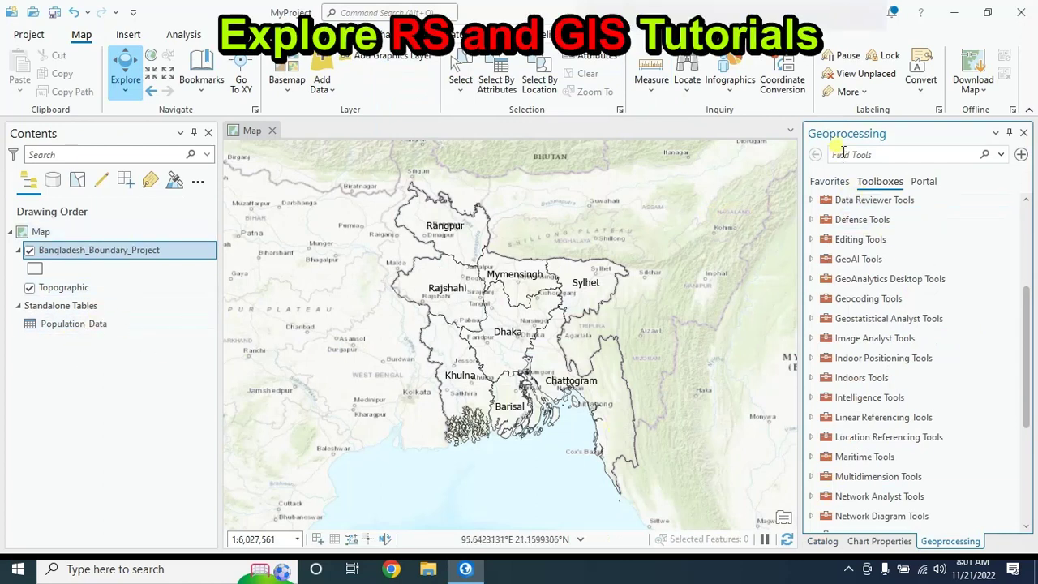
# - Find the Create Space Time Cube From Defined Locations tool and set its input features to Bangladesh_Boundary_Project
pyautogui.click(870, 155)
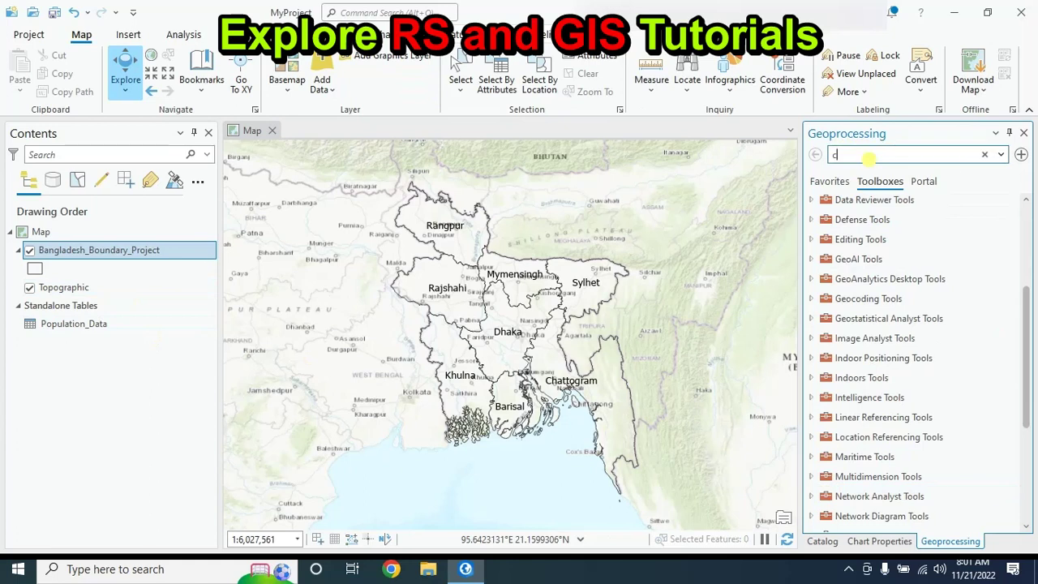
pyautogui.write('create space time cube')
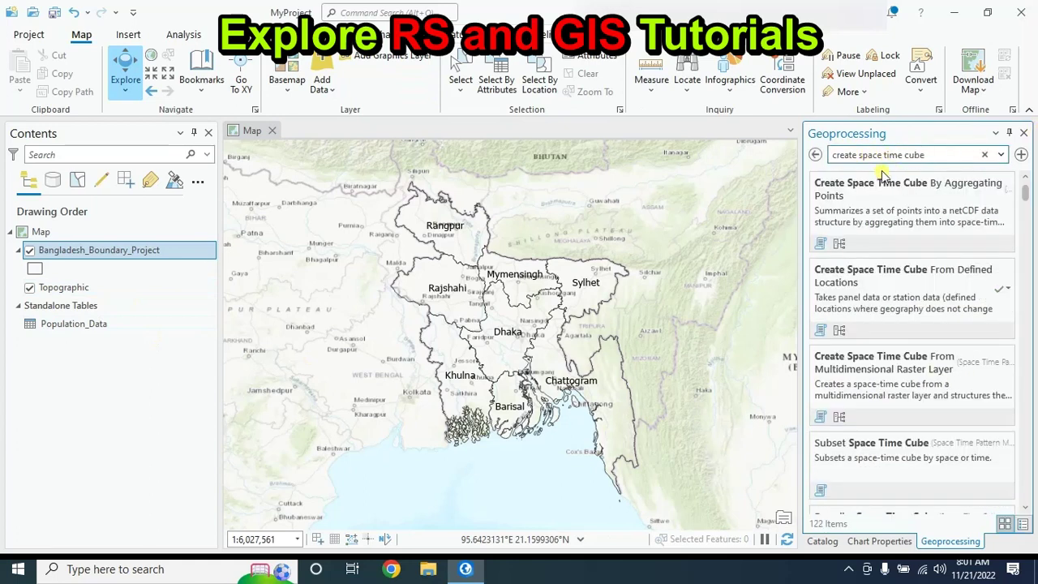
pyautogui.moveTo(883, 287)
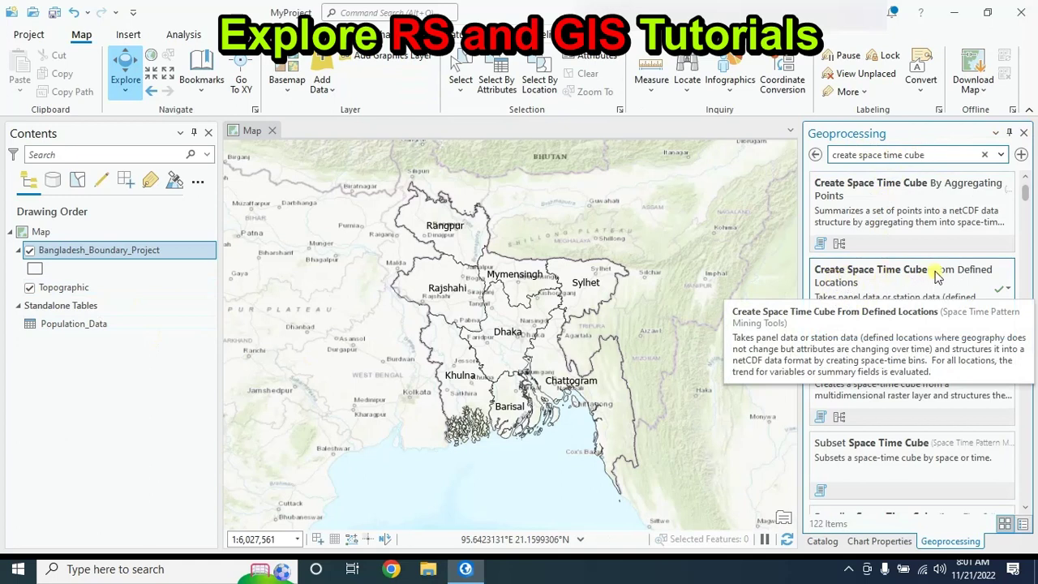
pyautogui.click(874, 292)
pyautogui.click(846, 215)
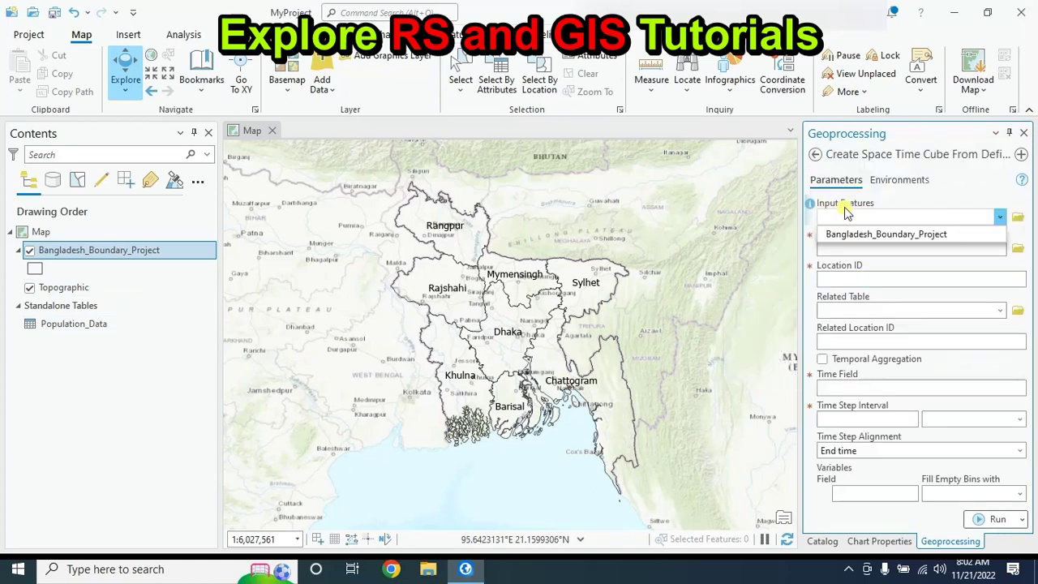
pyautogui.click(892, 234)
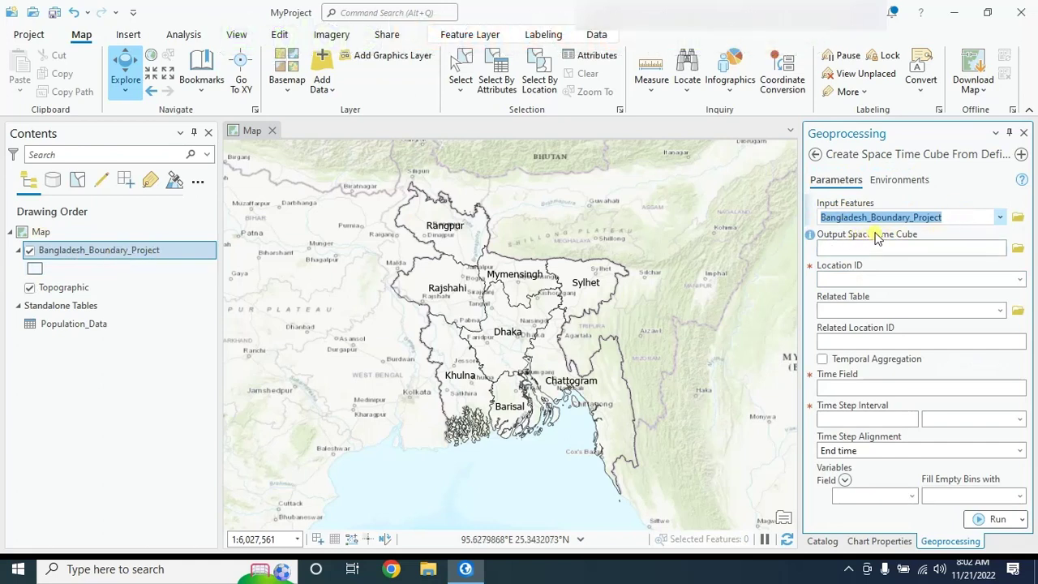
# - Name the output space time cube BD_Pop_Cube and set the location ID to Short_Name
pyautogui.click(844, 249)
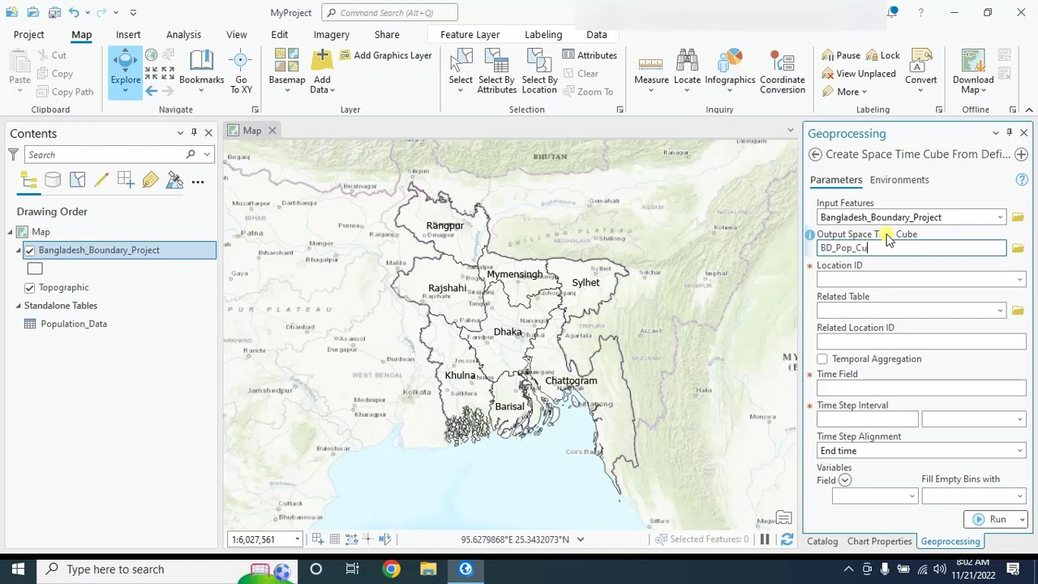
pyautogui.click(874, 278)
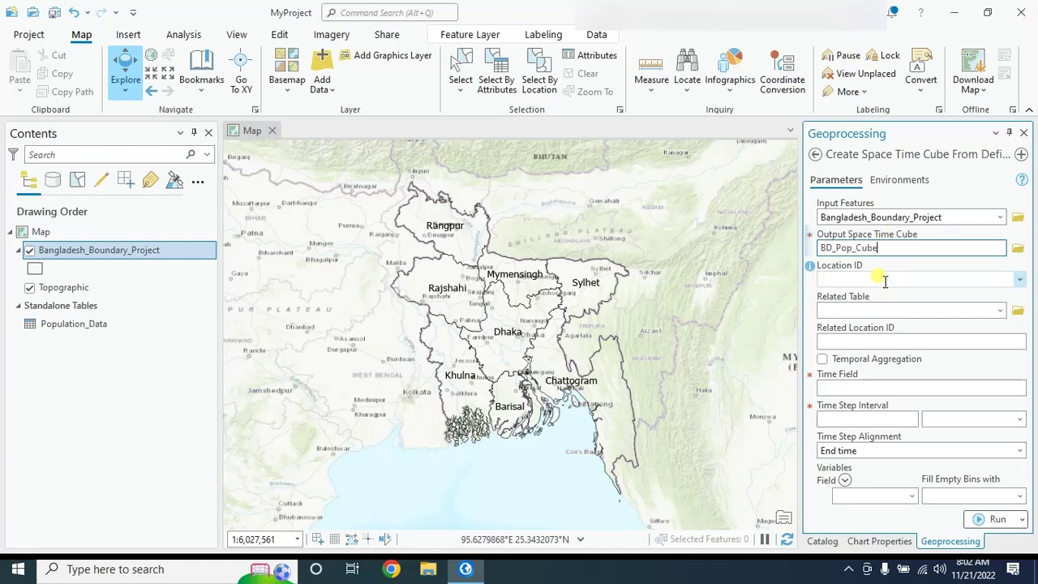
pyautogui.click(1018, 282)
pyautogui.click(848, 311)
pyautogui.moveTo(880, 279); pyautogui.dragTo(819, 280)
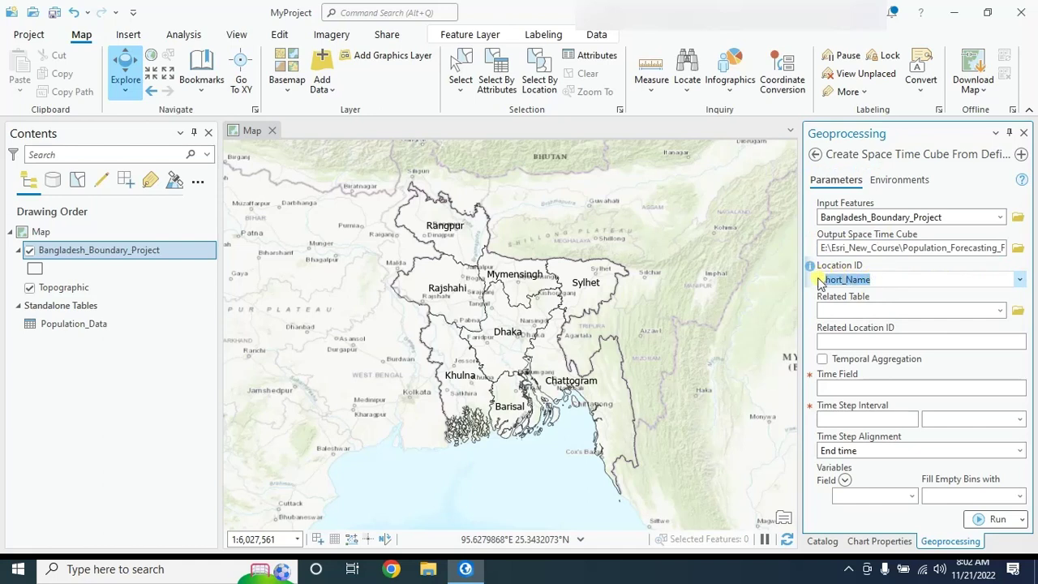
# - Set the related table to Population_Data and the related location ID to Short_Name
pyautogui.click(999, 310)
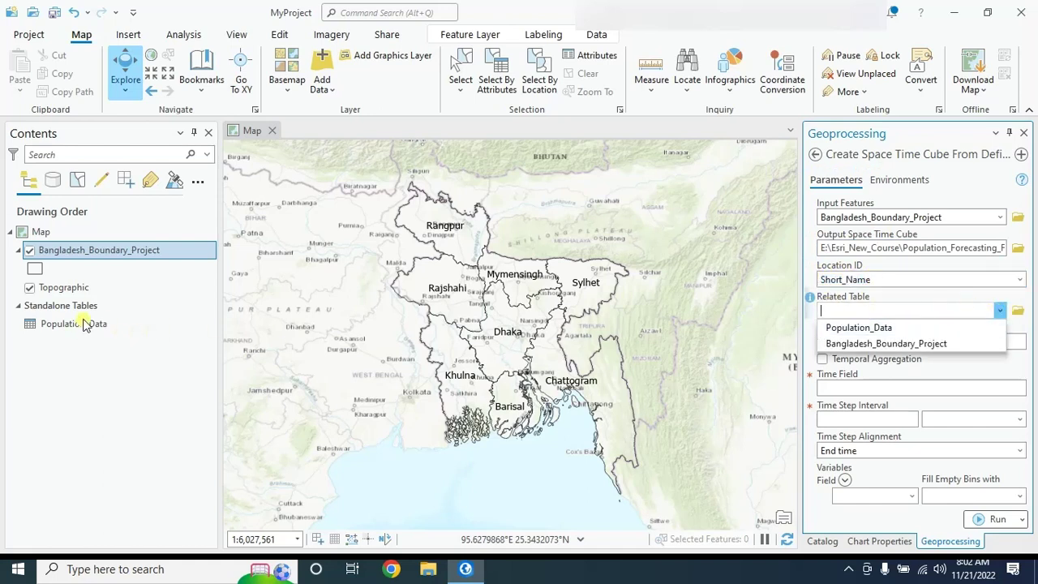
pyautogui.click(859, 327)
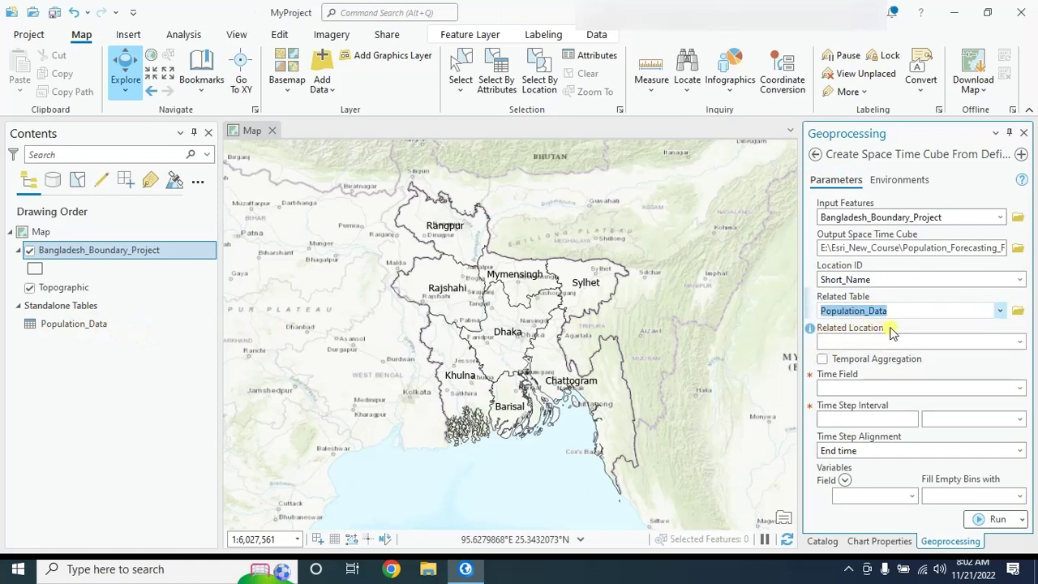
pyautogui.click(1021, 342)
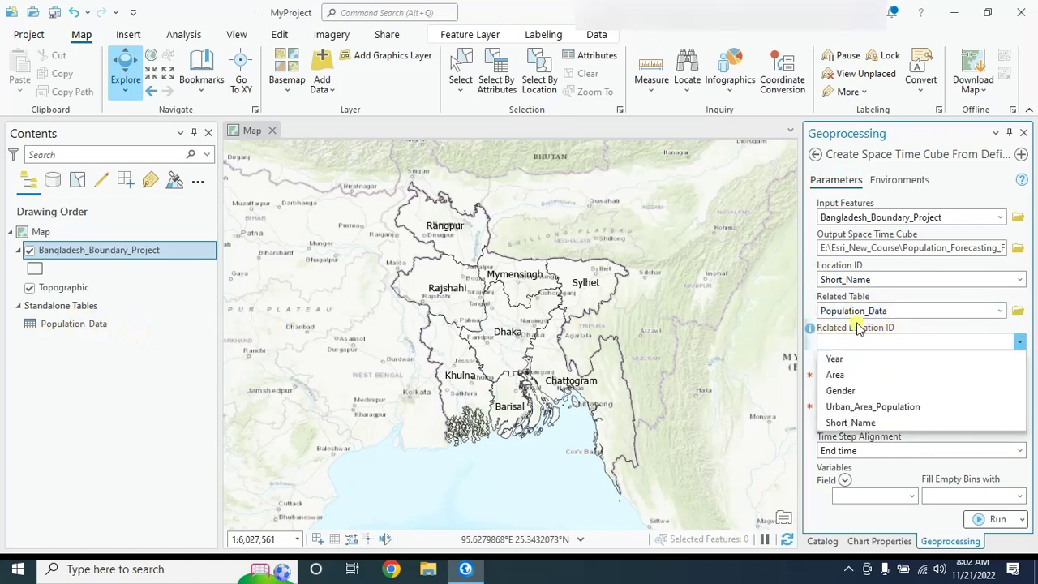
pyautogui.click(849, 422)
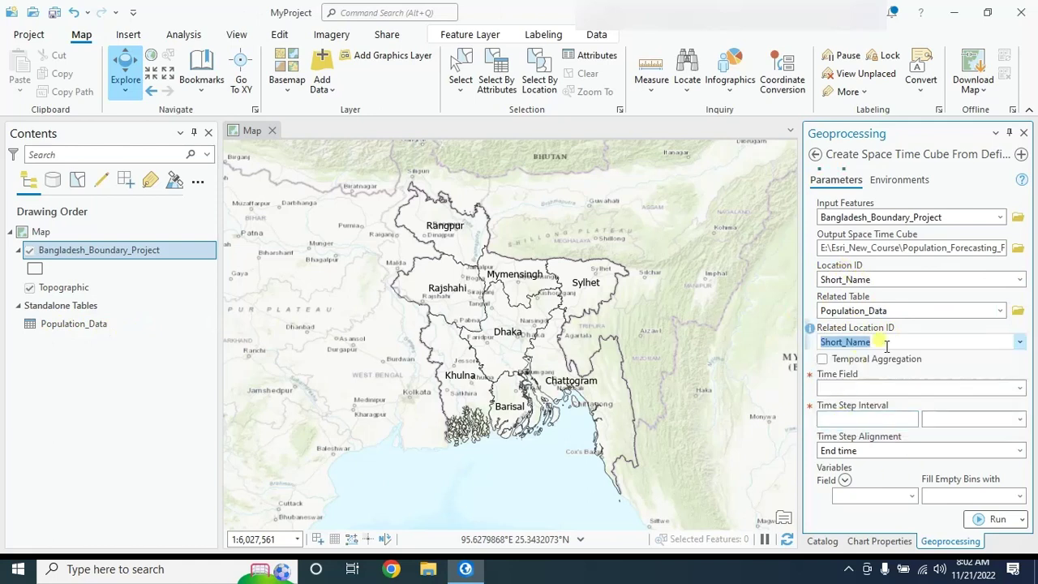
# - Enable temporal aggregation for the space time cube and set its time field to Date
pyautogui.click(821, 360)
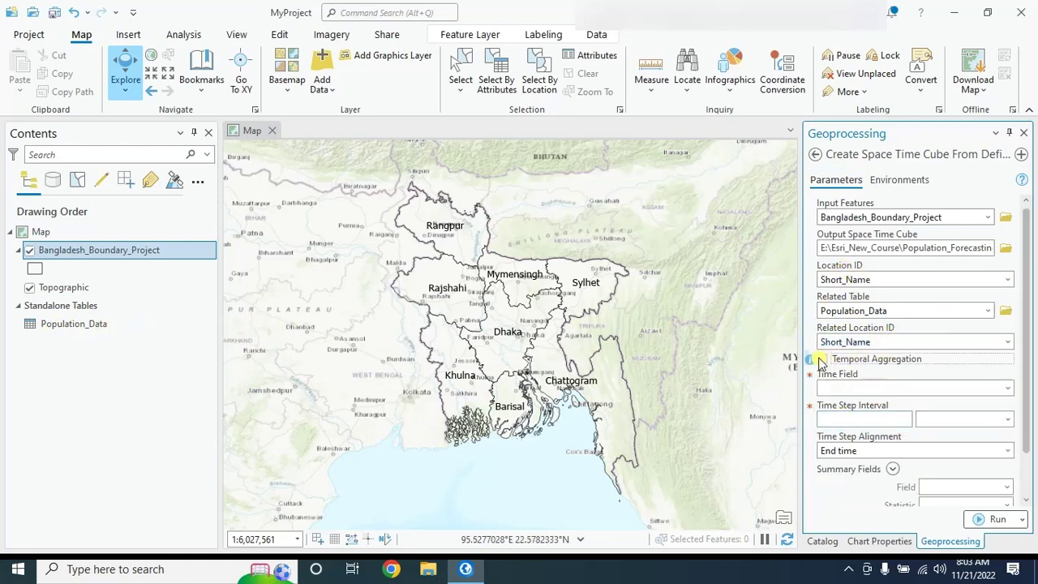
pyautogui.moveTo(813, 359)
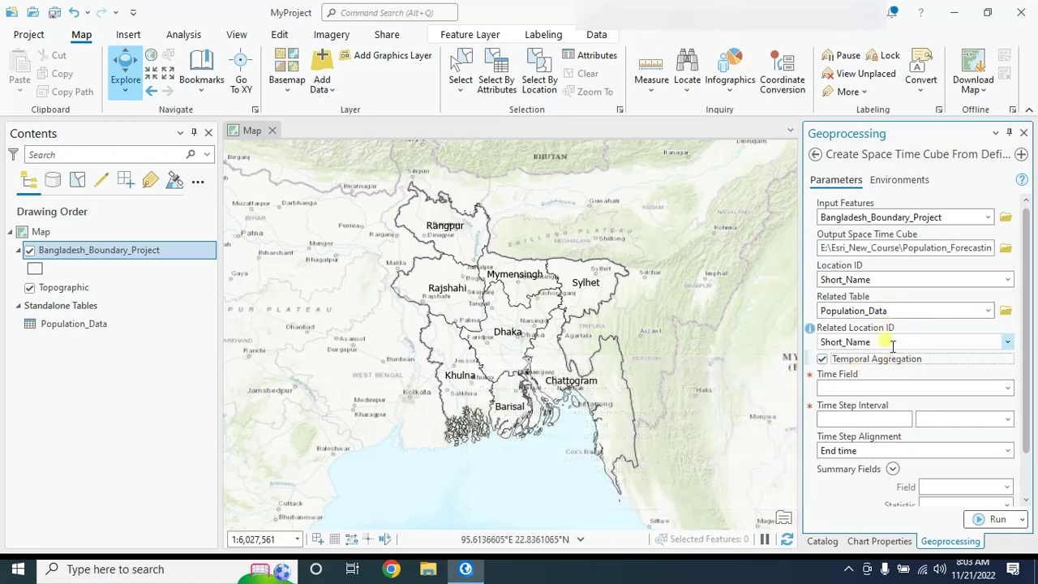
pyautogui.scroll(-1, 827, 360)
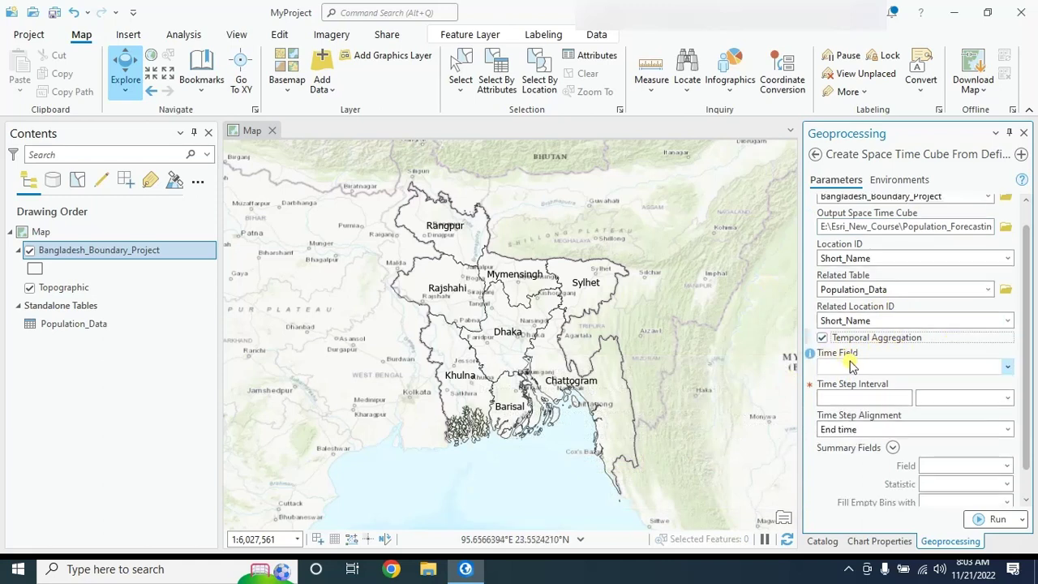
pyautogui.click(1006, 368)
pyautogui.click(845, 385)
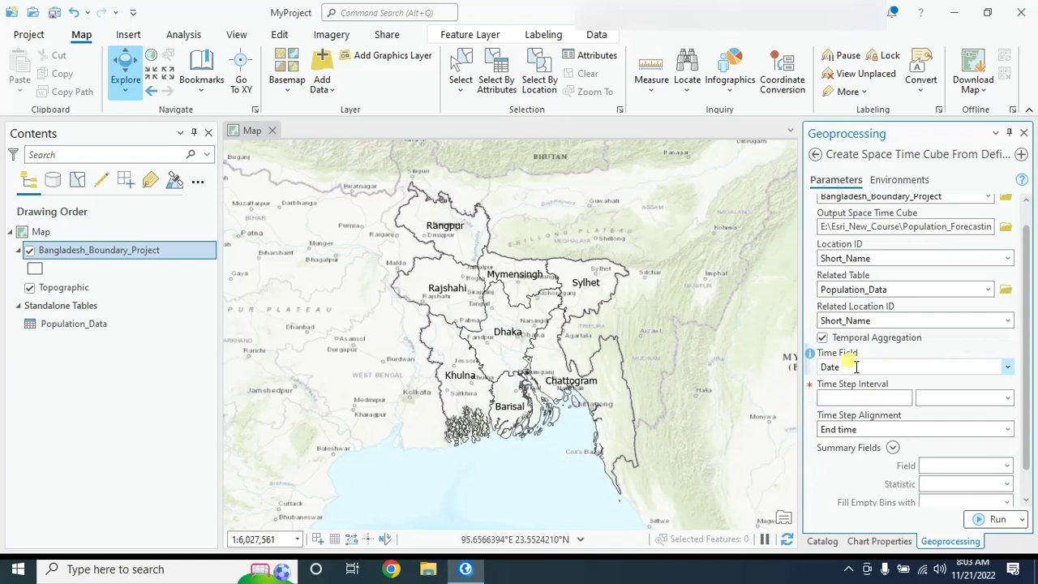
# - Open the Population_Data attribute table and examine the dates recorded in its Date field
pyautogui.rightClick(95, 328)
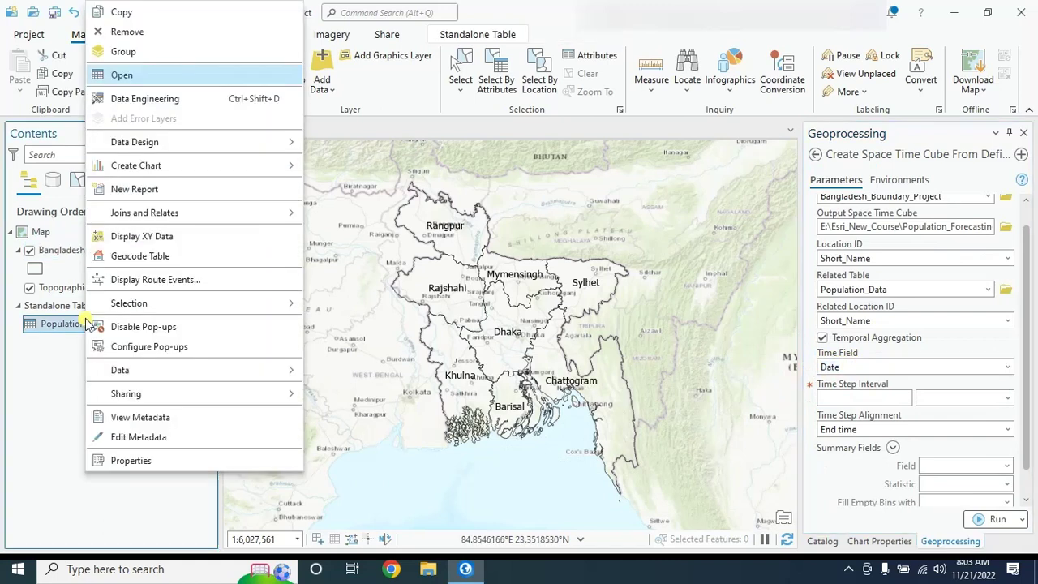
pyautogui.click(121, 75)
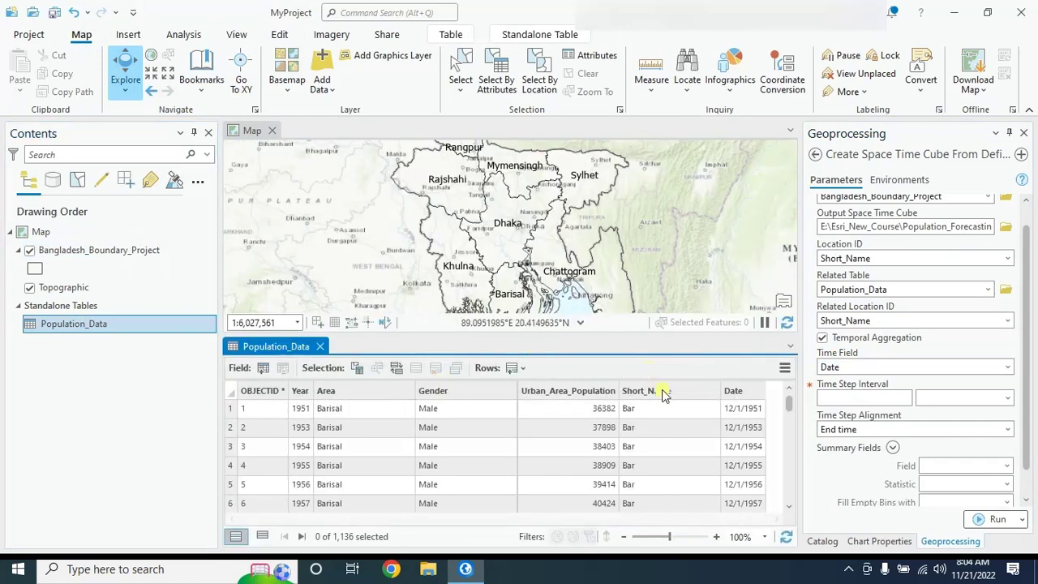
pyautogui.click(734, 391)
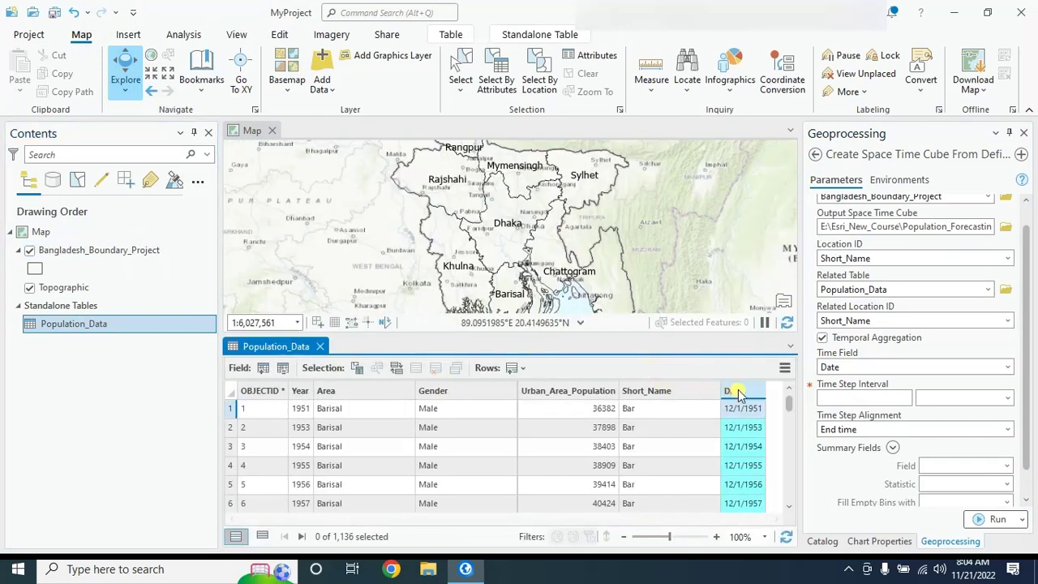
pyautogui.rightClick(738, 394)
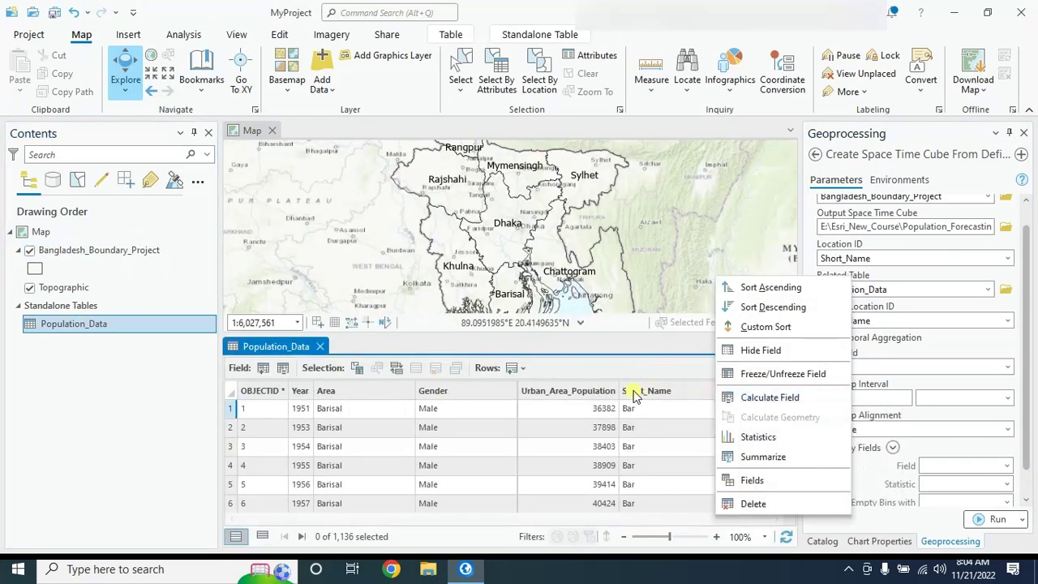
pyautogui.click(669, 368)
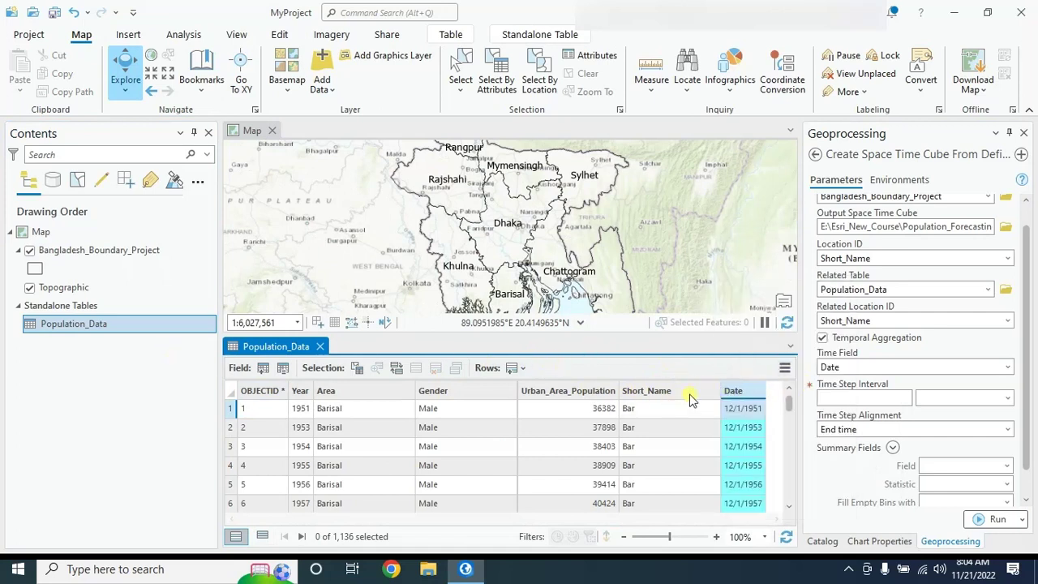
pyautogui.click(732, 446)
pyautogui.click(733, 427)
pyautogui.click(737, 409)
pyautogui.click(739, 465)
pyautogui.click(739, 484)
pyautogui.click(736, 446)
pyautogui.click(736, 409)
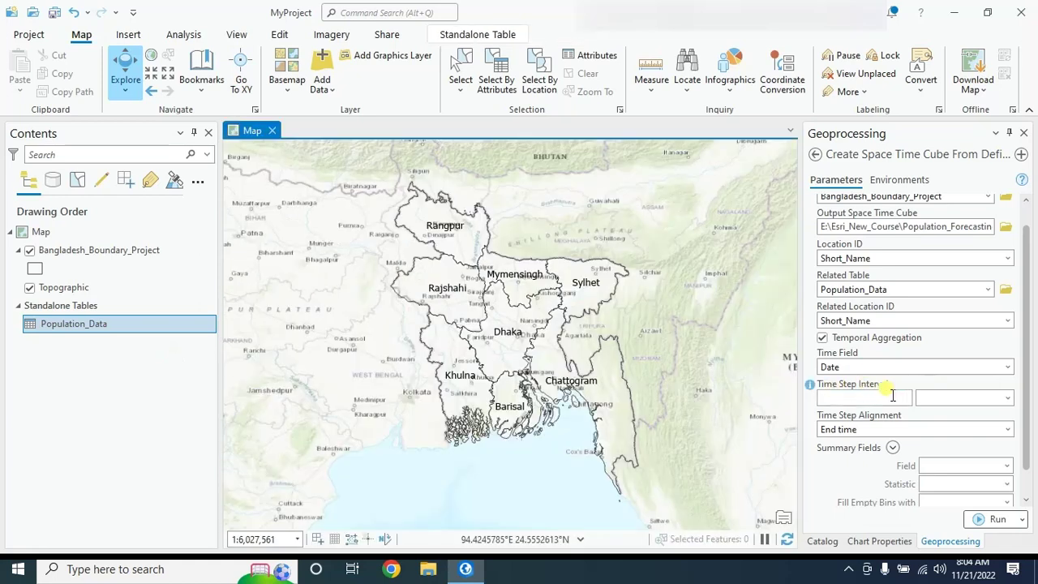
# - Set the space time cube's time step interval to 1 year
pyautogui.click(892, 395)
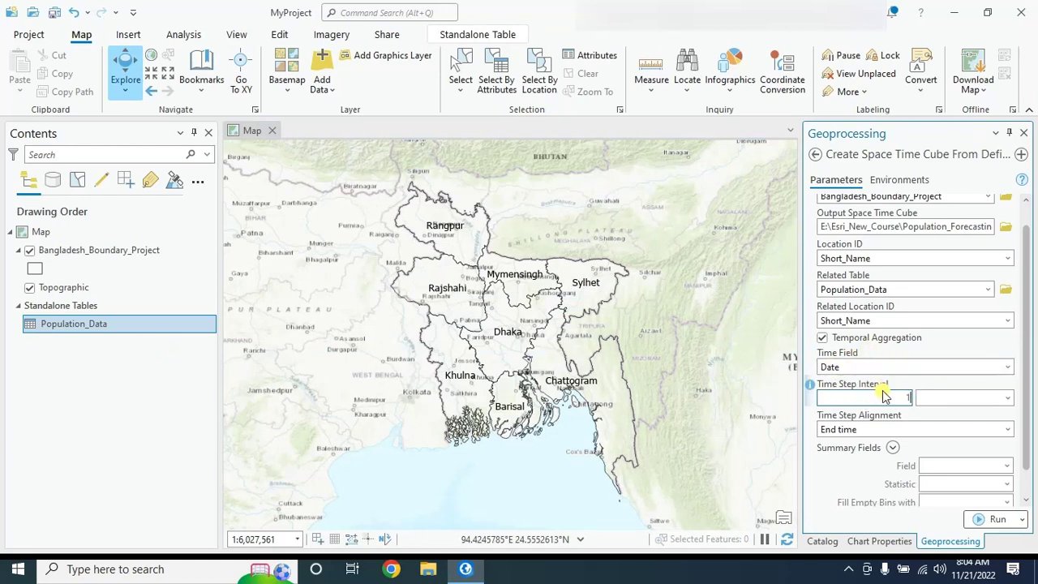
pyautogui.click(1005, 397)
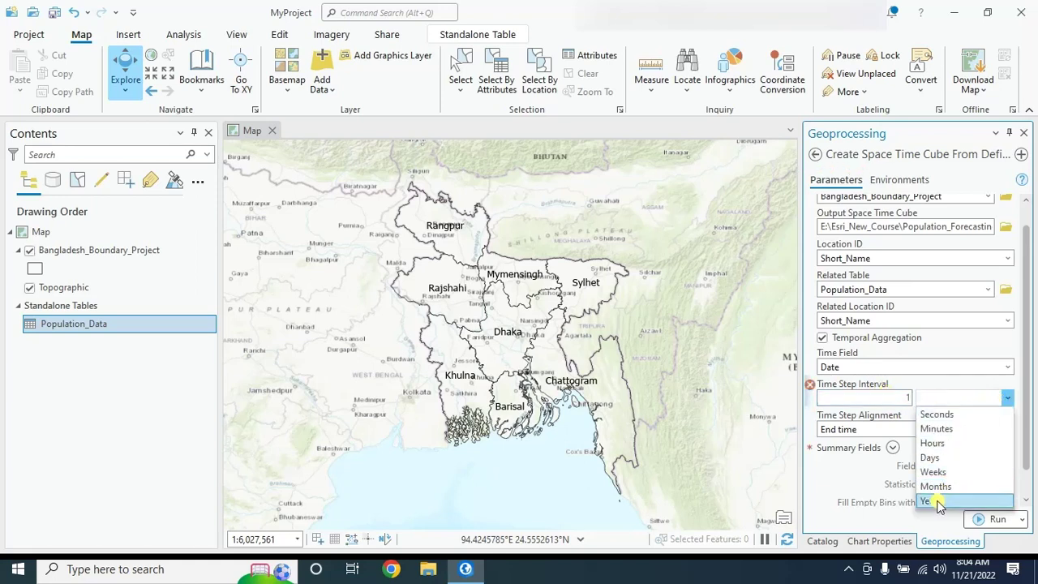
pyautogui.click(939, 503)
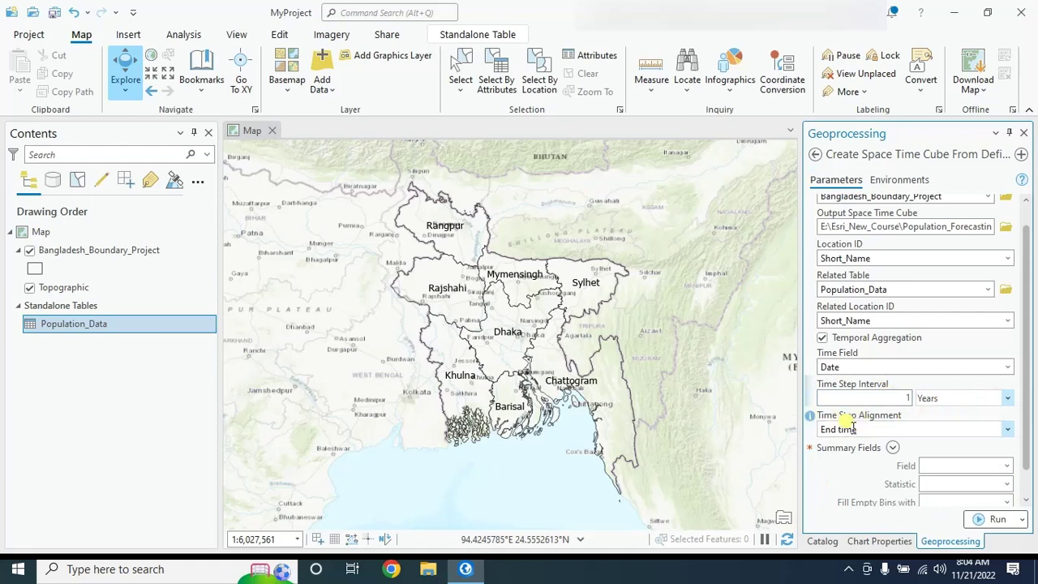
# - Summarize the Urban_Area_Population field in the space time cube with the Sum statistic and fill empty bins with zeros
pyautogui.moveTo(1030, 426); pyautogui.dragTo(1028, 457)
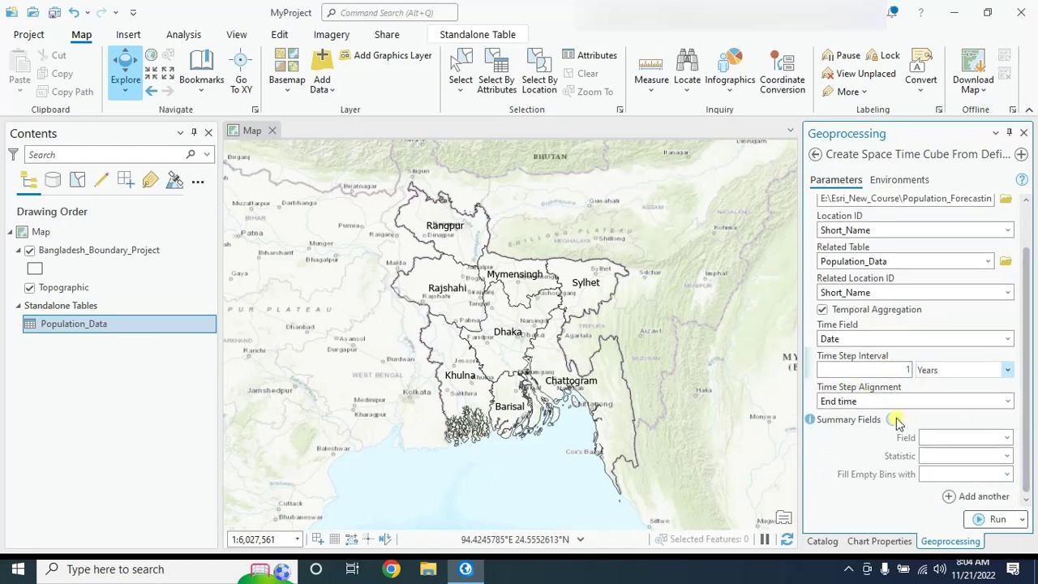
pyautogui.click(1006, 438)
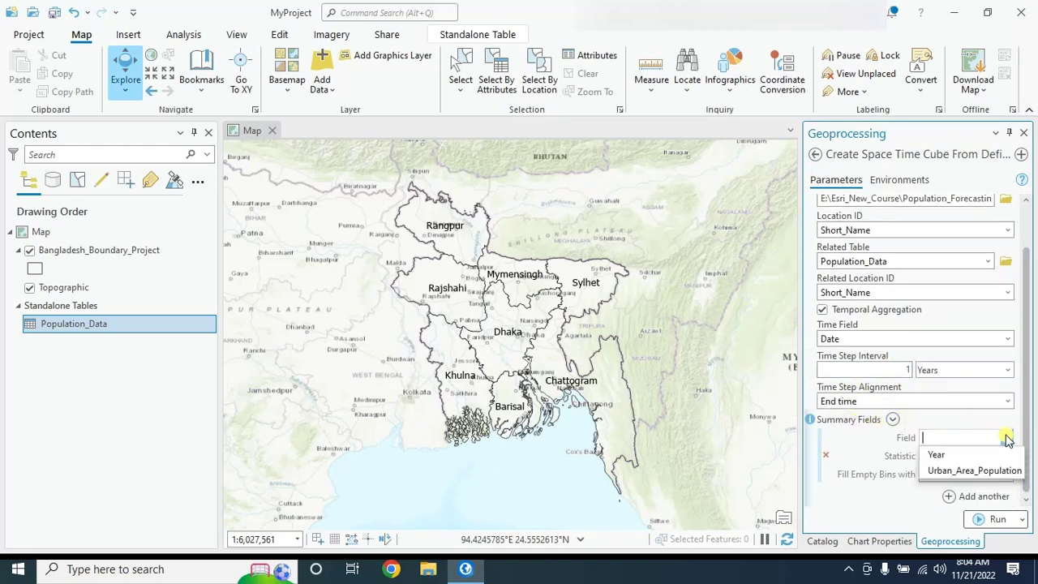
pyautogui.click(943, 474)
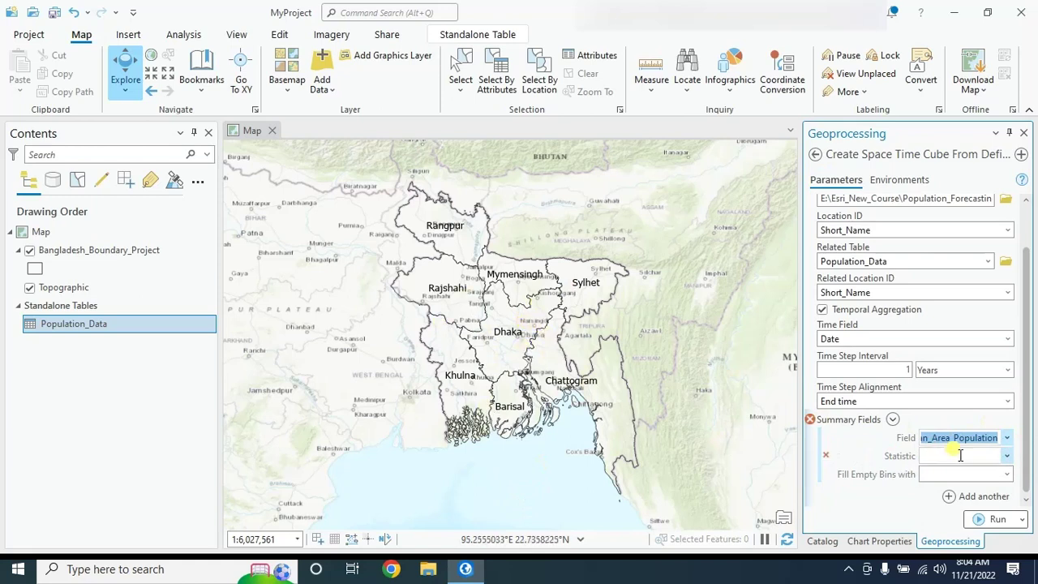
pyautogui.click(1008, 461)
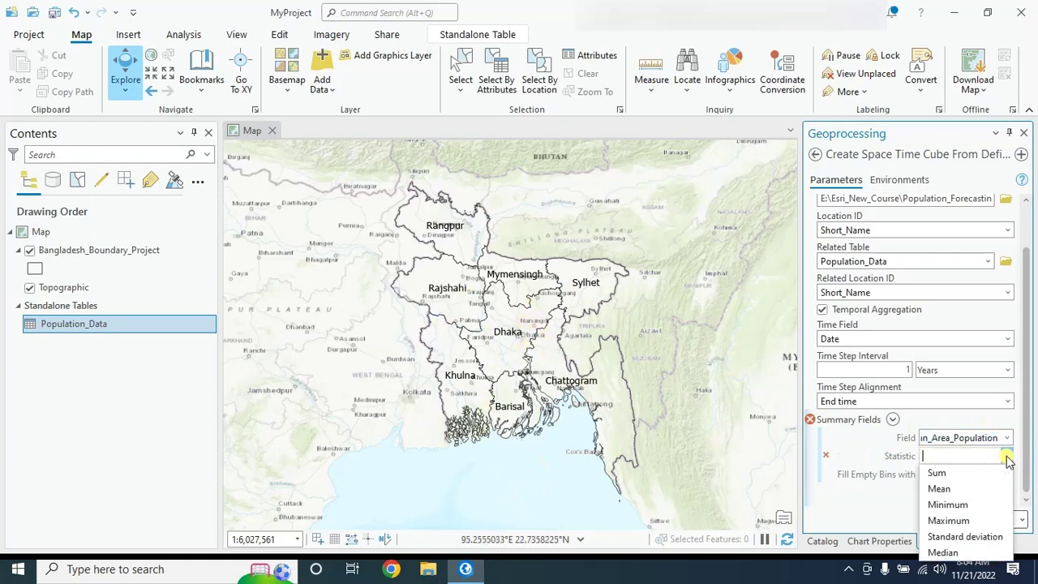
pyautogui.click(933, 468)
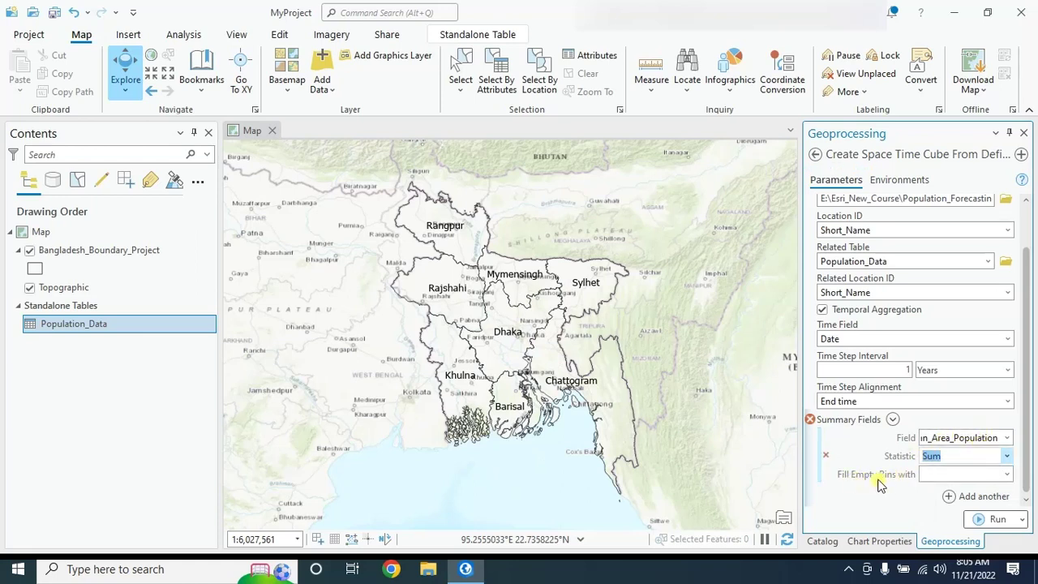
pyautogui.click(965, 474)
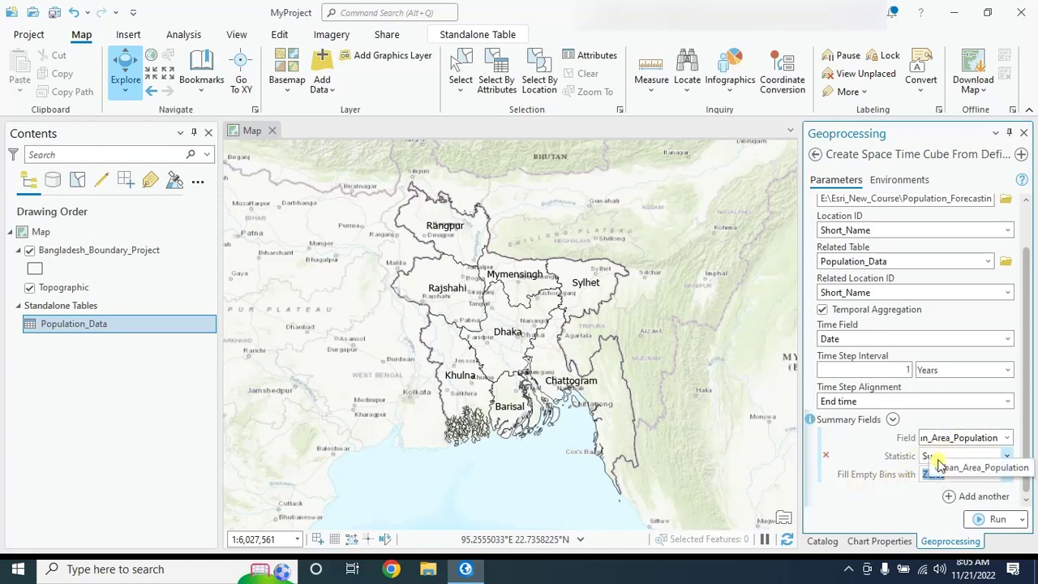
pyautogui.click(933, 489)
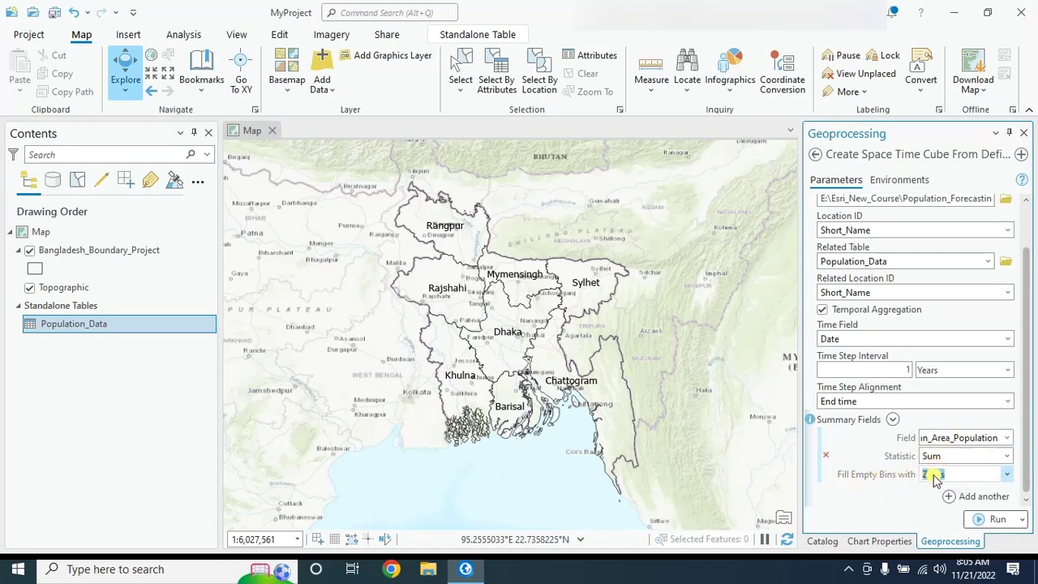
pyautogui.click(905, 502)
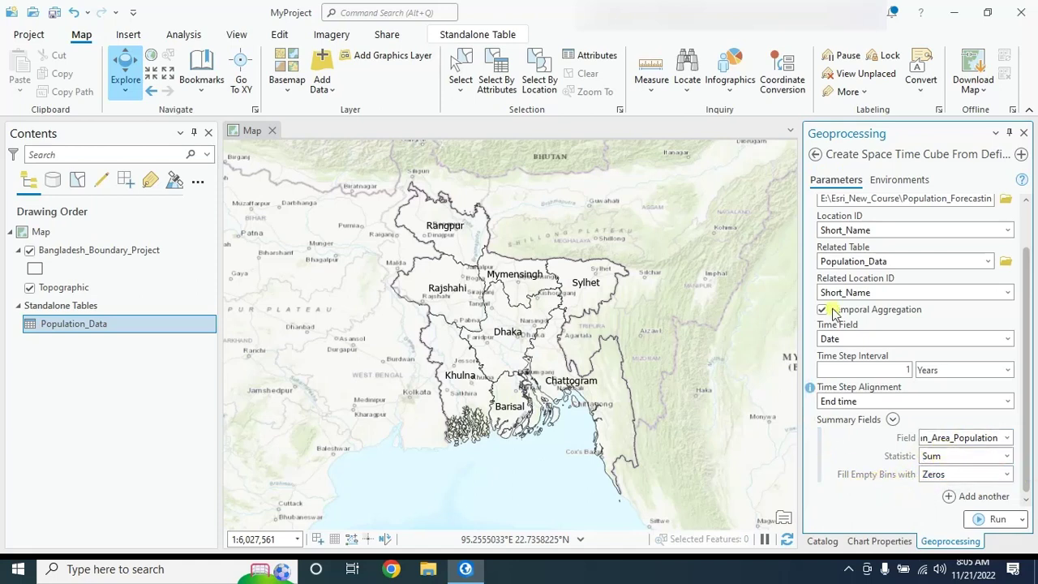
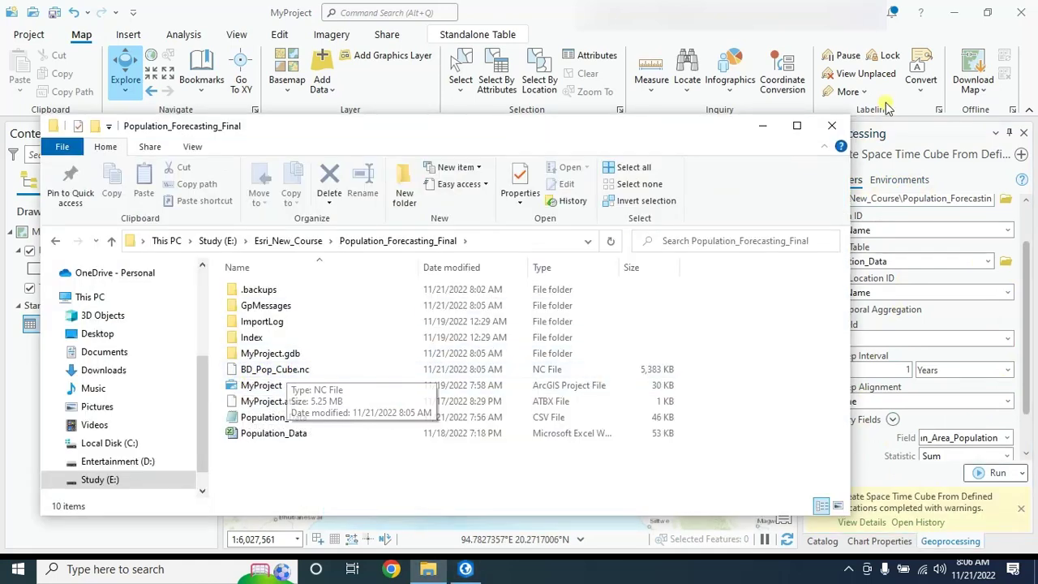
# - Close the project folder window and find and open the Visualize Space Time Cube in 2D tool
pyautogui.click(832, 125)
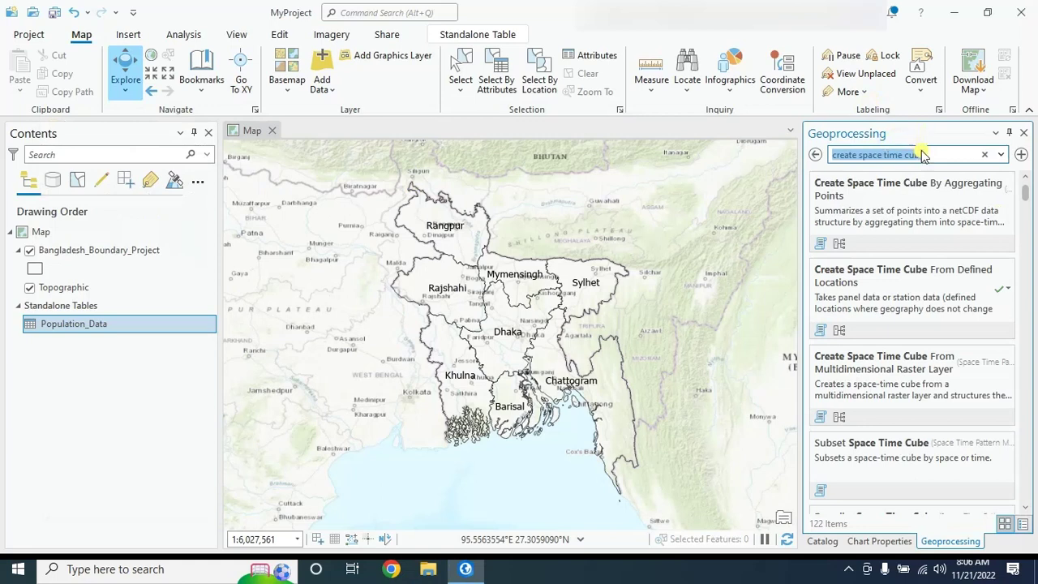
pyautogui.click(933, 155)
pyautogui.doubleClick(844, 154)
pyautogui.moveTo(940, 160); pyautogui.dragTo(833, 152)
pyautogui.write('visu')
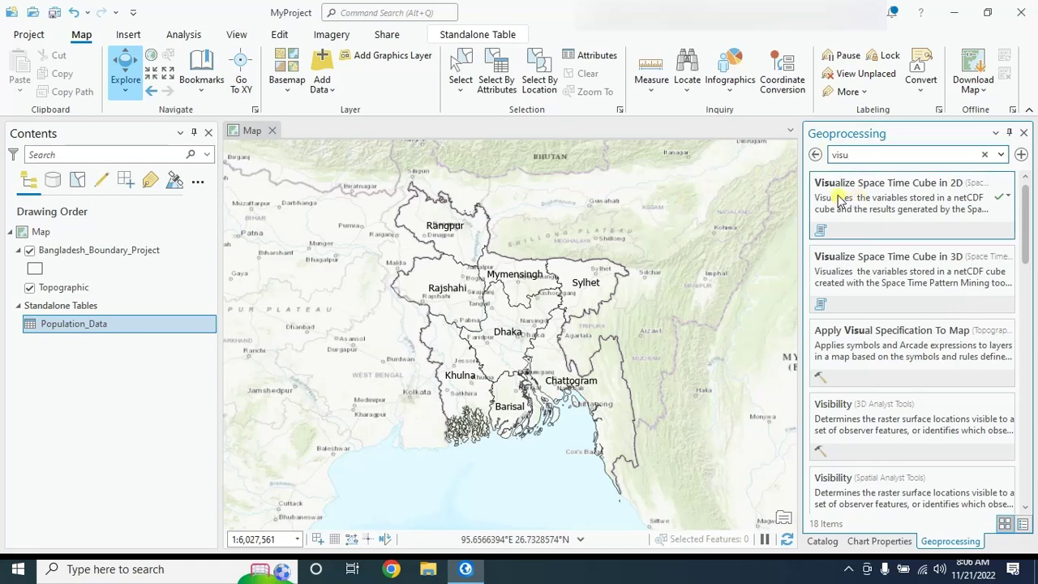
pyautogui.click(905, 197)
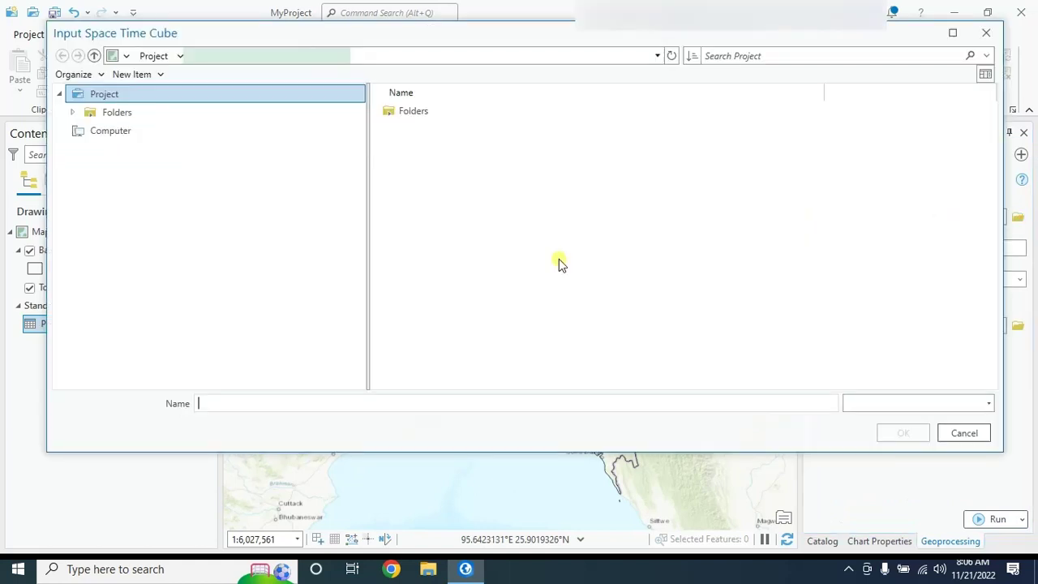
# - Choose BD_Pop_Cube.nc as the input space time cube for the 2D visualization
pyautogui.rightClick(446, 223)
pyautogui.click(423, 169)
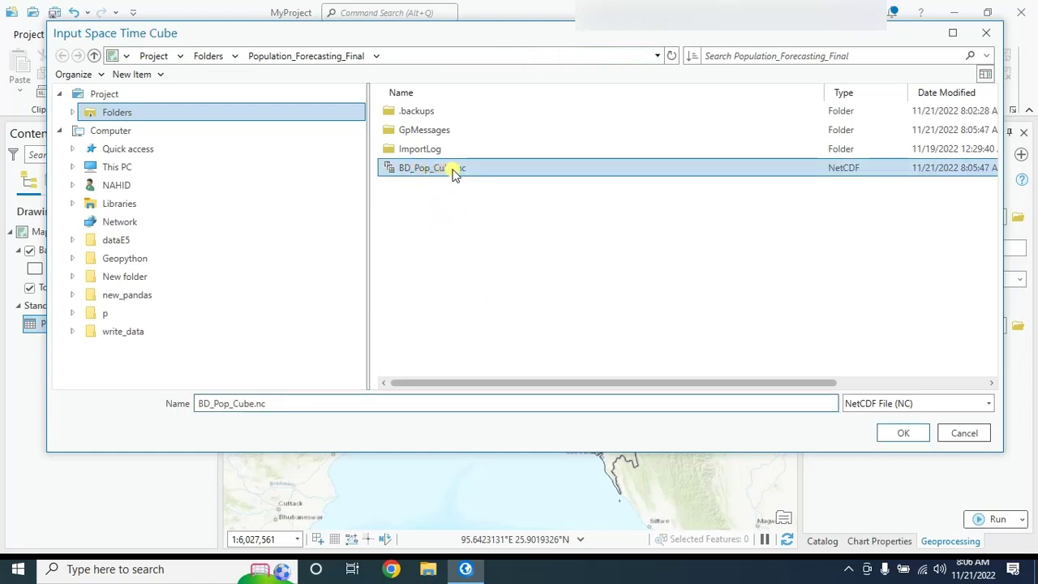
pyautogui.click(902, 434)
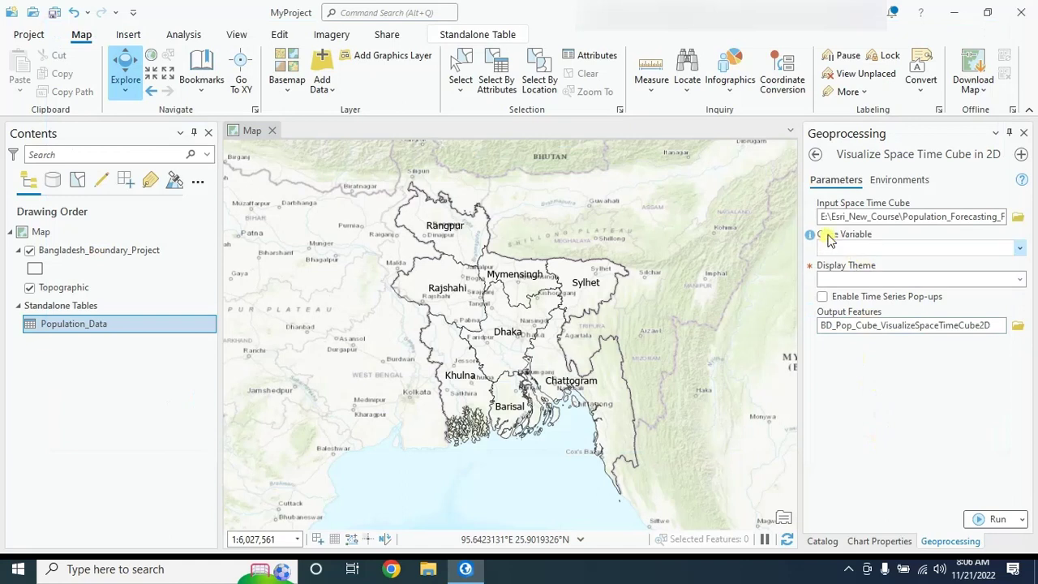
# - Set the cube variable to URBAN_AREA_POPULATION_SUM_ZEROS with the Trends display theme and enable time series pop-ups
pyautogui.click(1020, 250)
pyautogui.click(844, 256)
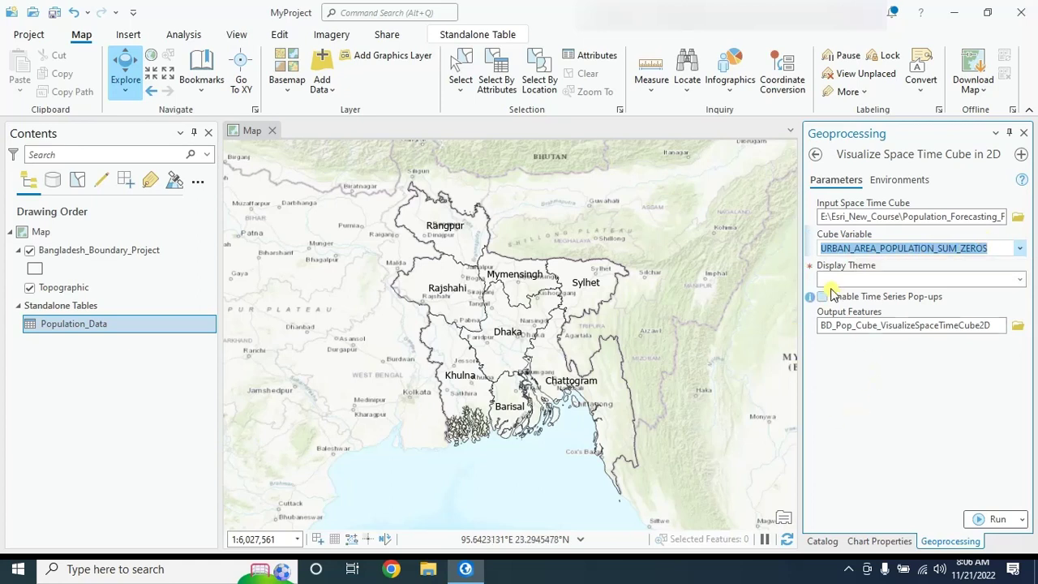
pyautogui.click(1020, 280)
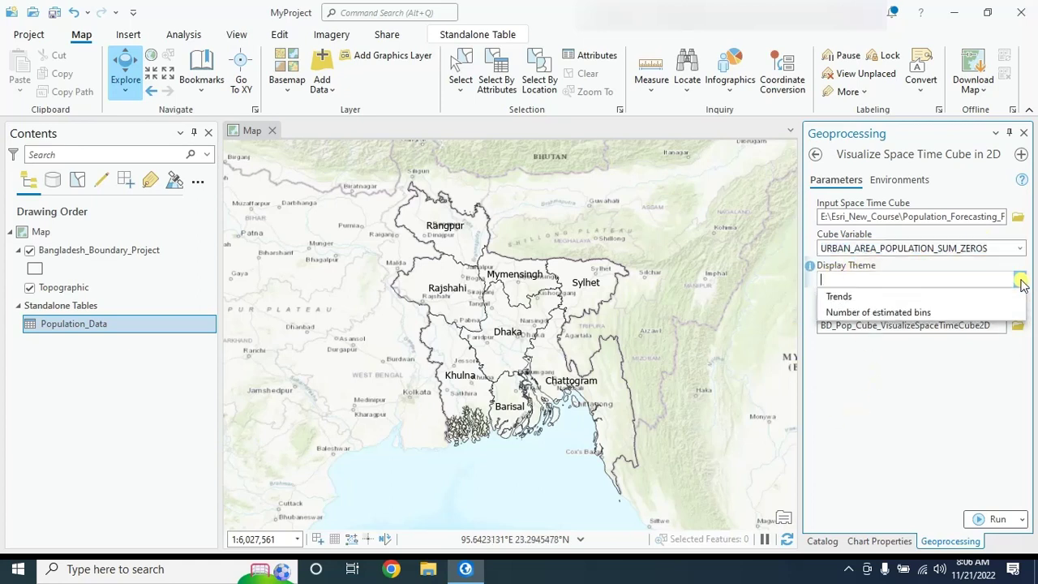
pyautogui.click(845, 296)
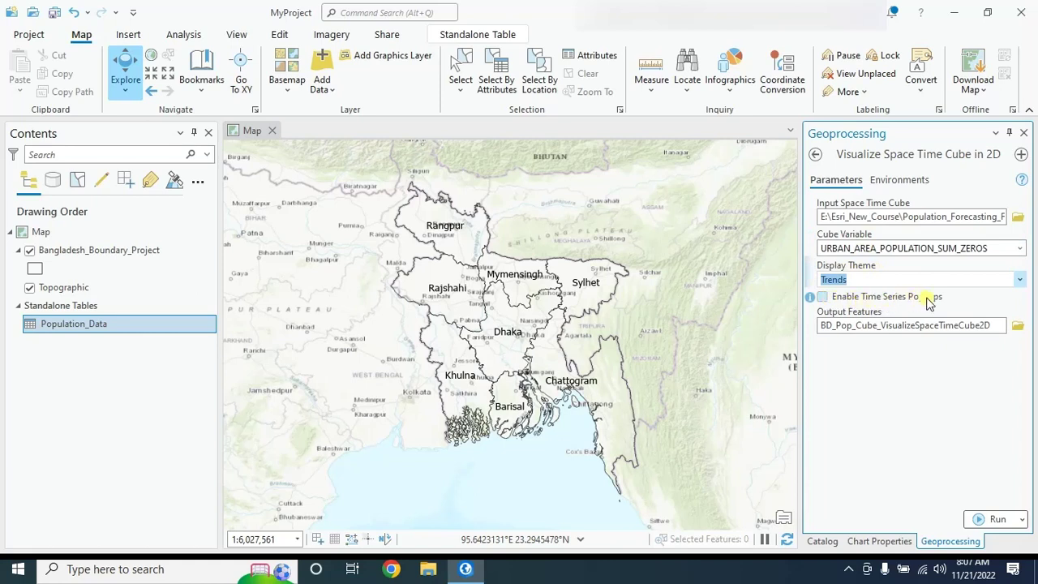
pyautogui.click(822, 297)
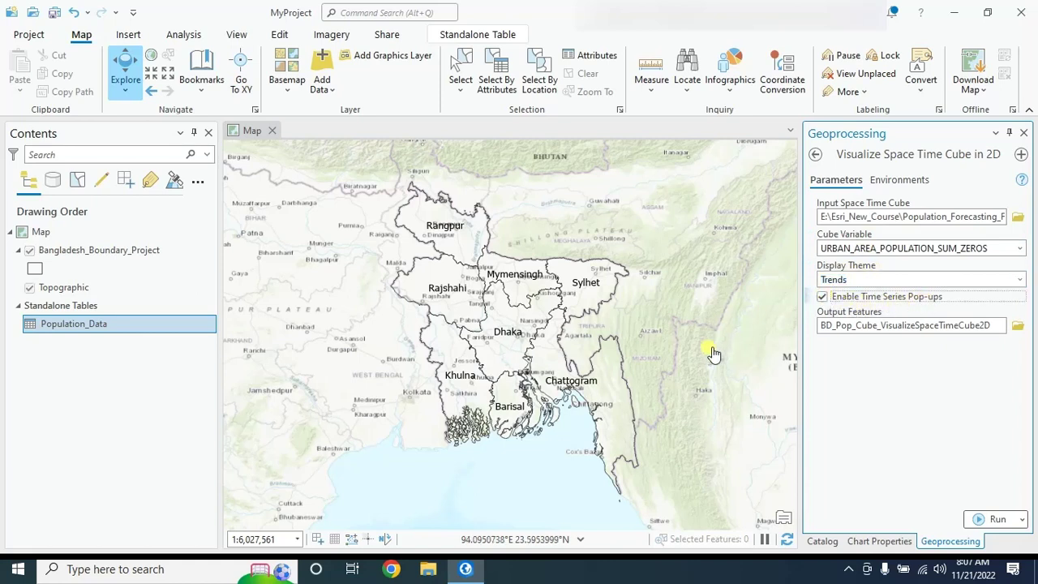
# - Name the output features BD_Pop_Cube_Visualize2D and run the 2D visualization
pyautogui.moveTo(902, 325); pyautogui.dragTo(839, 328)
pyautogui.click(877, 326)
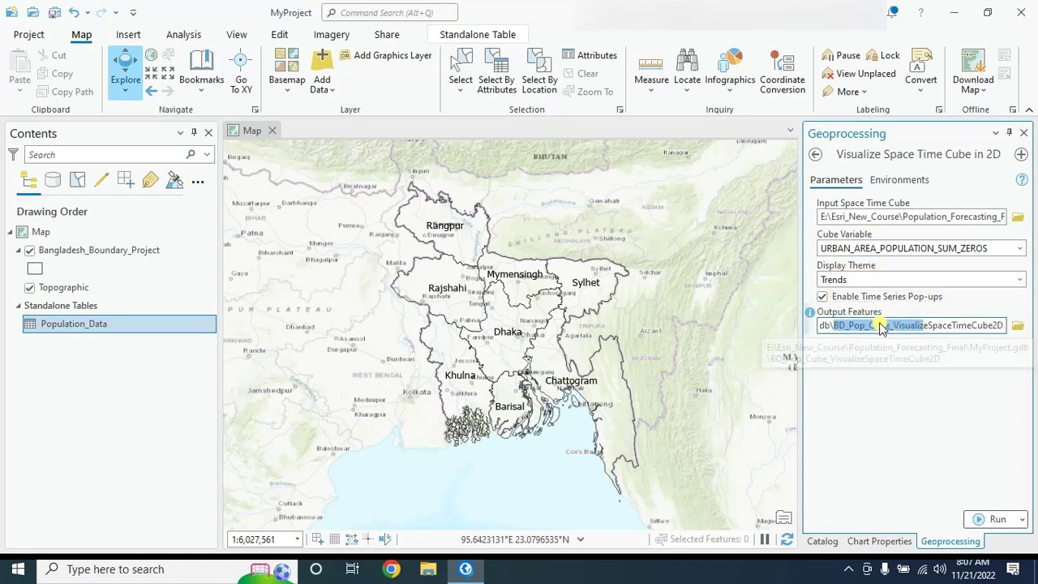
pyautogui.click(993, 519)
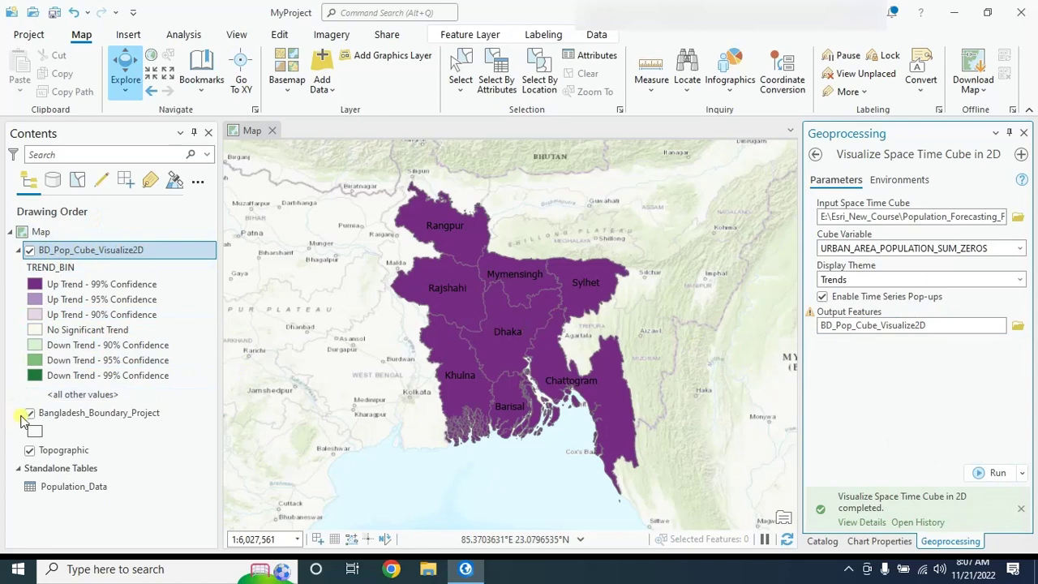
# - Open the time series pop-up for the Rajshahi division and inspect the urban population values along its chart
pyautogui.click(433, 257)
pyautogui.moveTo(395, 35); pyautogui.dragTo(351, 83)
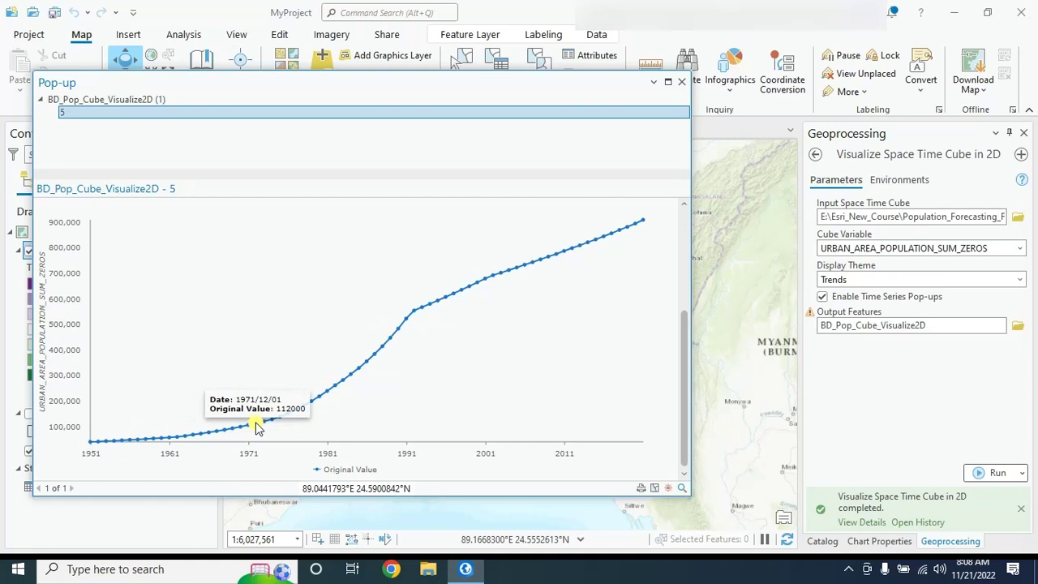
pyautogui.moveTo(646, 220)
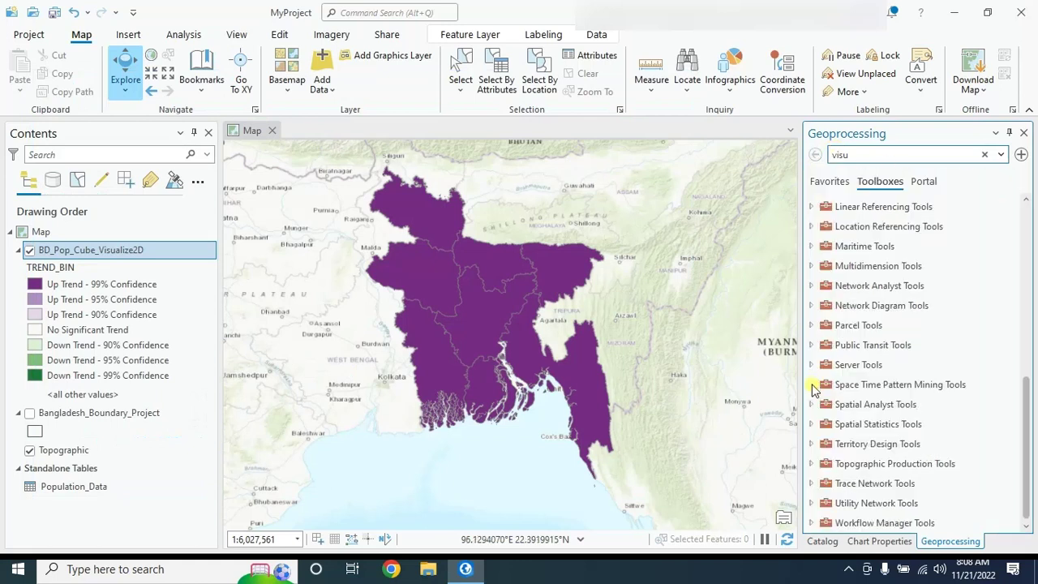
# - Locate the Curve Fit Forecast tool in the Time Series Forecasting toolset of the Space Time Pattern Mining Tools
pyautogui.click(840, 347)
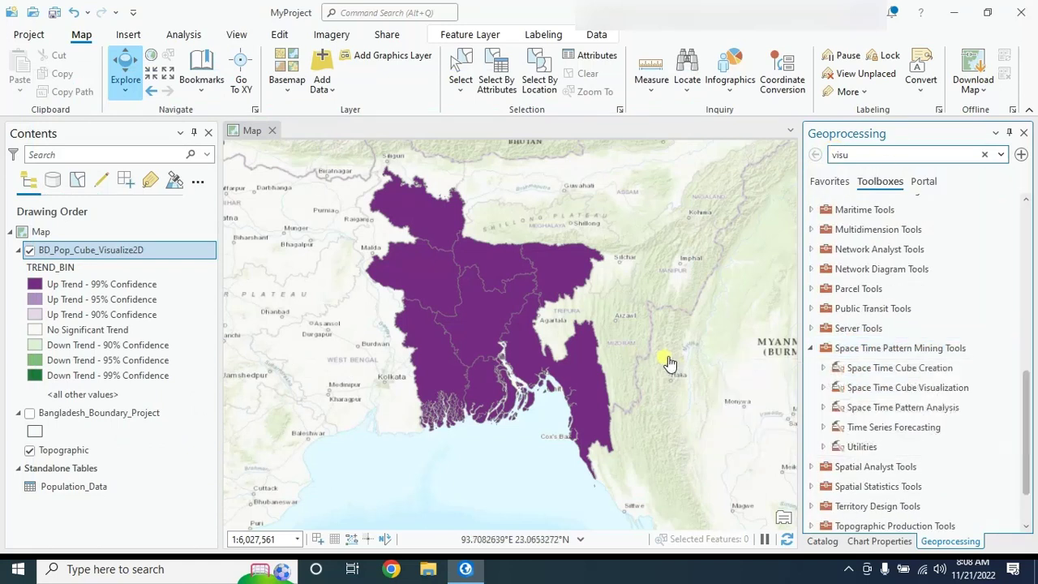
pyautogui.click(859, 428)
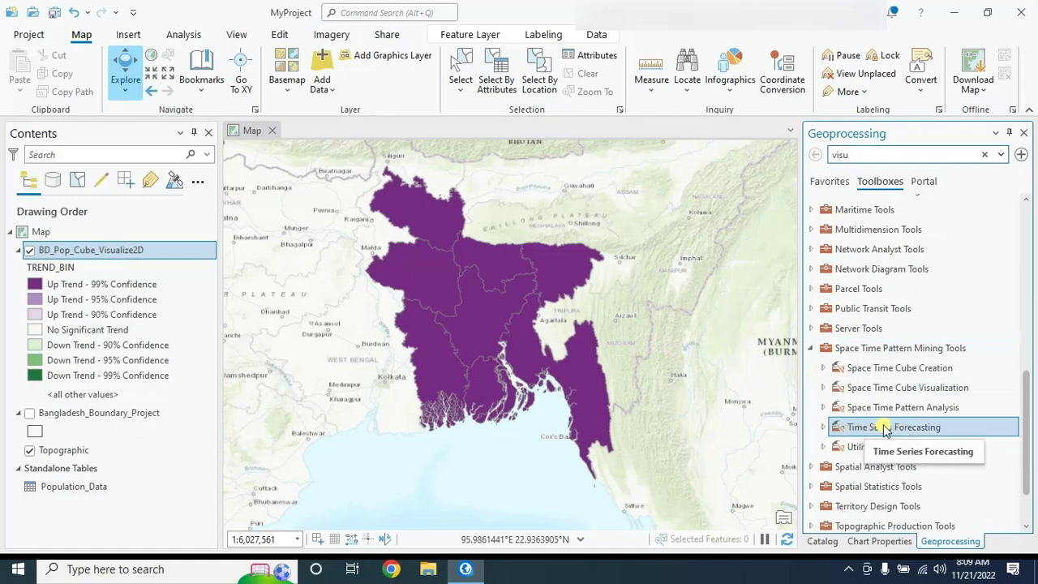
pyautogui.click(823, 427)
pyautogui.scroll(-3, 928, 396)
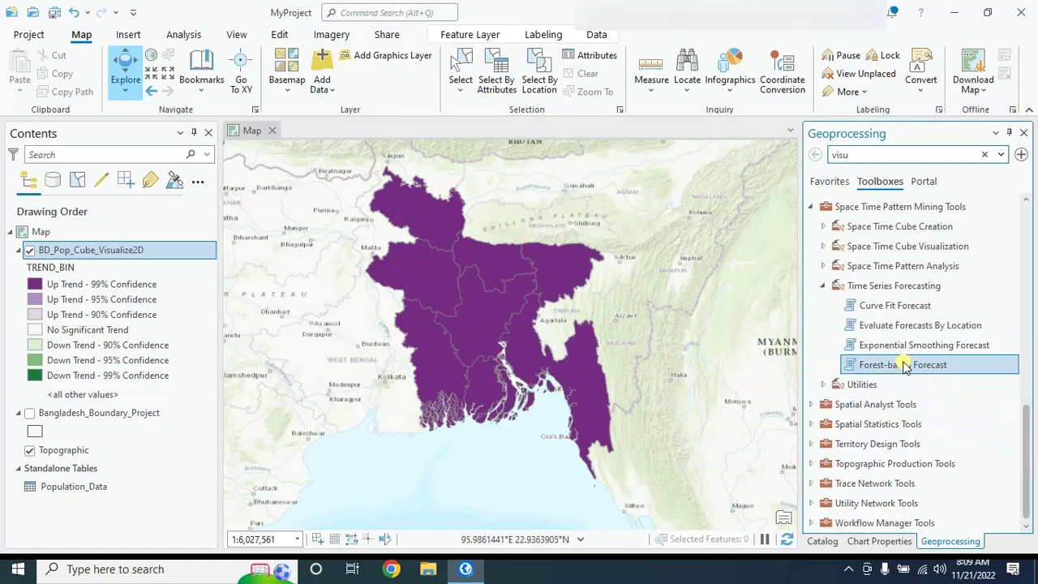
pyautogui.click(894, 306)
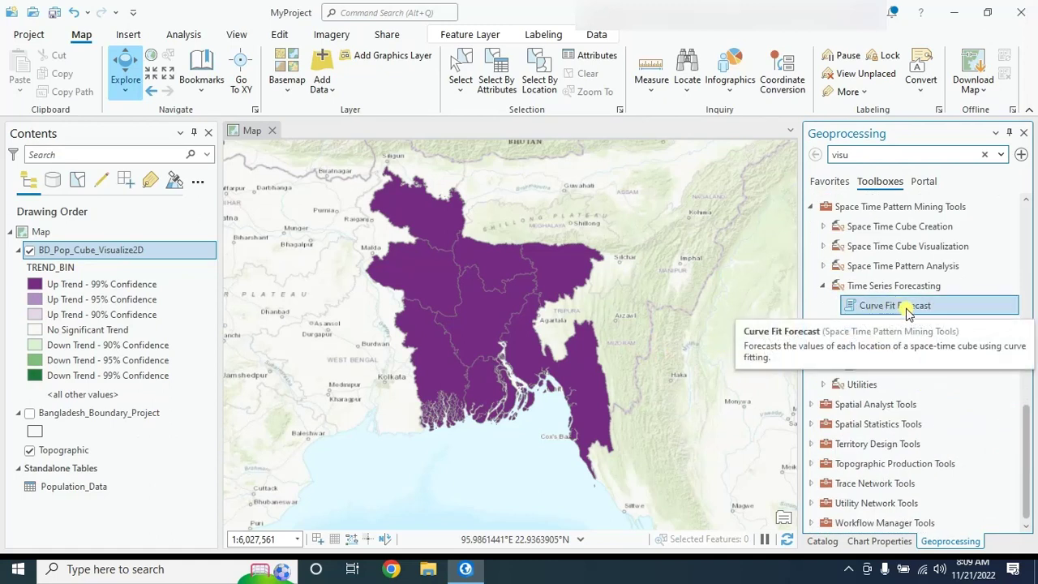
# - Set up the Curve Fit Forecast tool with BD_Pop_Cube.nc as input cube and URBAN_AREA_POPULATION_SUM_ZEROS as analysis variable
pyautogui.doubleClick(906, 308)
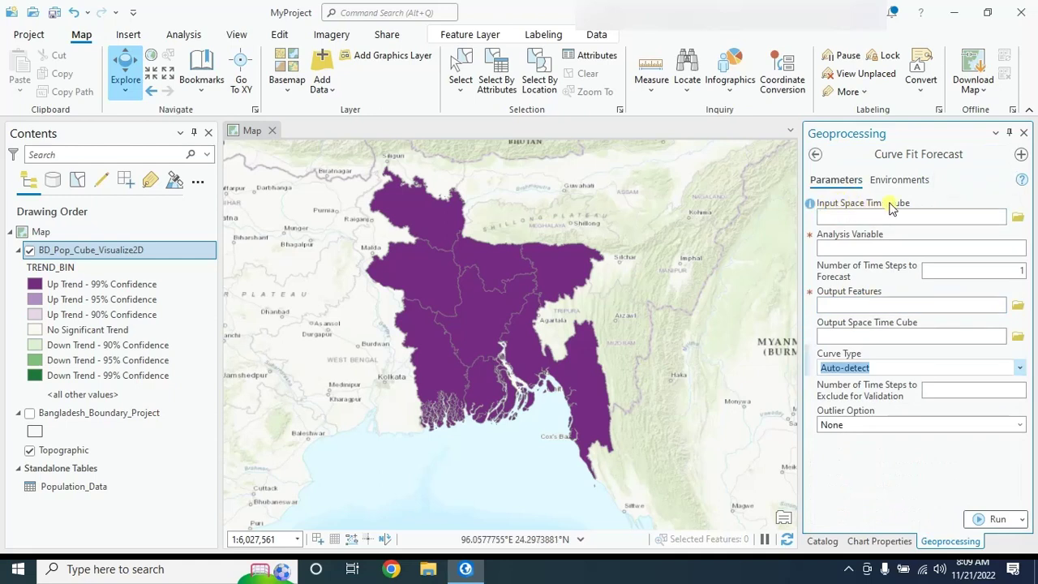
pyautogui.click(1017, 217)
pyautogui.click(394, 198)
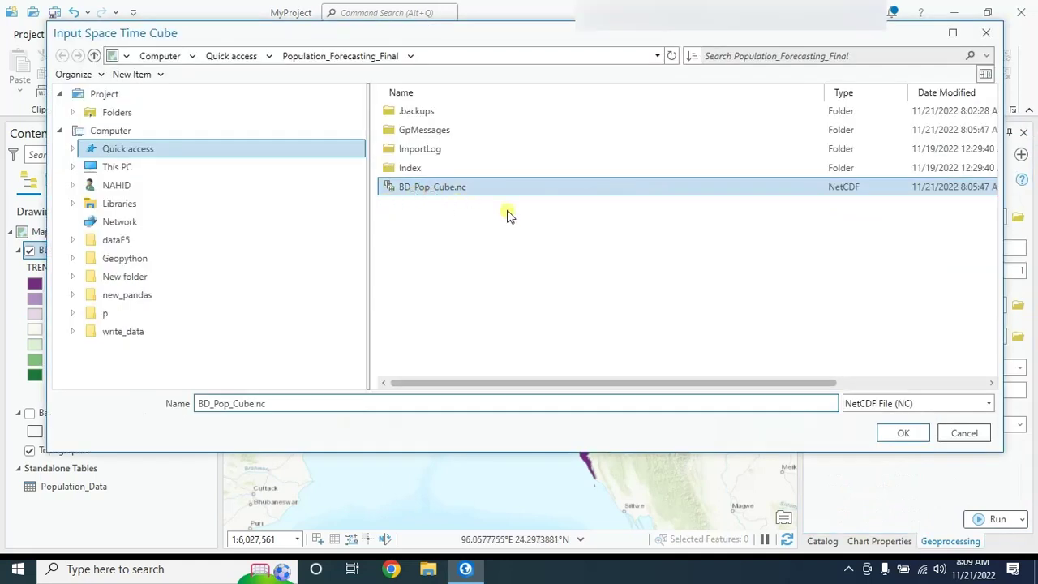
pyautogui.click(896, 431)
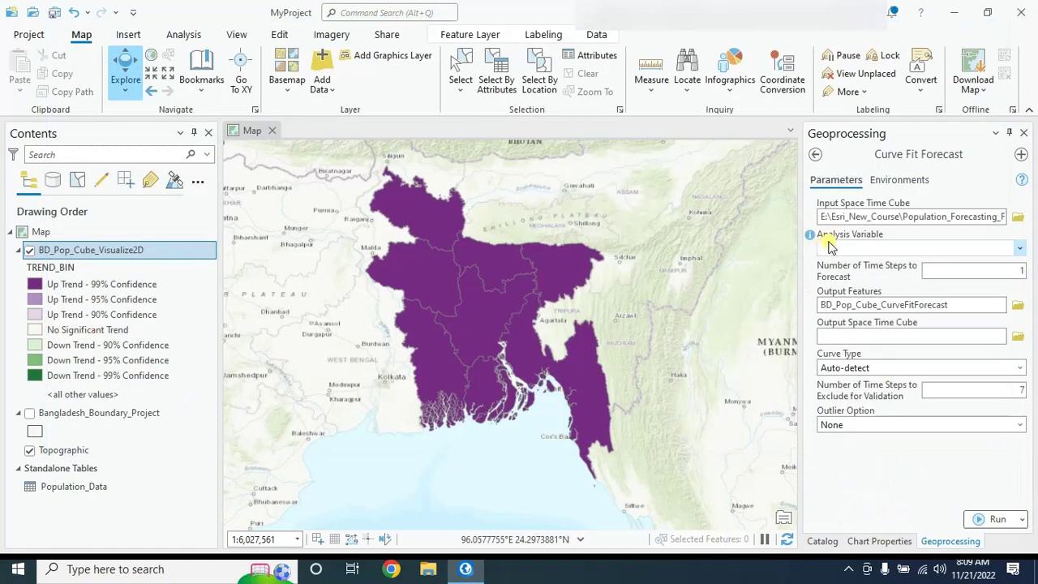
pyautogui.click(1020, 247)
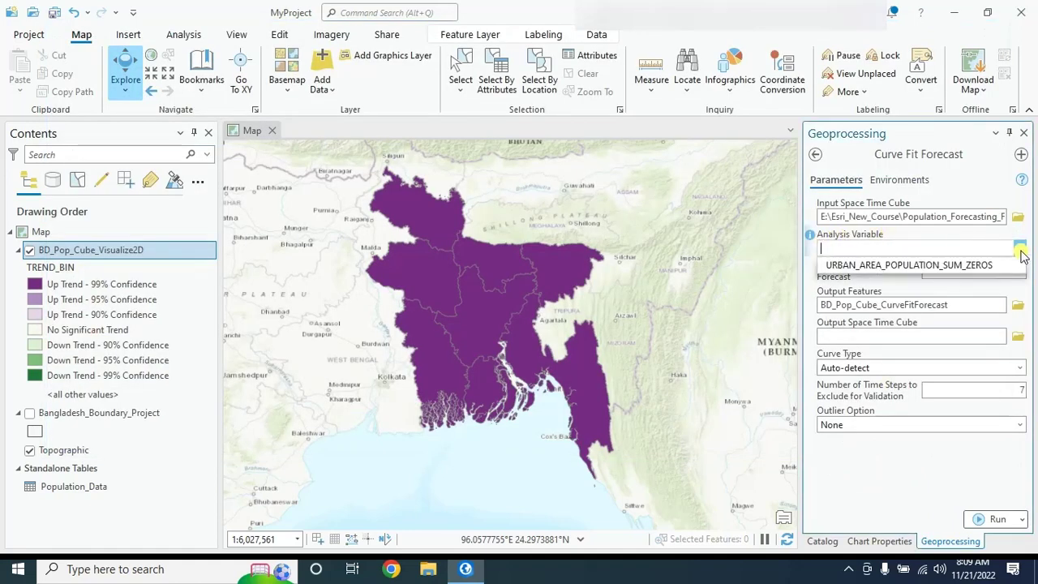
pyautogui.click(913, 266)
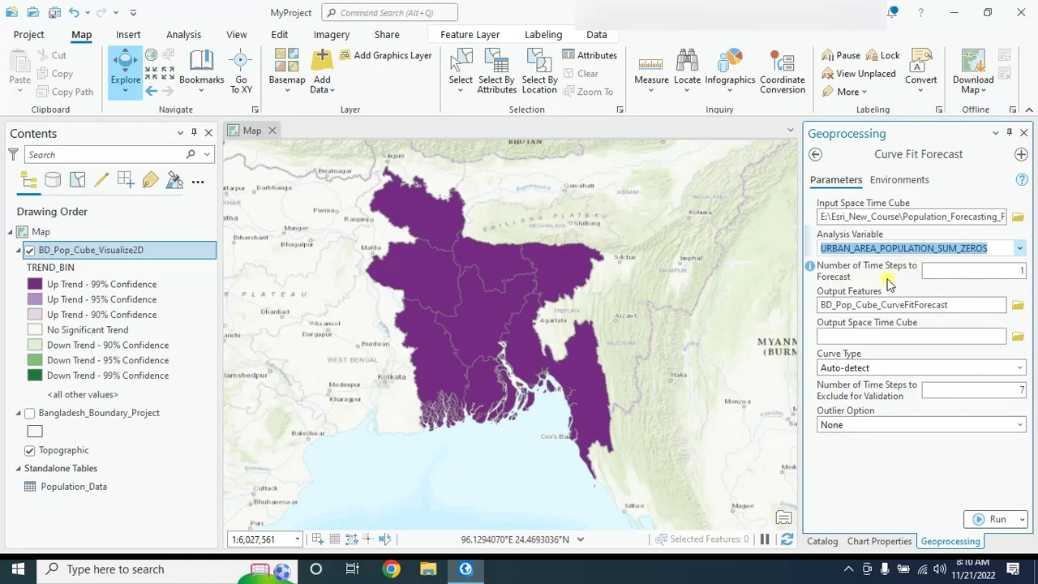
# - Check the last date in the southwestern division's pop-up chart, and set the number of time steps to forecast to 10
pyautogui.click(955, 273)
pyautogui.click(429, 342)
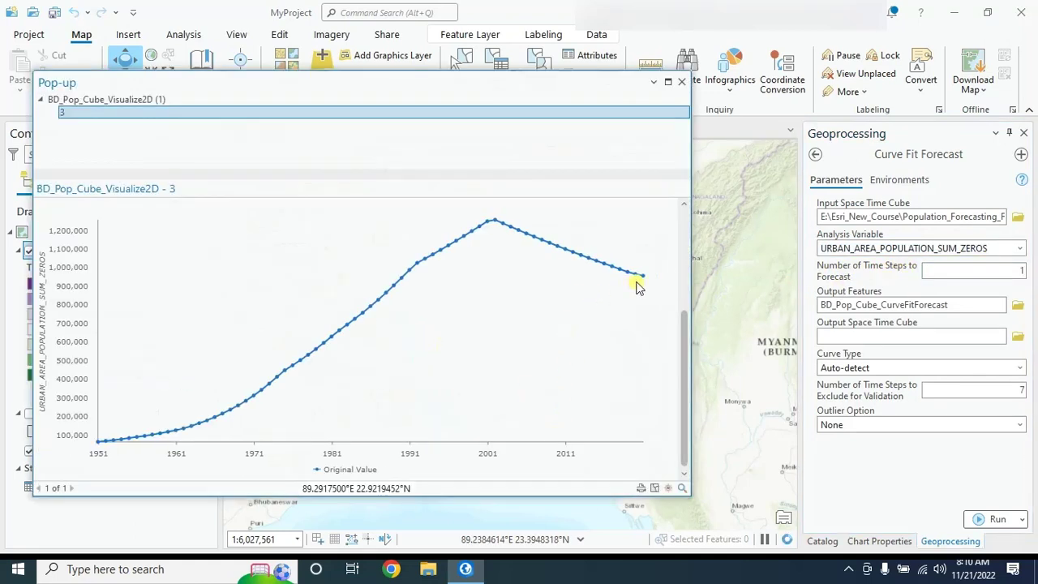
pyautogui.moveTo(645, 283)
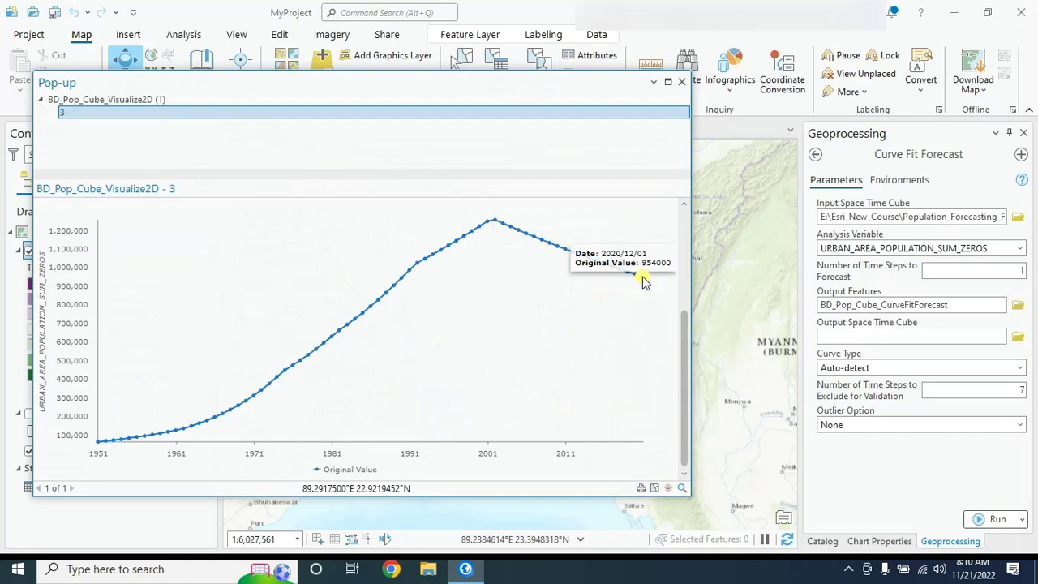
pyautogui.click(1022, 271)
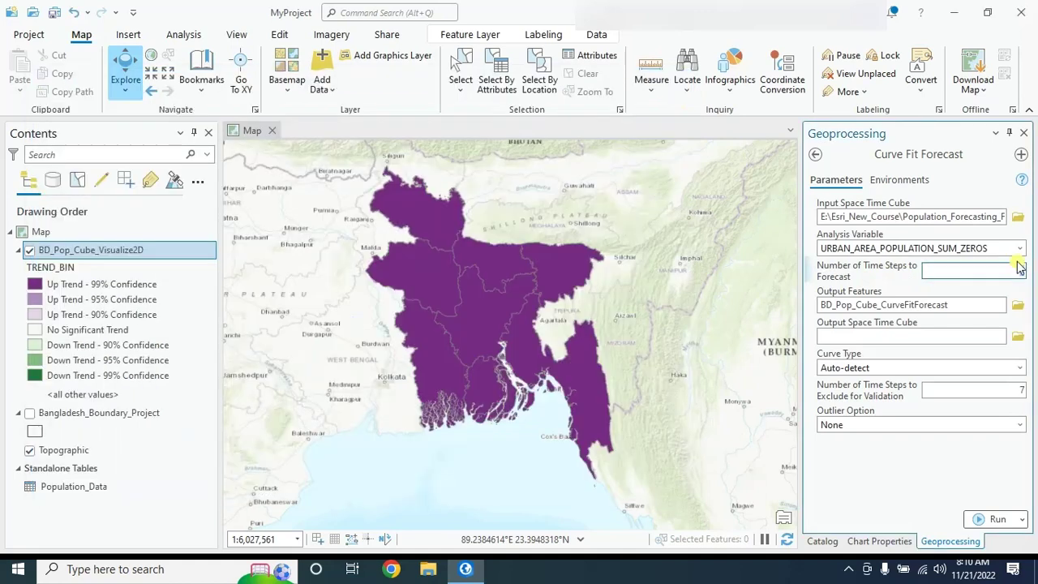
pyautogui.write('10')
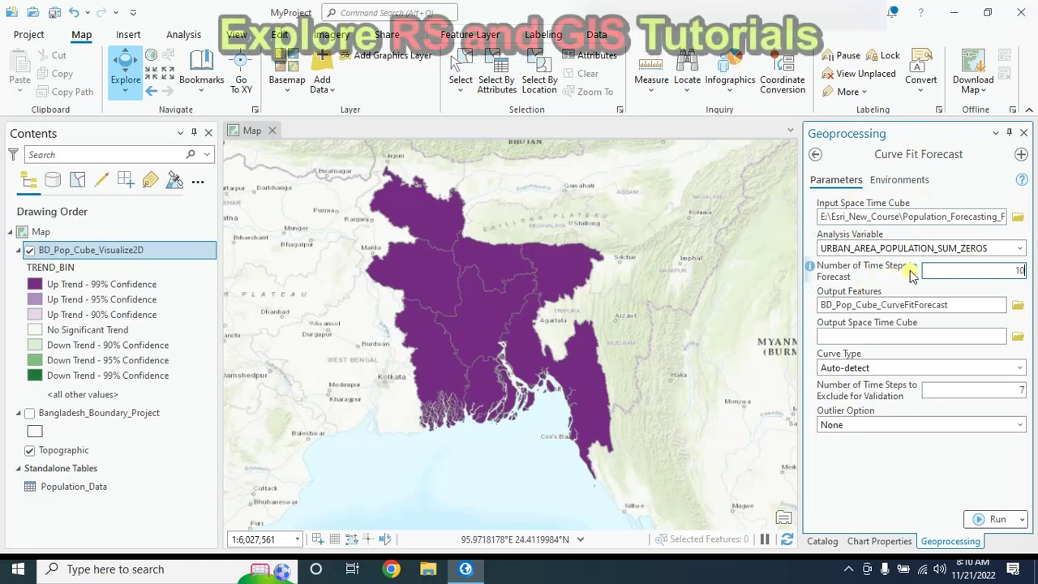
pyautogui.click(1014, 271)
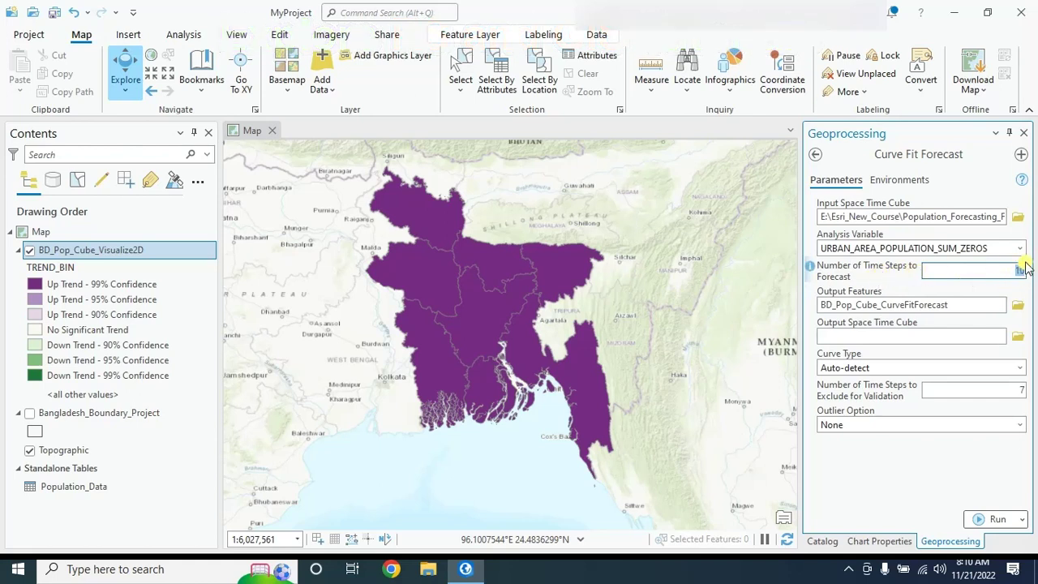
# - Name both the output features and the output space time cube BD_Pop_CurveFitForecast
pyautogui.click(924, 304)
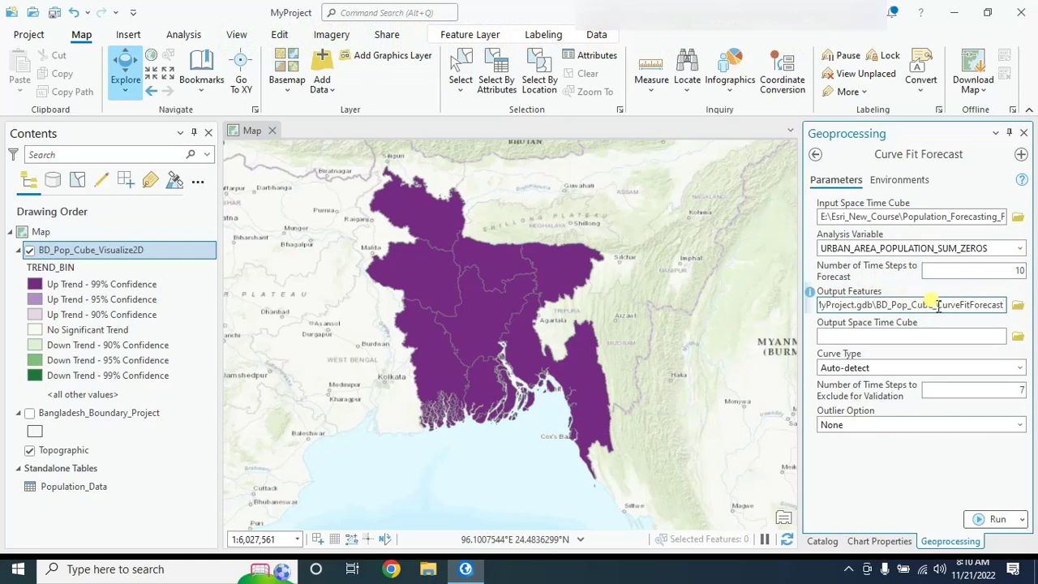
pyautogui.press('BackSpace')
pyautogui.press('BackSpace')
pyautogui.press('BackSpace')
pyautogui.press('BackSpace')
pyautogui.press('BackSpace')
pyautogui.doubleClick(1003, 305)
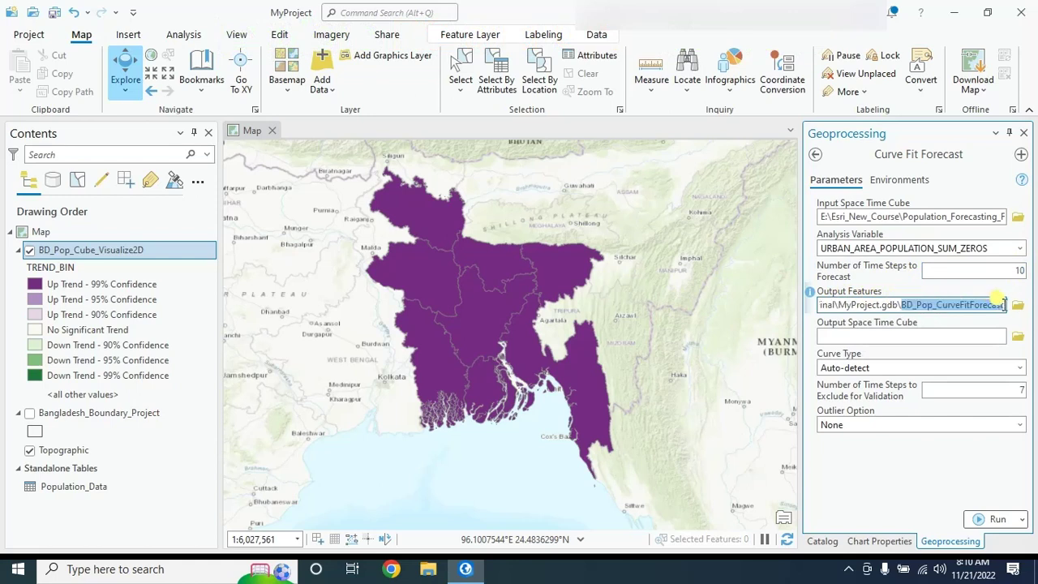
pyautogui.click(858, 334)
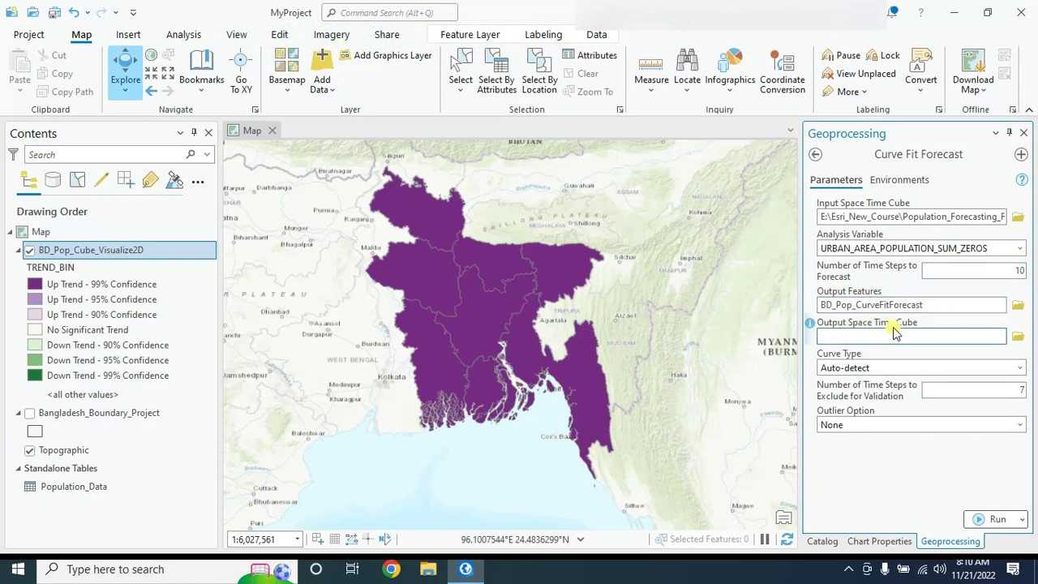
pyautogui.write('BD_Pop_CurveFitForecast')
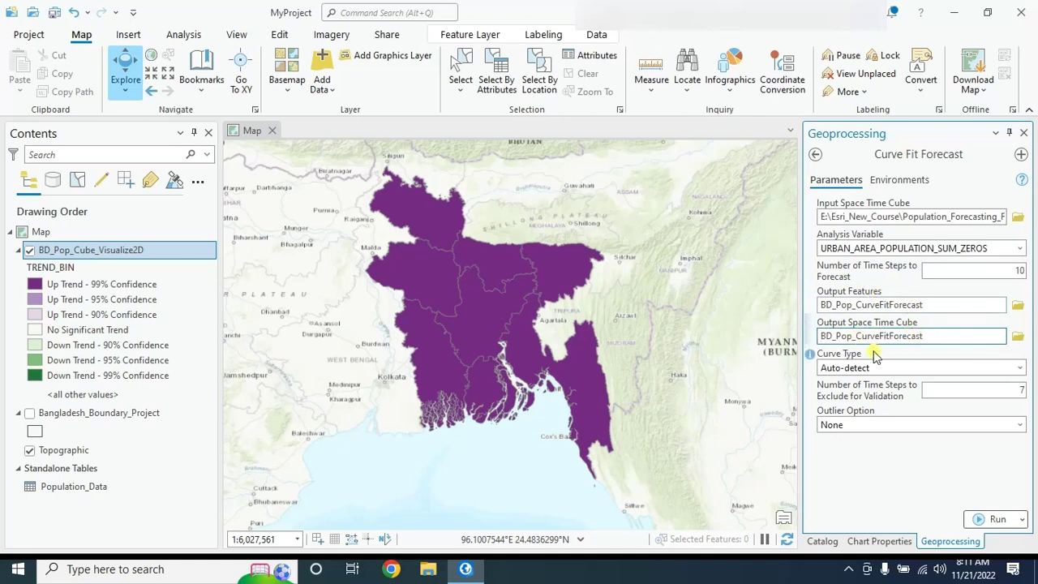
# - Keep the Auto-detect curve type, exclude 10 time steps for validation, and run the curve fit forecast
pyautogui.click(851, 367)
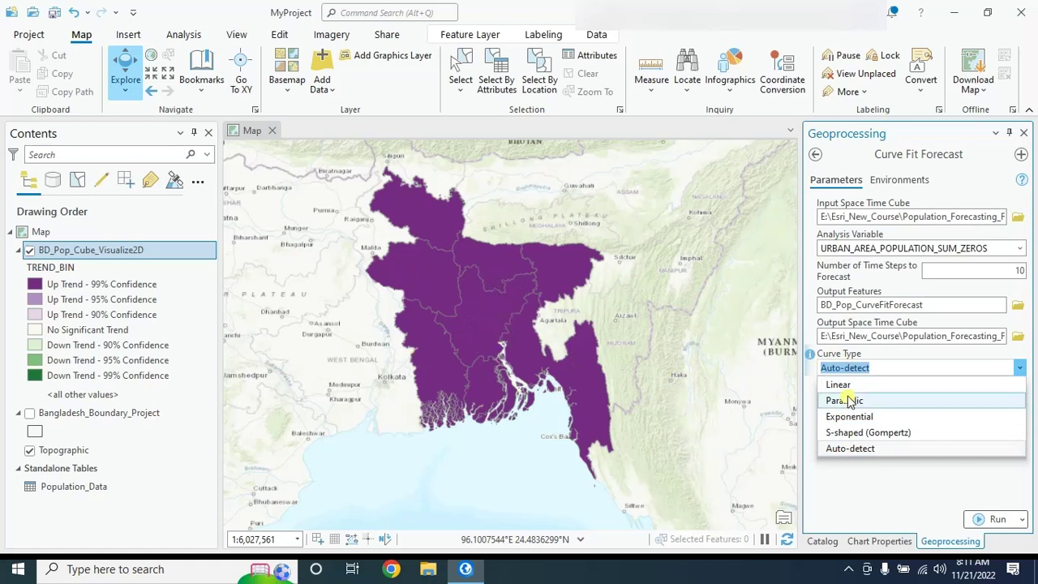
pyautogui.click(848, 447)
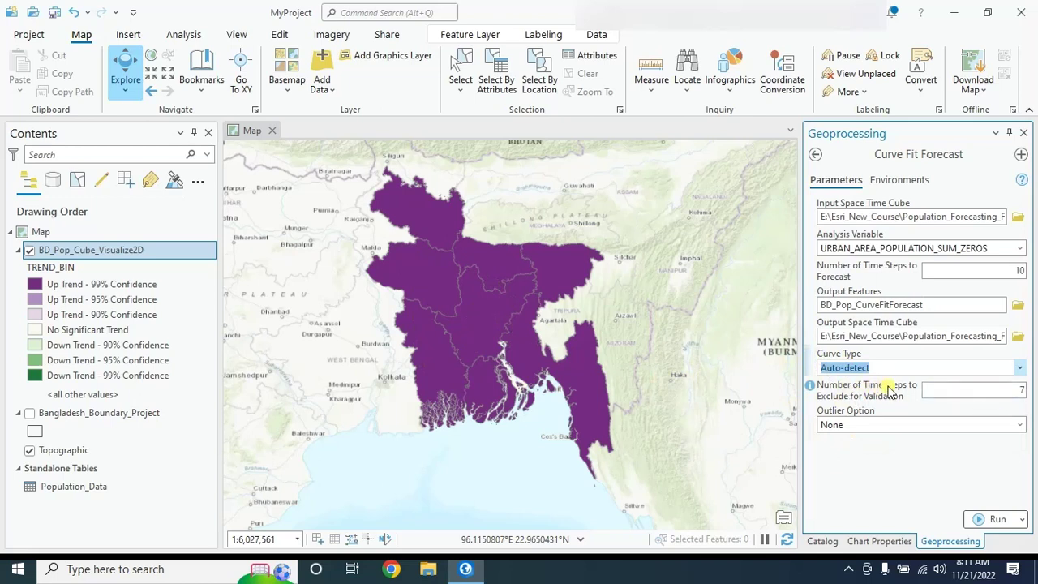
pyautogui.click(1018, 390)
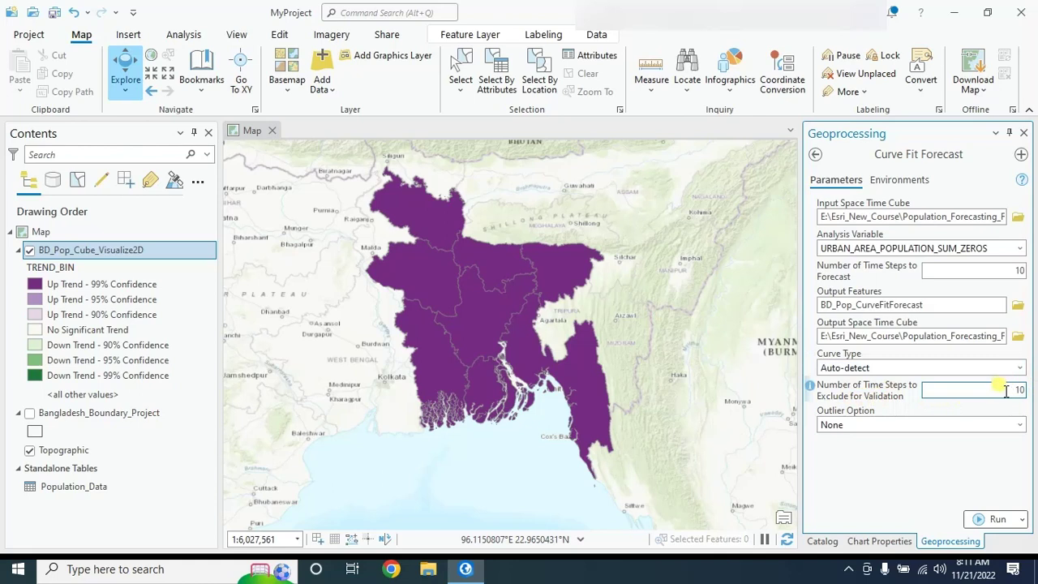
pyautogui.write('10')
pyautogui.doubleClick(1015, 390)
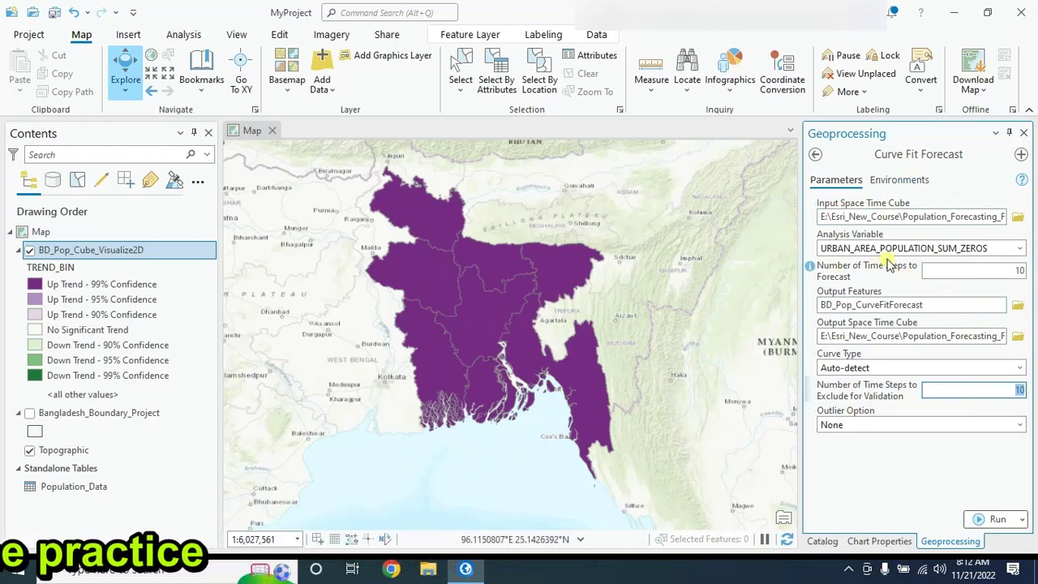
pyautogui.click(932, 479)
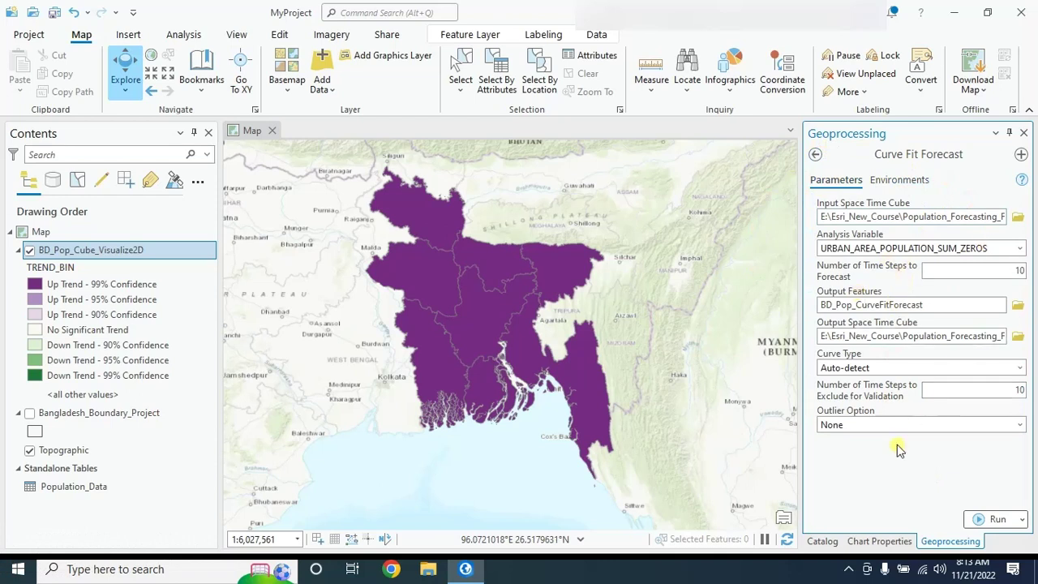
pyautogui.click(979, 523)
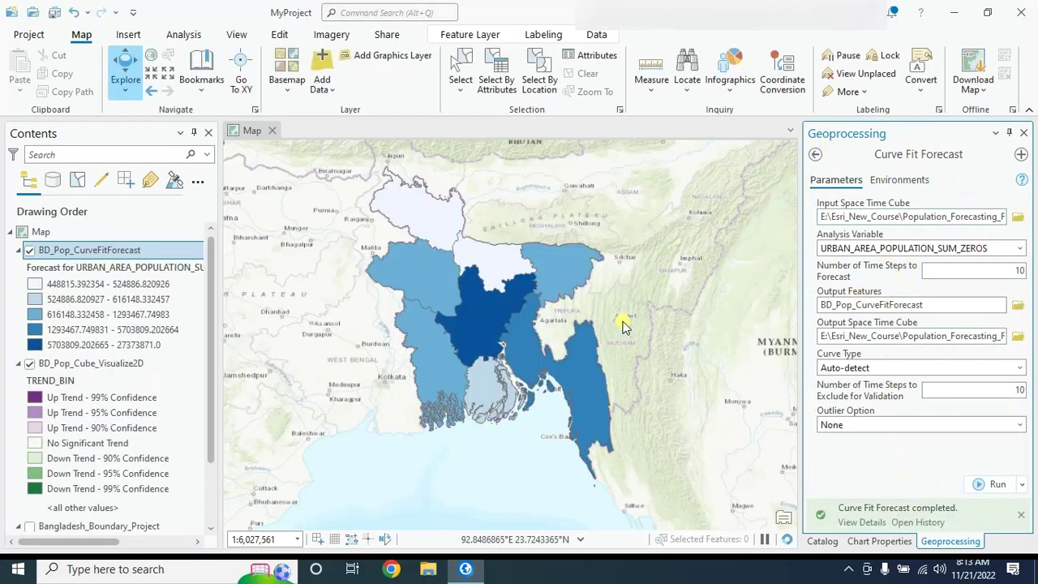
# - Hide the BD_Pop_Cube_Visualize2D layer and examine the forecast method and chart values for the darkest central division and the northwestern division
pyautogui.click(29, 363)
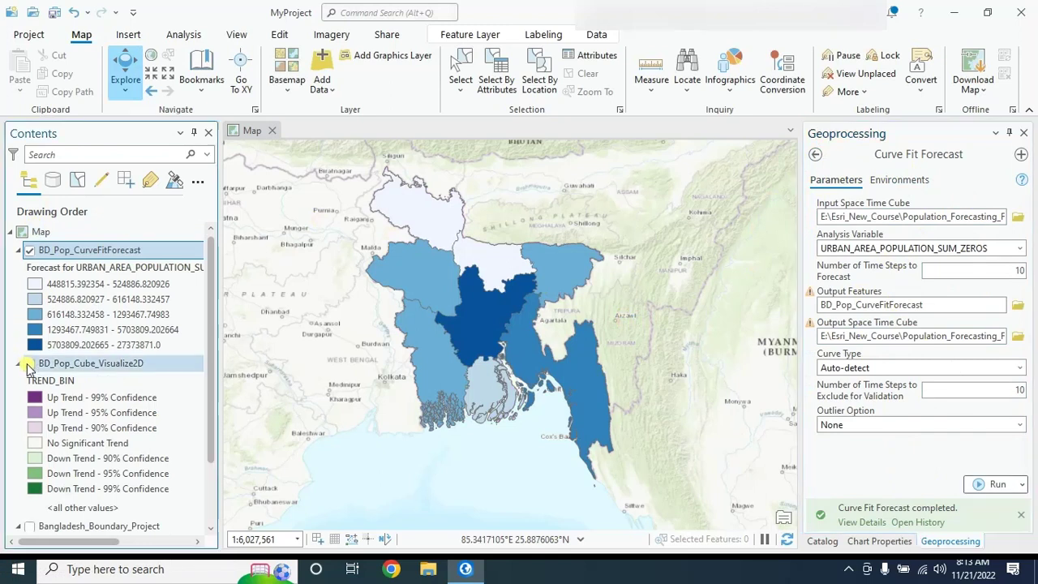
pyautogui.click(486, 304)
pyautogui.scroll(-3, 339, 240)
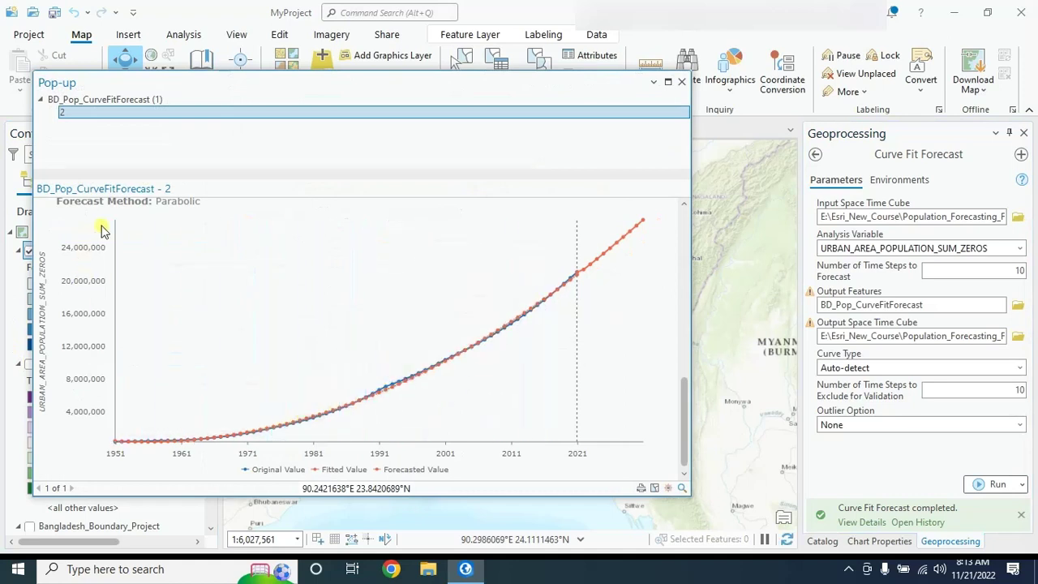
pyautogui.moveTo(158, 200); pyautogui.dragTo(173, 329)
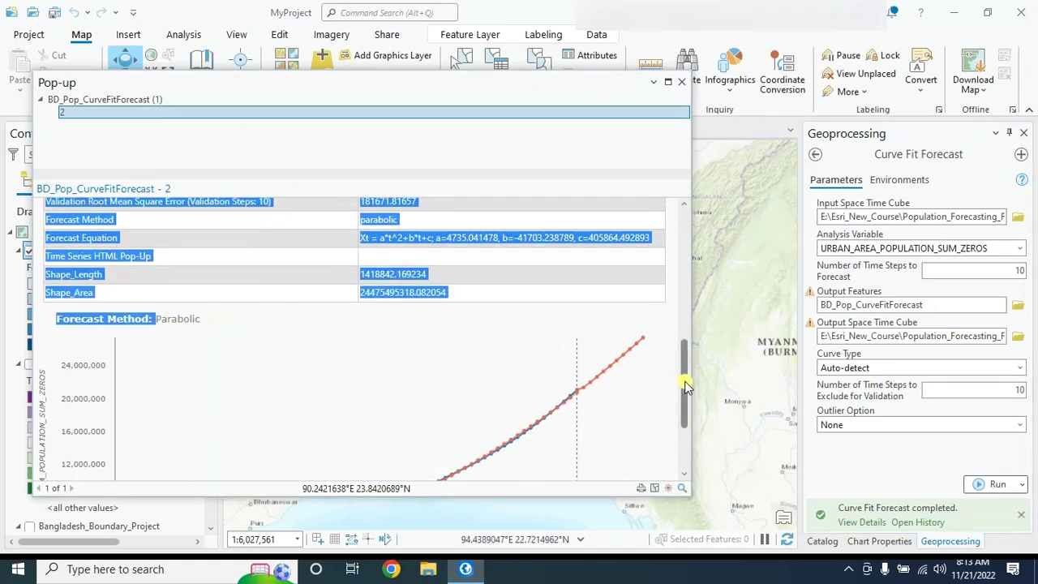
pyautogui.scroll(-3, 685, 381)
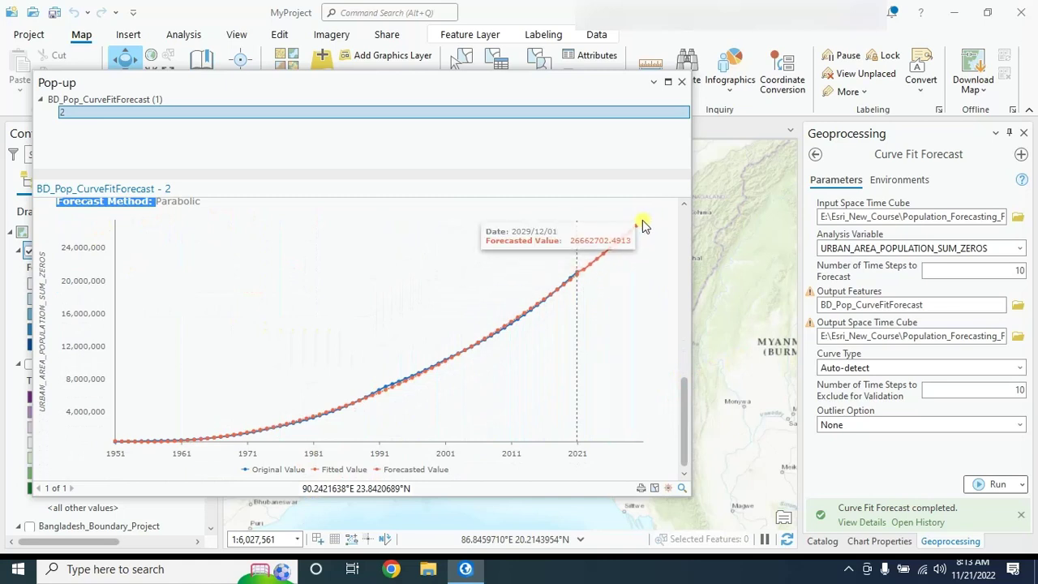
pyautogui.click(681, 82)
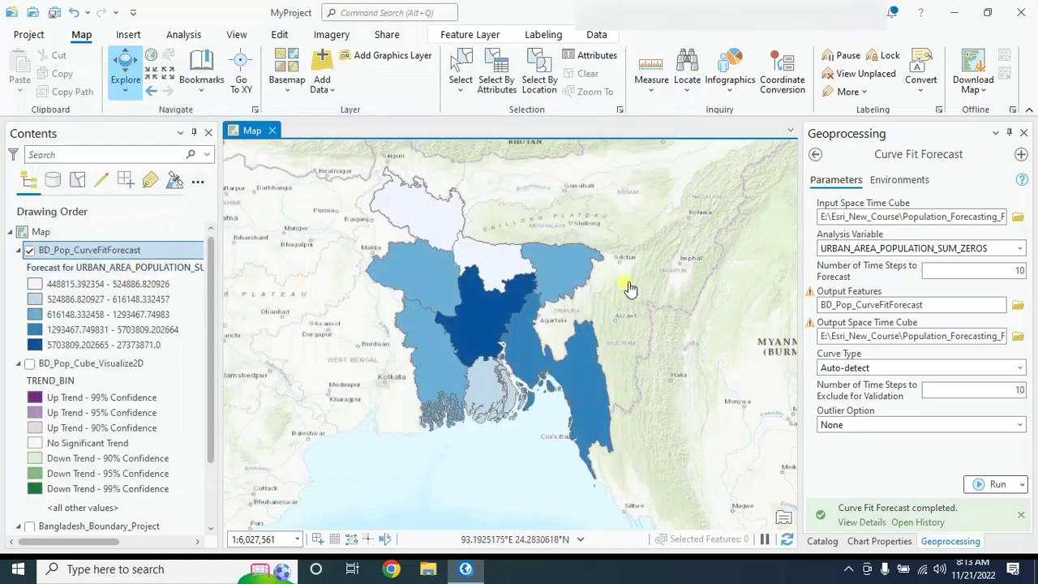
pyautogui.click(428, 219)
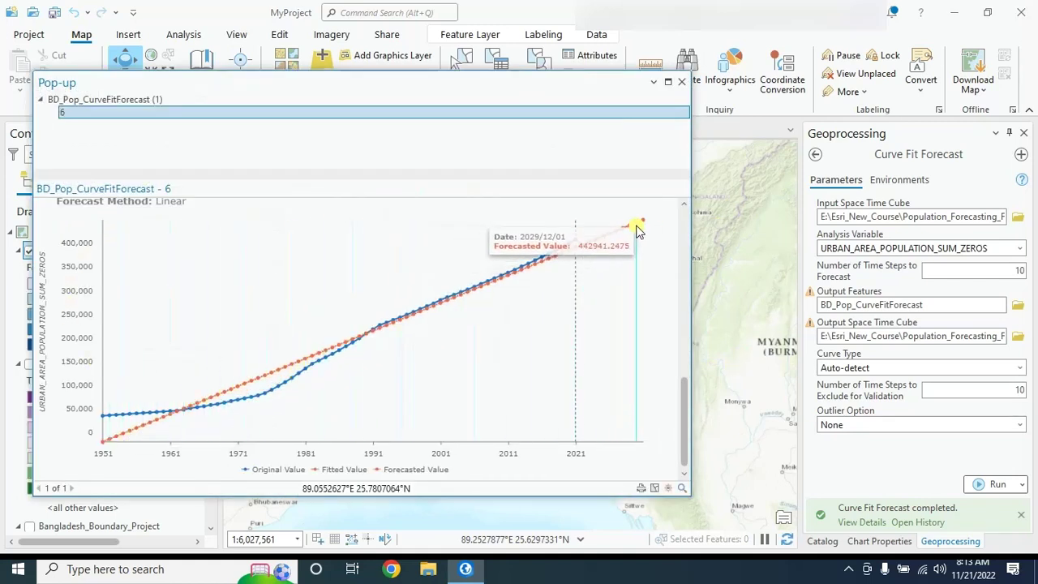
pyautogui.click(681, 82)
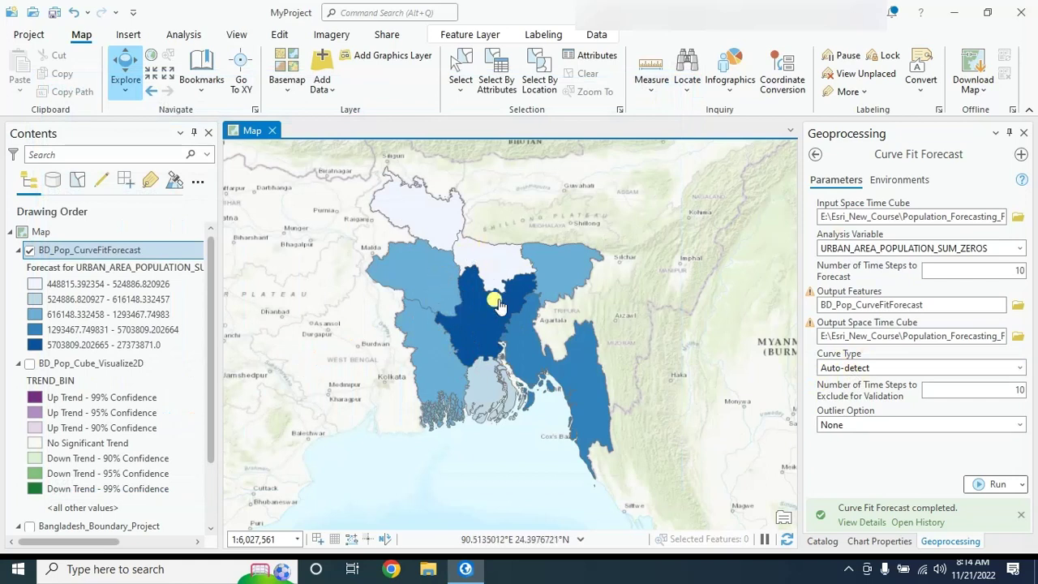
# - Open the Exponential Smoothing Forecast tool and choose BD_Pop_Cube.nc as its input space time cube
pyautogui.click(816, 154)
pyautogui.click(884, 347)
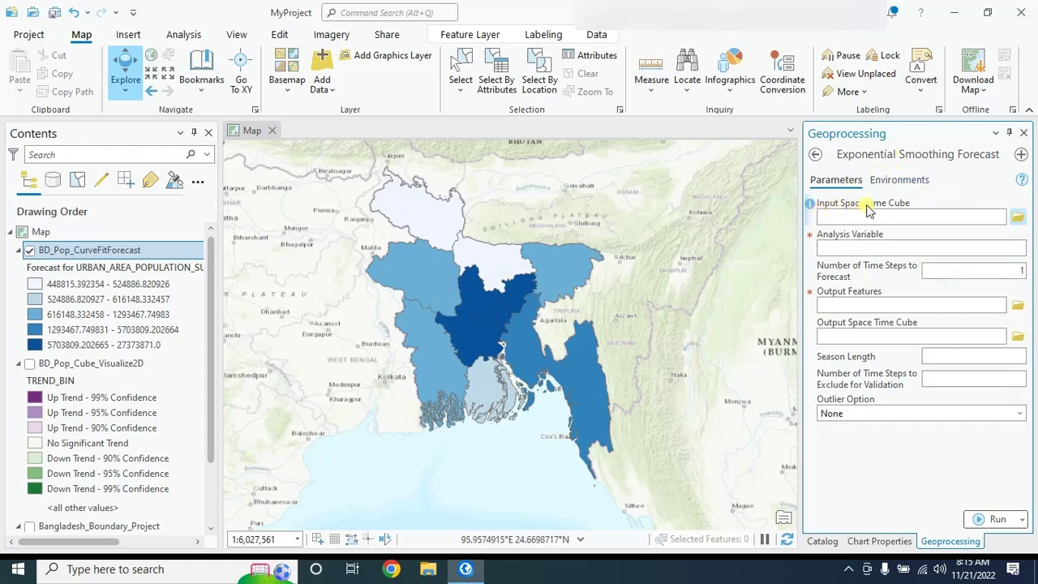
pyautogui.click(1018, 217)
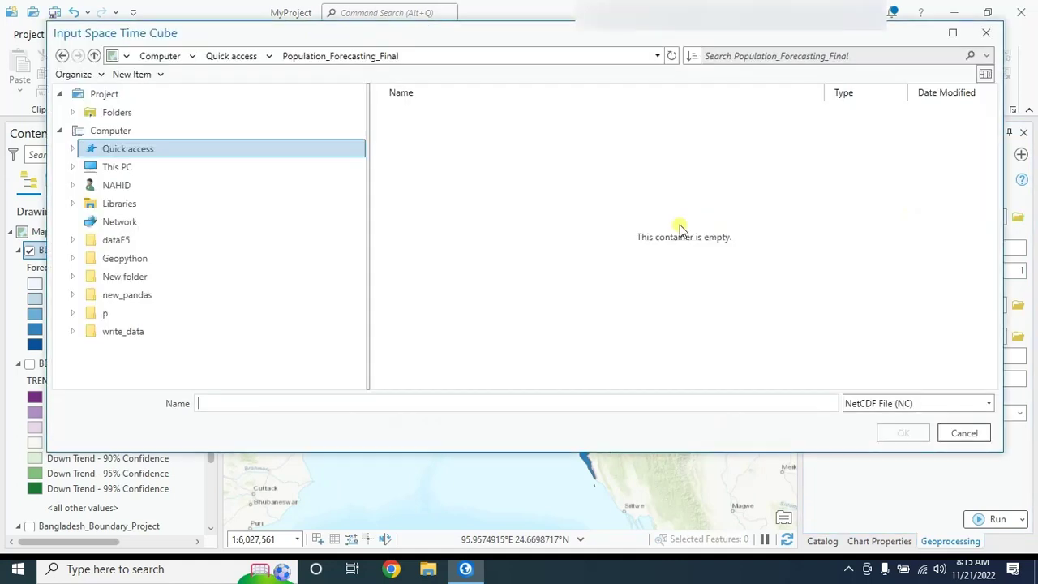
pyautogui.click(432, 168)
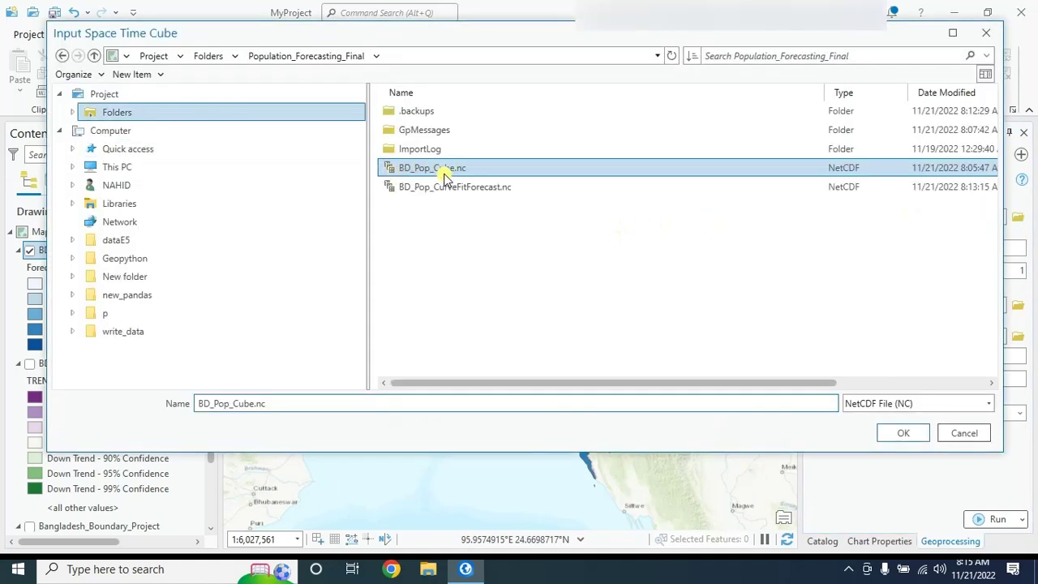
pyautogui.moveTo(492, 40); pyautogui.dragTo(429, 59)
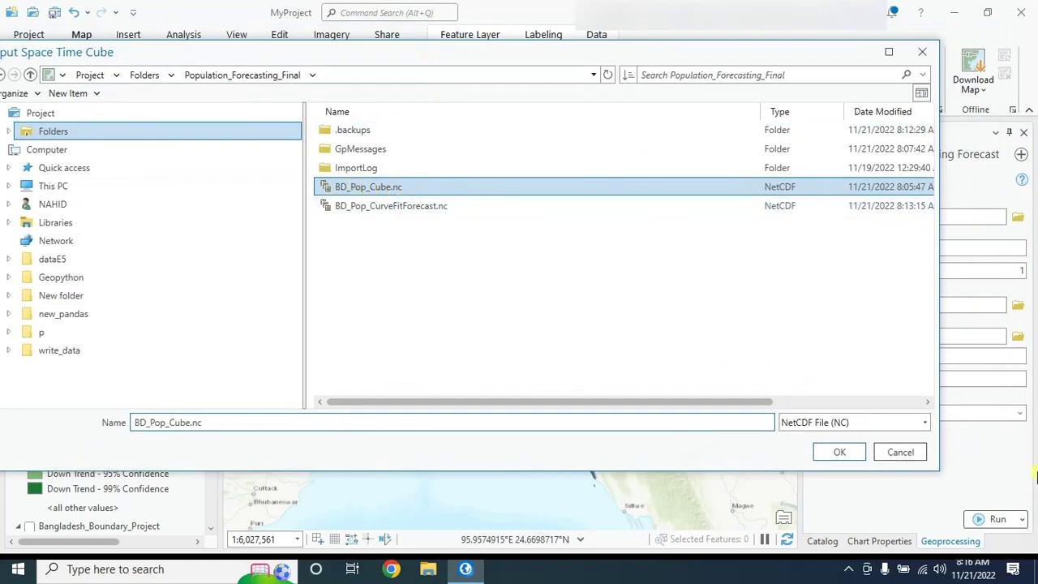
pyautogui.click(839, 452)
# - Set the analysis variable to URBAN_AREA_POPULATION_SUM_ZEROS and the number of time steps to forecast to 10
pyautogui.click(1020, 249)
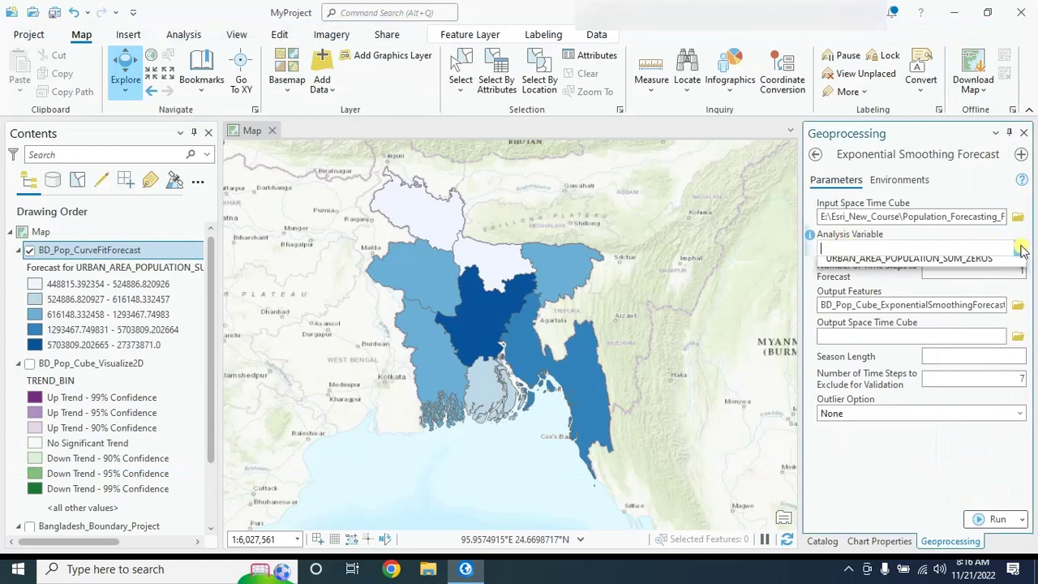
pyautogui.click(921, 262)
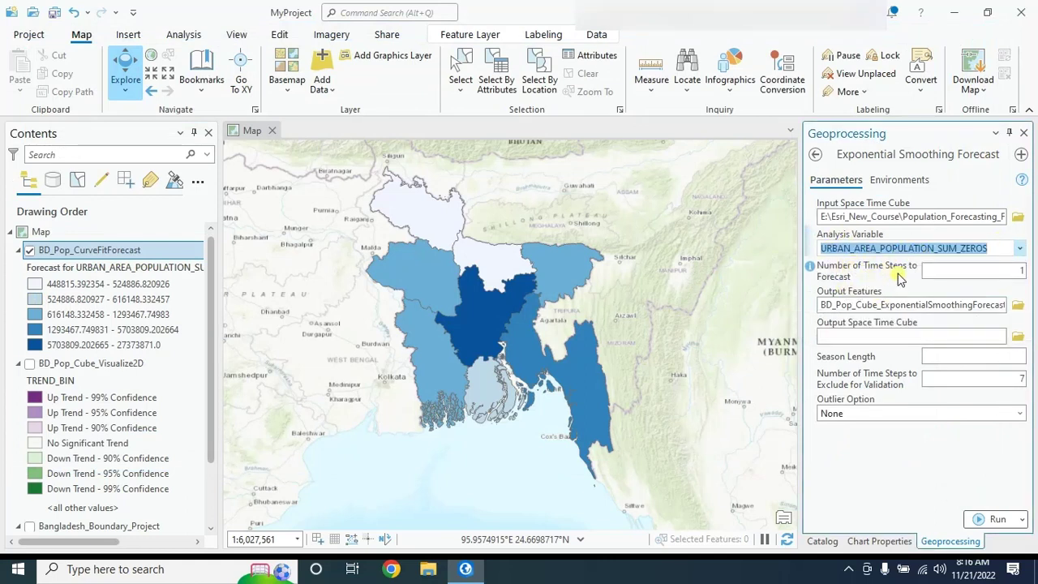
pyautogui.click(1018, 271)
pyautogui.write('0')
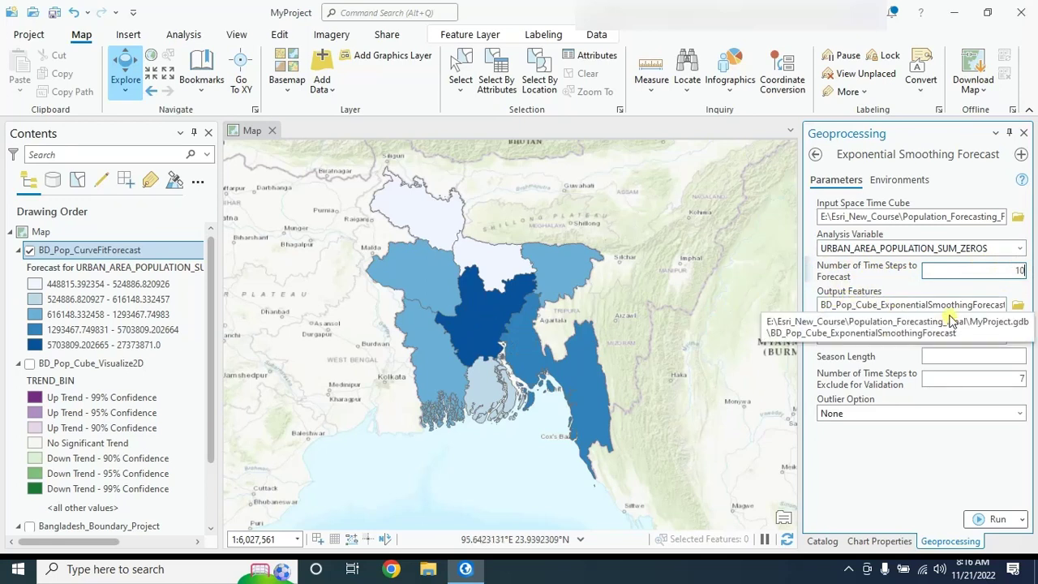
# - Name both the output features and the output space time cube BD_Pop_ExponentialSmoothingForecast
pyautogui.click(874, 305)
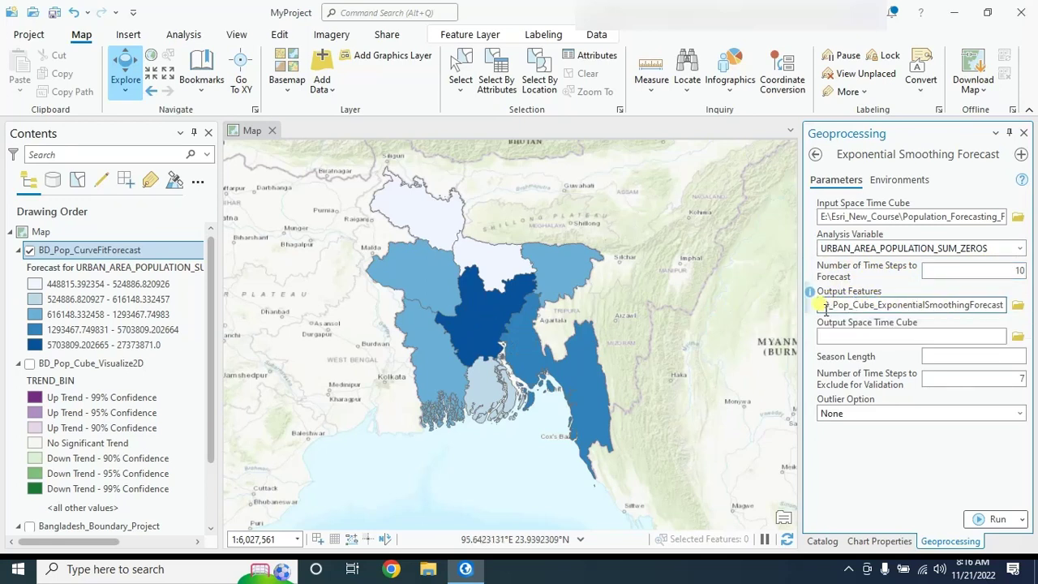
pyautogui.moveTo(1004, 305); pyautogui.dragTo(843, 304)
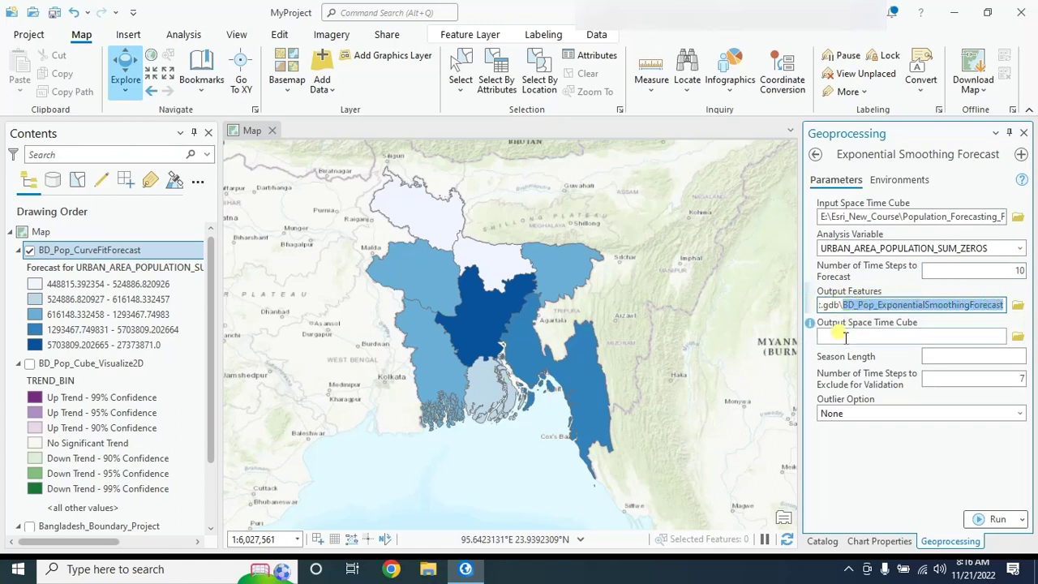
pyautogui.click(843, 335)
pyautogui.write('BD_Pop_ExponentialSmoothingForecast')
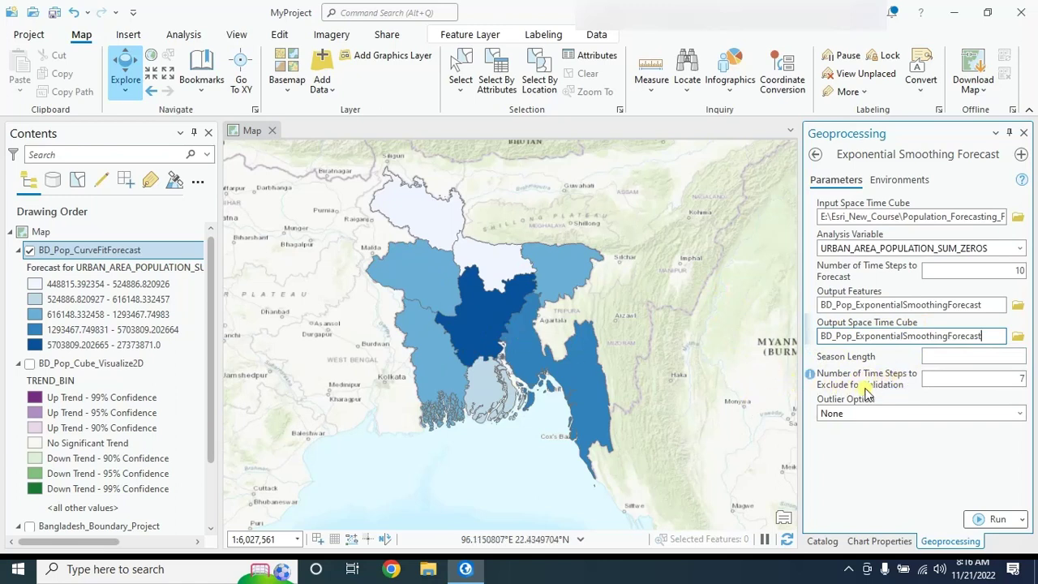
# - Exclude 10 time steps for validation and run the exponential smoothing forecast
pyautogui.click(1020, 377)
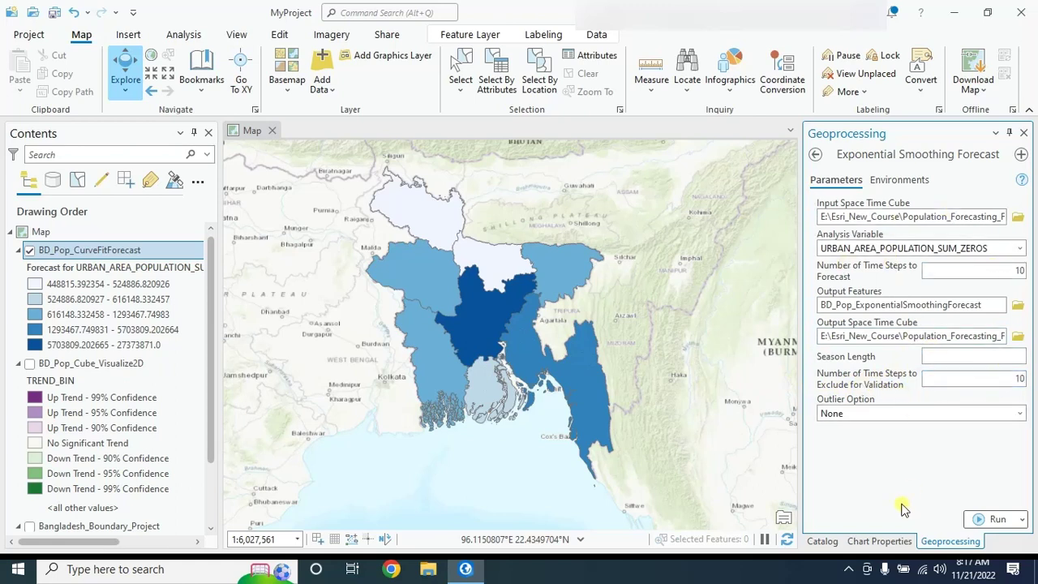
pyautogui.click(986, 519)
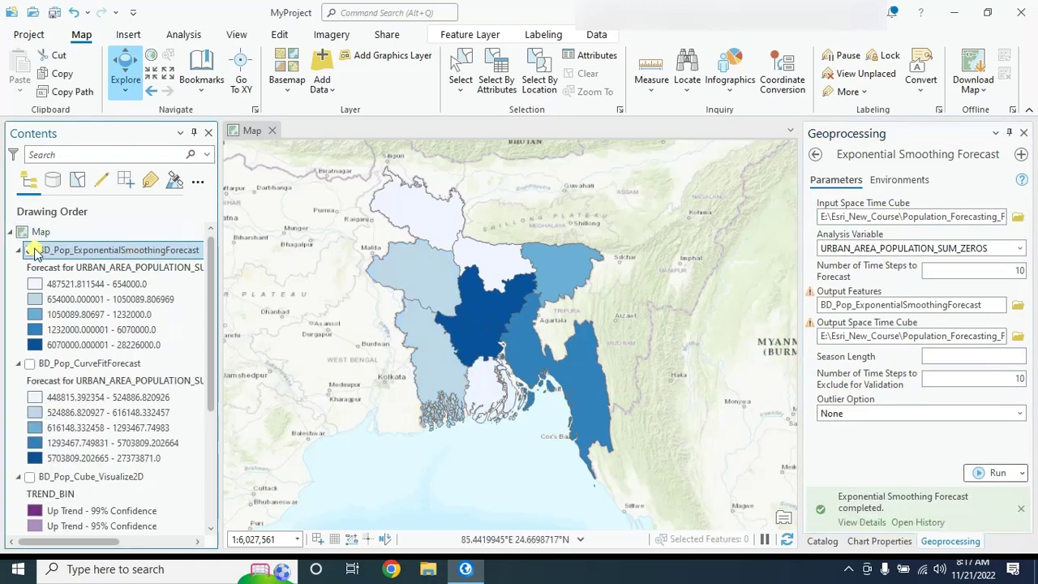
# - Examine the exponential smoothing forecast method and charts for several divisions, including the northwestern and southwestern ones, and close the pop-up
pyautogui.click(436, 280)
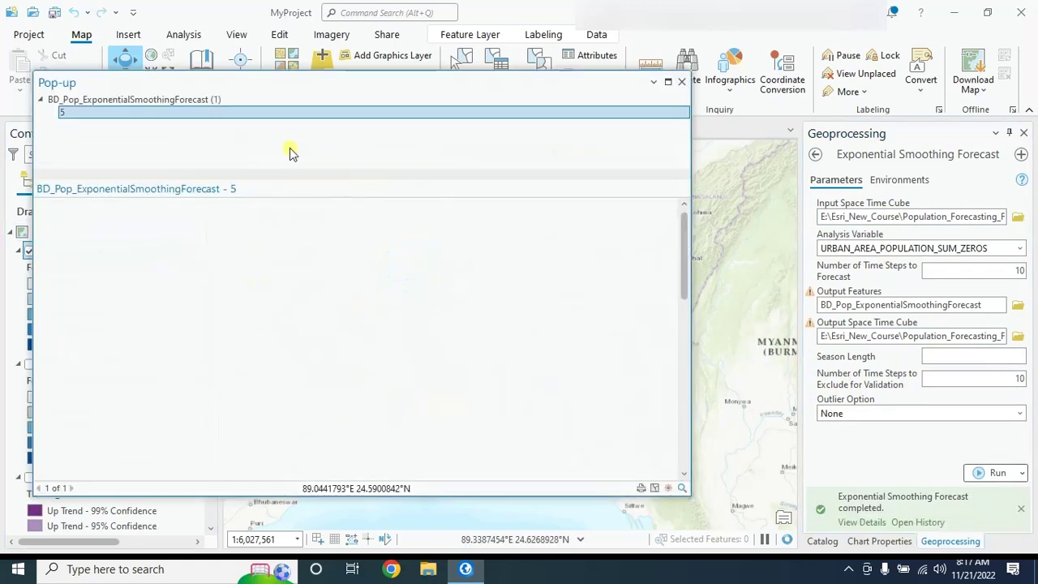
pyautogui.moveTo(303, 91); pyautogui.dragTo(730, 91)
pyautogui.click(461, 260)
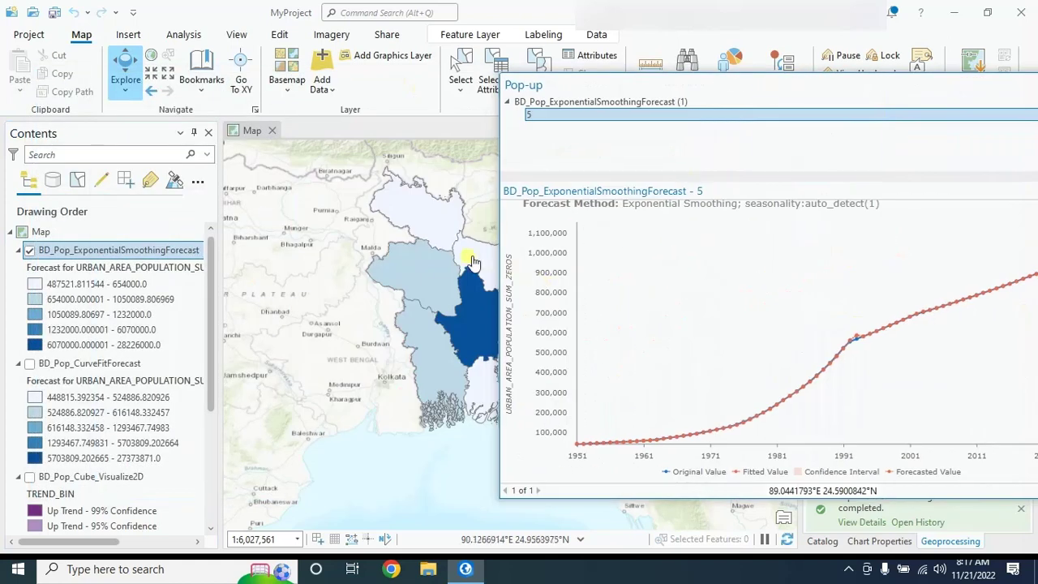
pyautogui.moveTo(660, 88); pyautogui.dragTo(298, 88)
pyautogui.scroll(-3, 851, 410)
pyautogui.moveTo(816, 378)
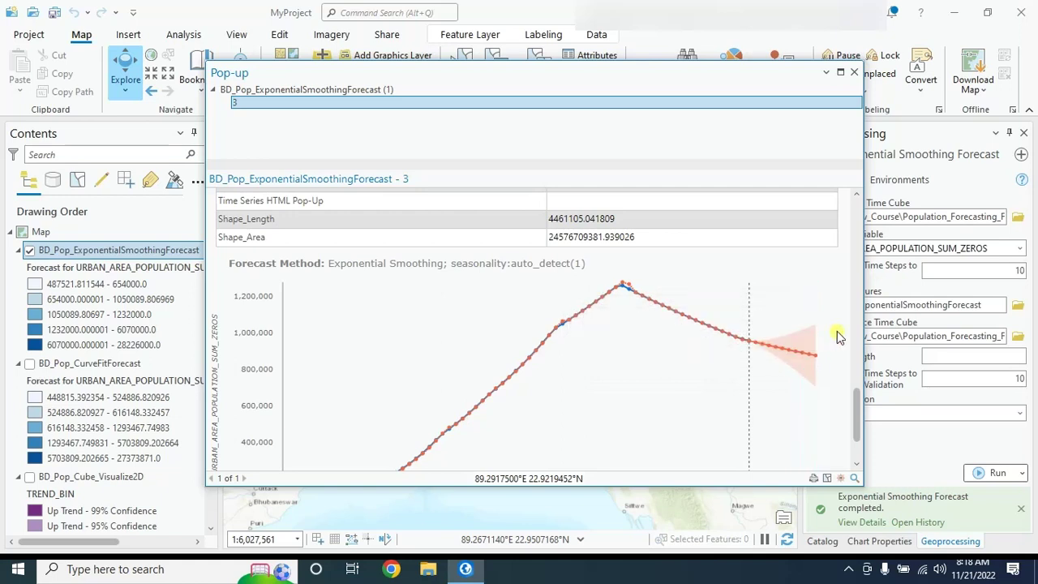
pyautogui.click(854, 72)
# - Open the Forest-based Forecast tool and choose BD_Pop_Cube.nc from the Population_Forecasting_Final folder as its input space time cube
pyautogui.click(815, 154)
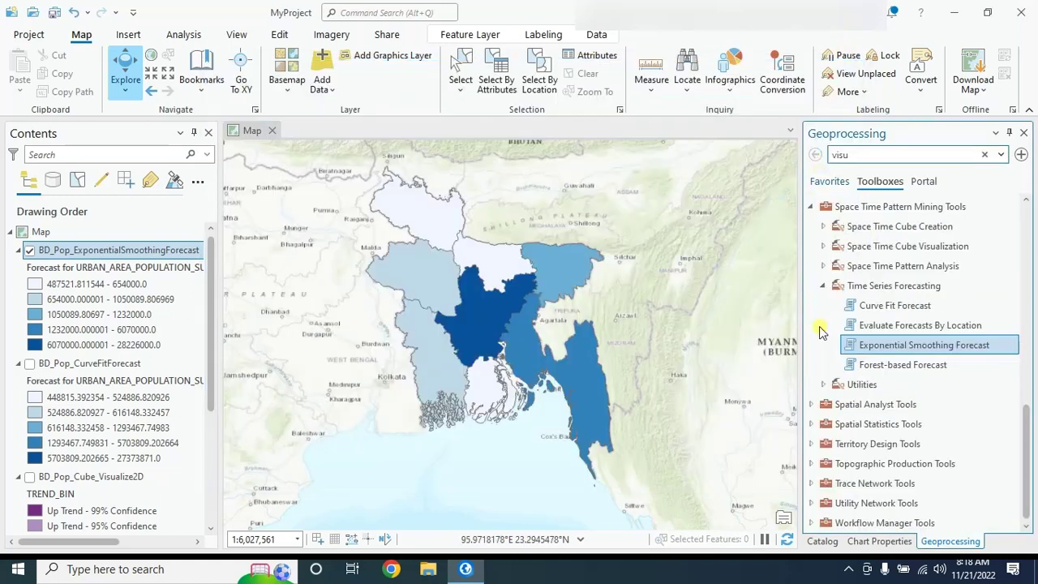
pyautogui.doubleClick(915, 366)
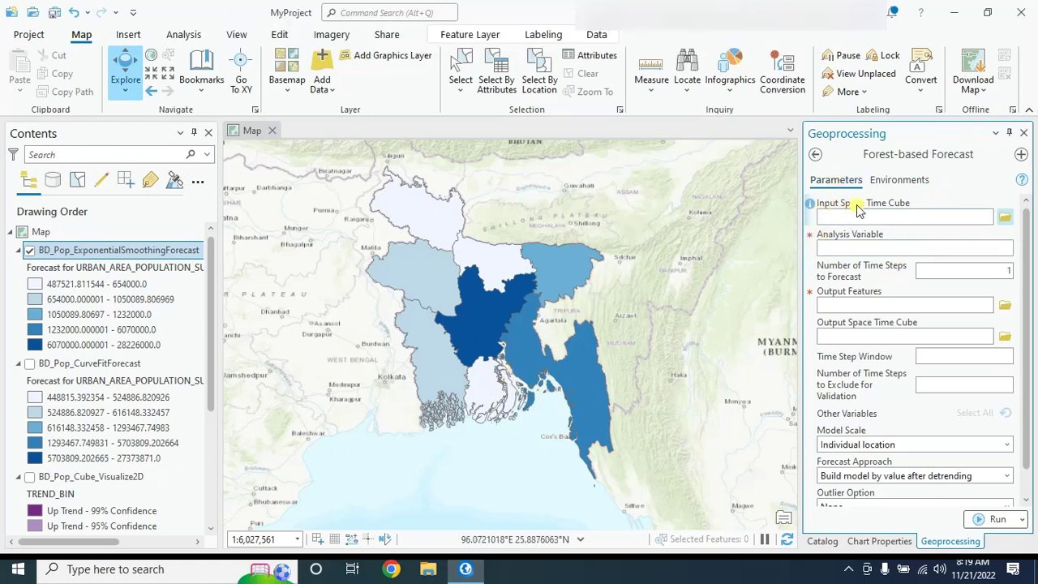
pyautogui.click(1005, 218)
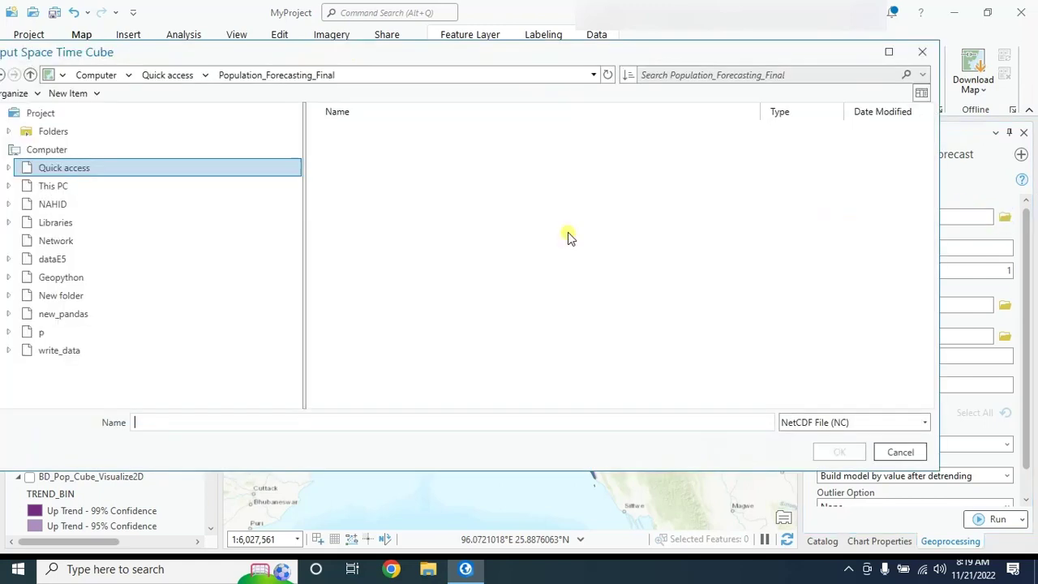
pyautogui.click(48, 132)
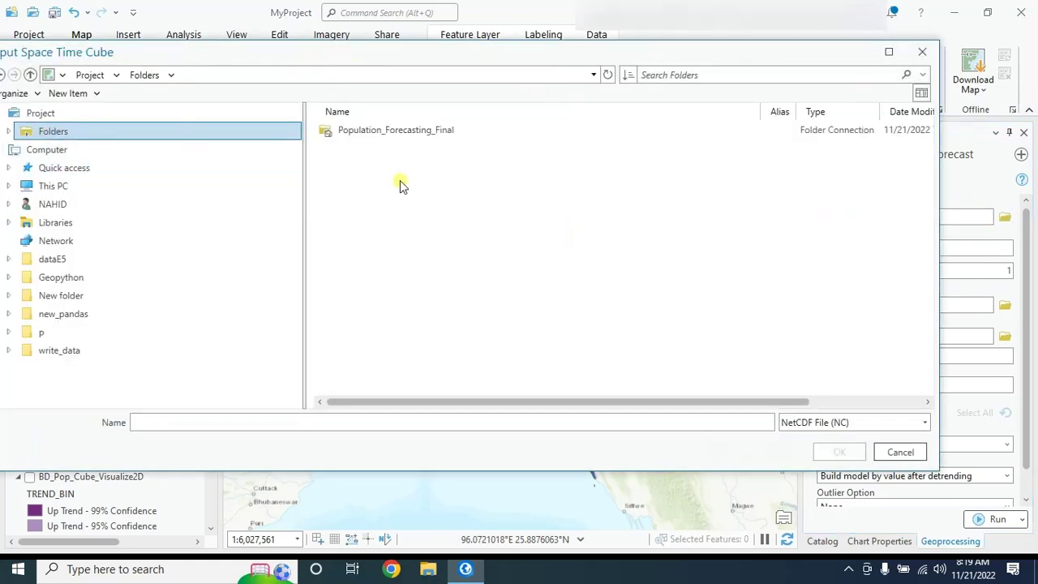
pyautogui.doubleClick(371, 131)
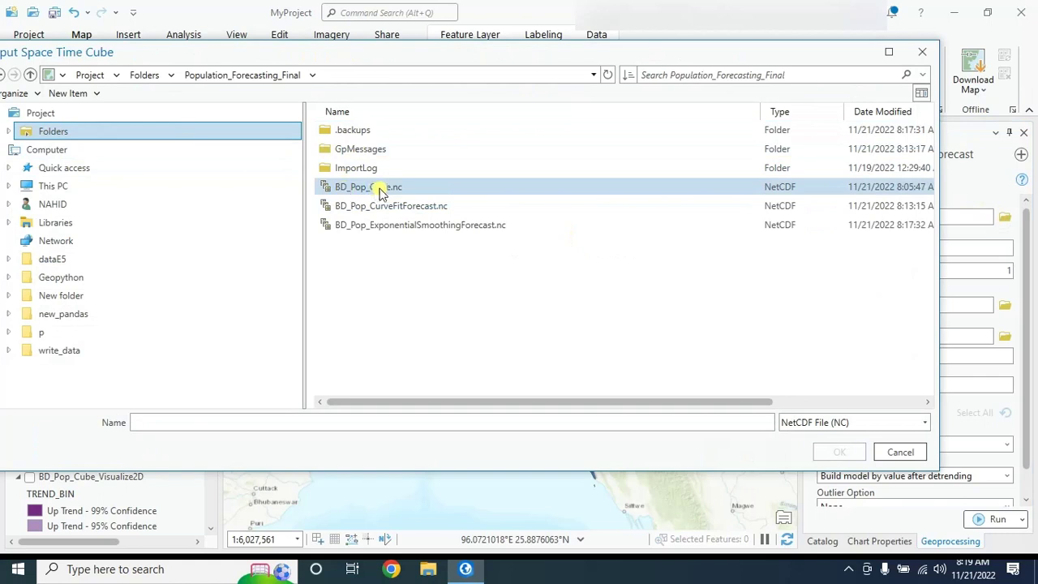
pyautogui.click(374, 187)
pyautogui.click(838, 452)
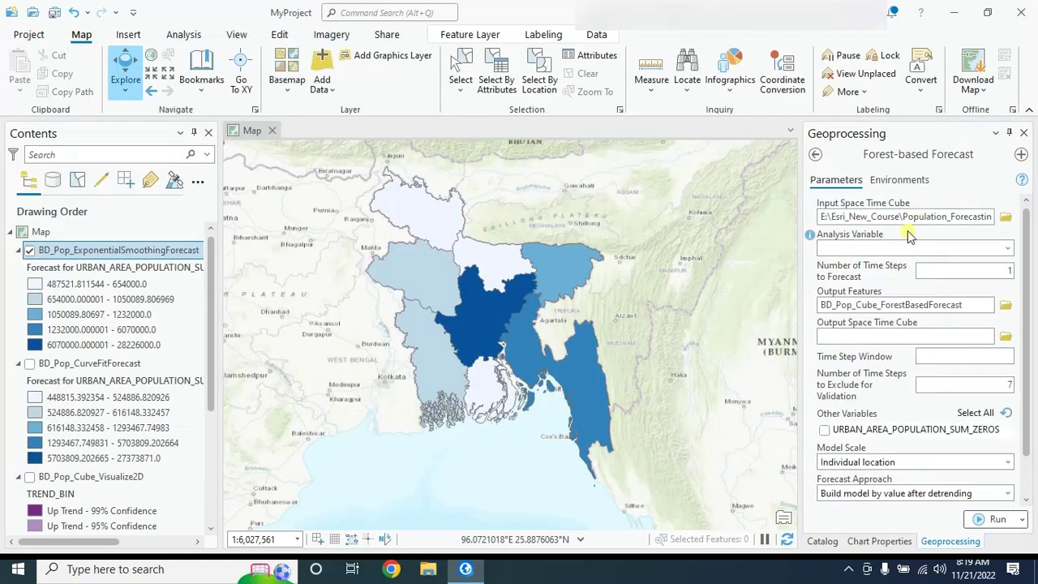
# - Set the forest-based forecast's analysis variable to URBAN_AREA_POPULATION_SUM_ZEROS and its number of time steps to forecast to 10
pyautogui.click(1008, 248)
pyautogui.click(835, 264)
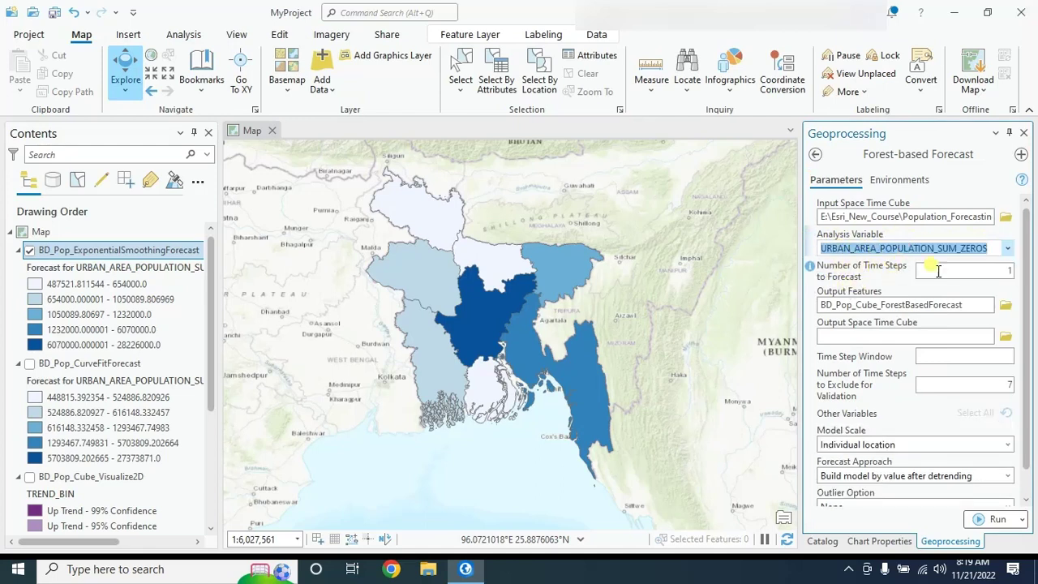
pyautogui.click(1006, 273)
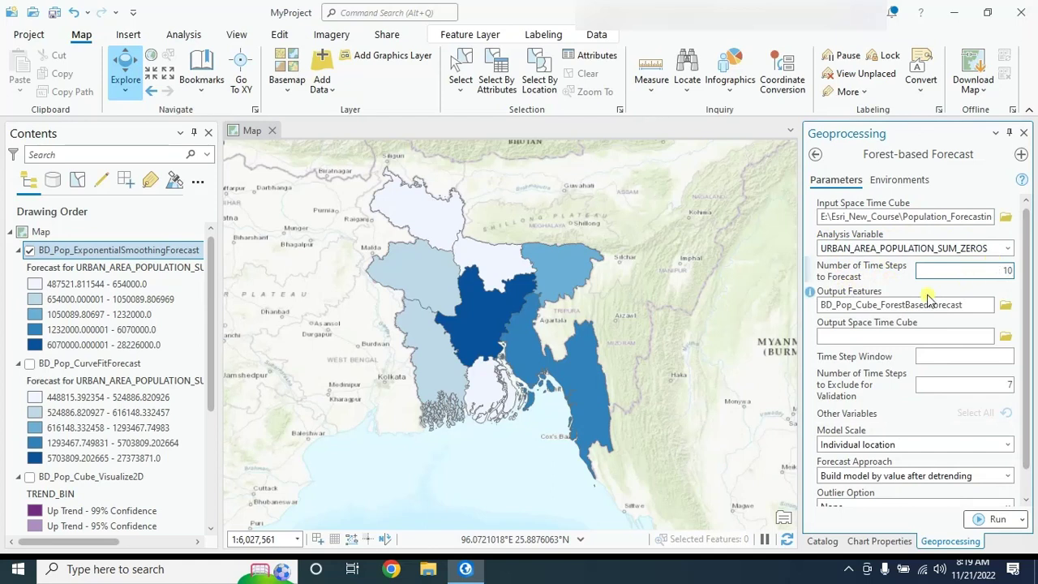
# - Name both the output features and the output space time cube BD_Pop_ForestBasedForecast
pyautogui.click(853, 301)
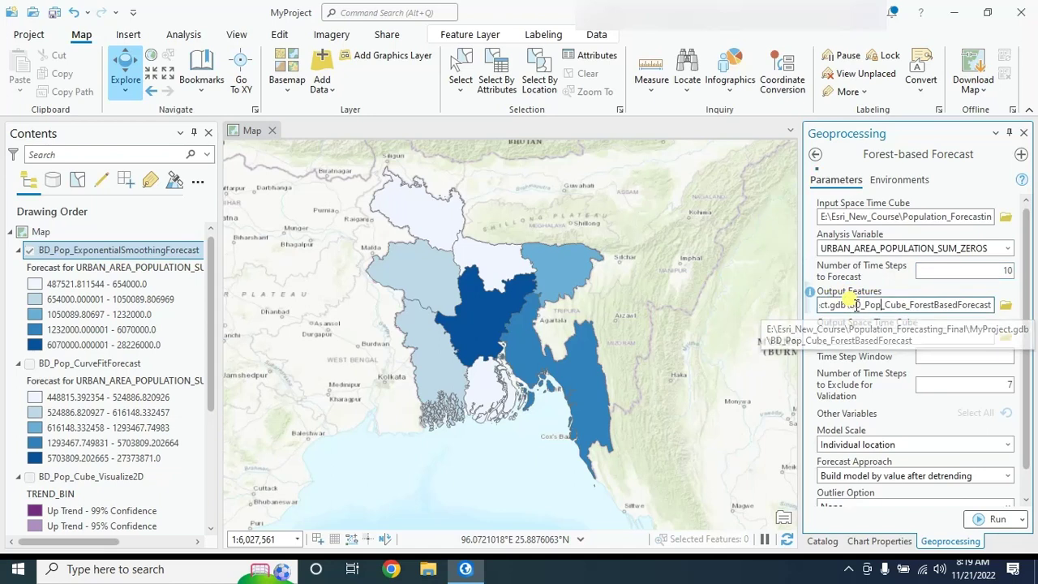
pyautogui.moveTo(881, 304); pyautogui.dragTo(904, 305)
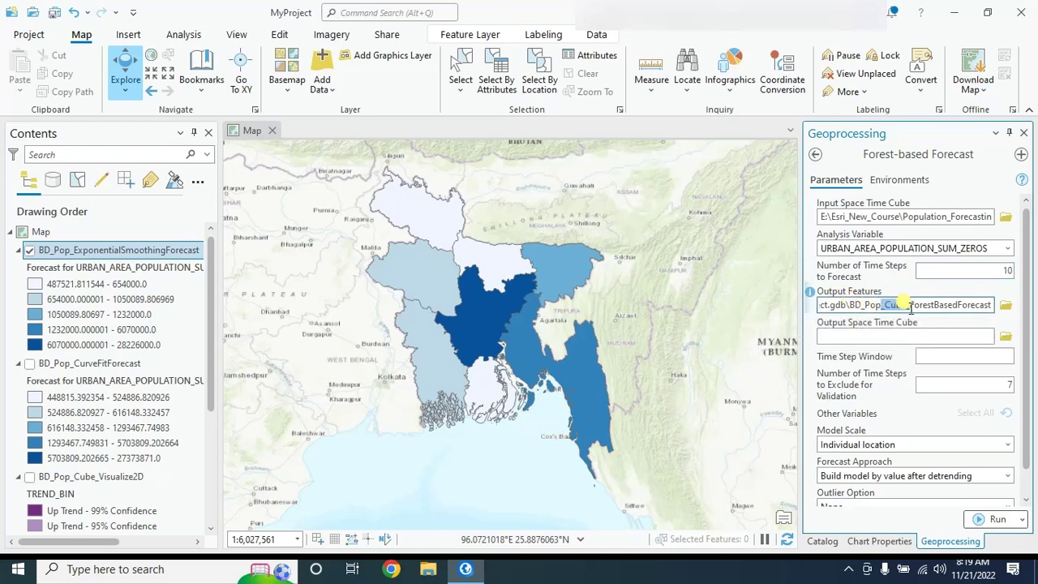
pyautogui.press('BackSpace')
pyautogui.click(864, 336)
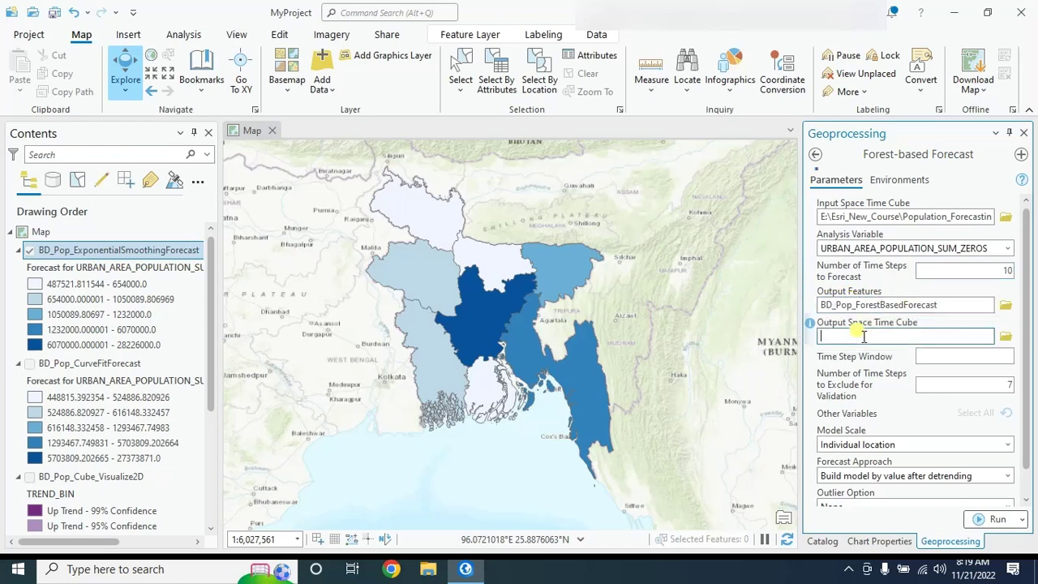
pyautogui.write('BD_Pop_ForestBasedForecast')
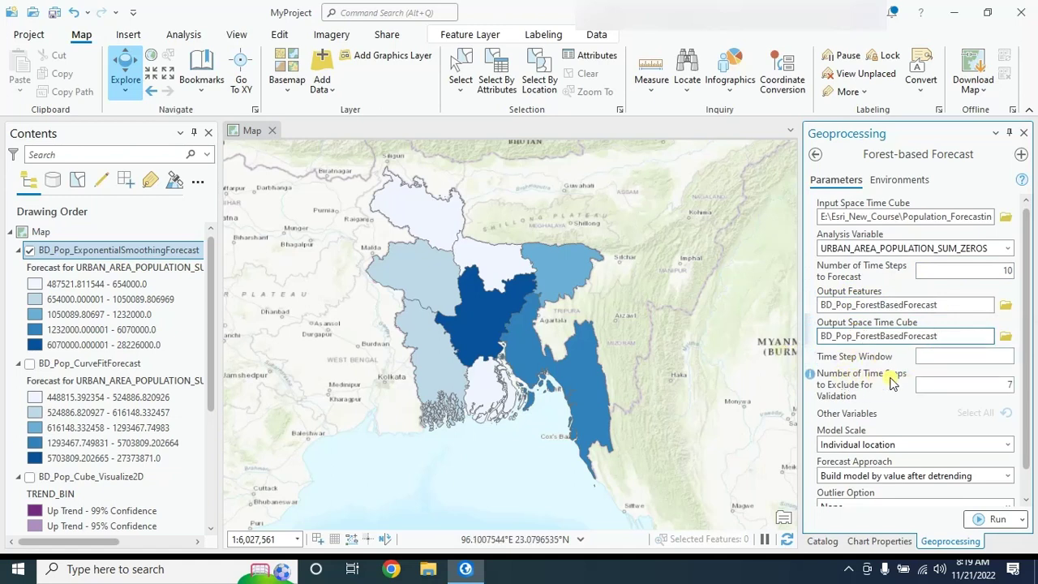
# - Run the forest-based forecast with 10 time steps excluded for validation and inspect the result for the northwestern division beside the dark central one
pyautogui.click(996, 383)
pyautogui.moveTo(996, 383); pyautogui.dragTo(1011, 370)
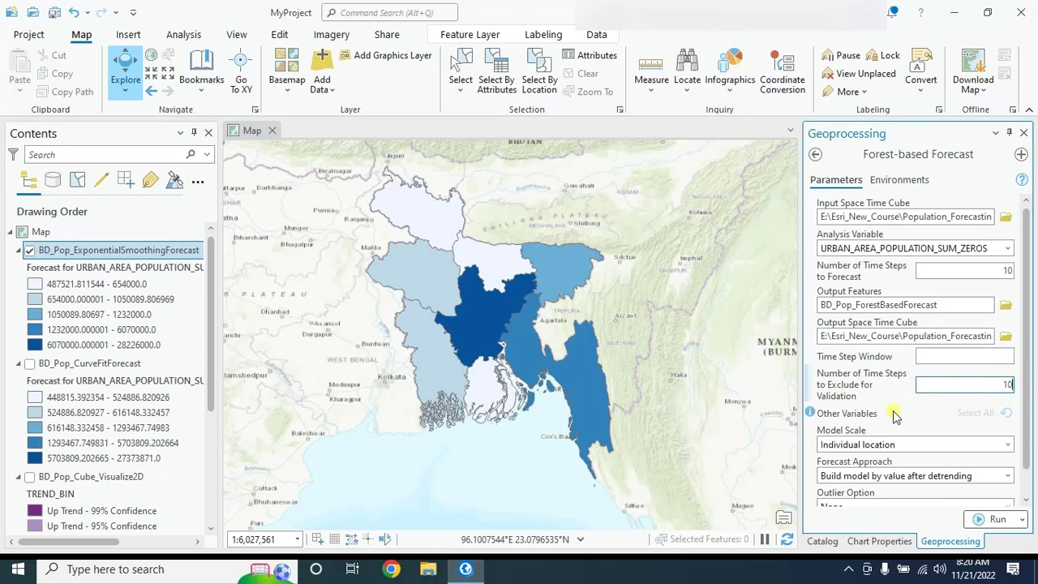
pyautogui.scroll(-1, 894, 415)
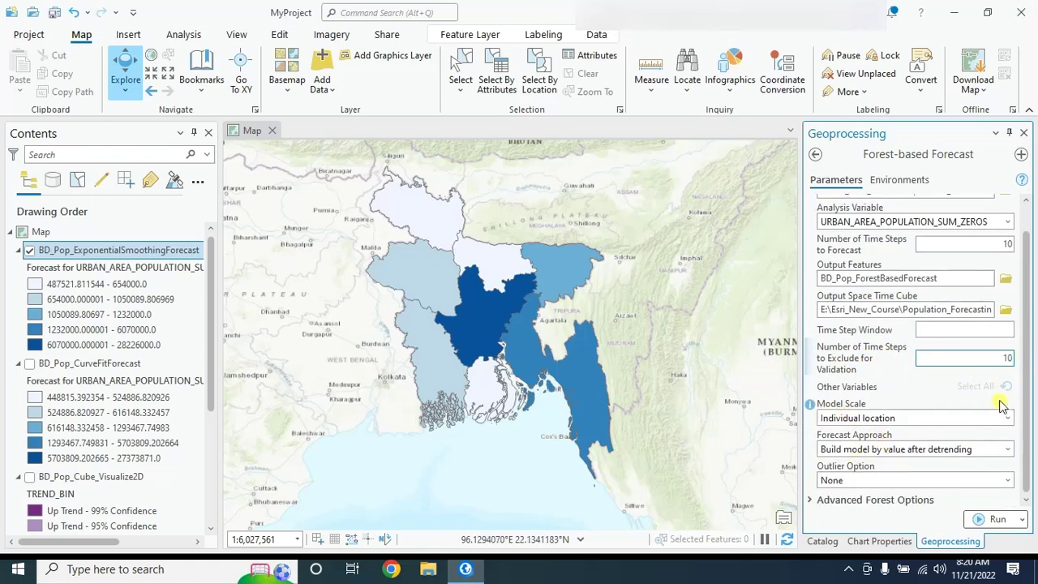
pyautogui.scroll(1, 1027, 385)
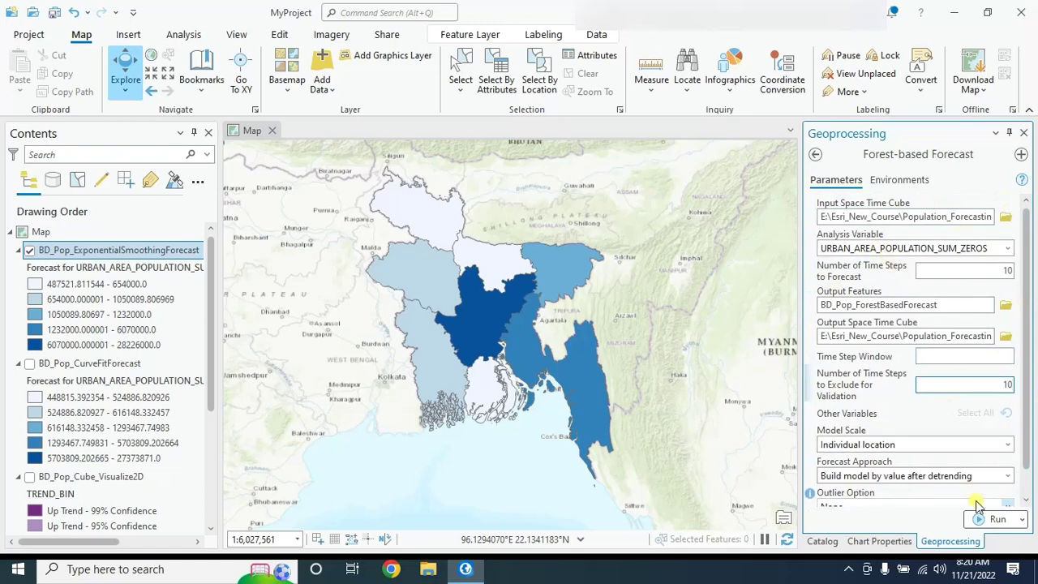
pyautogui.click(979, 526)
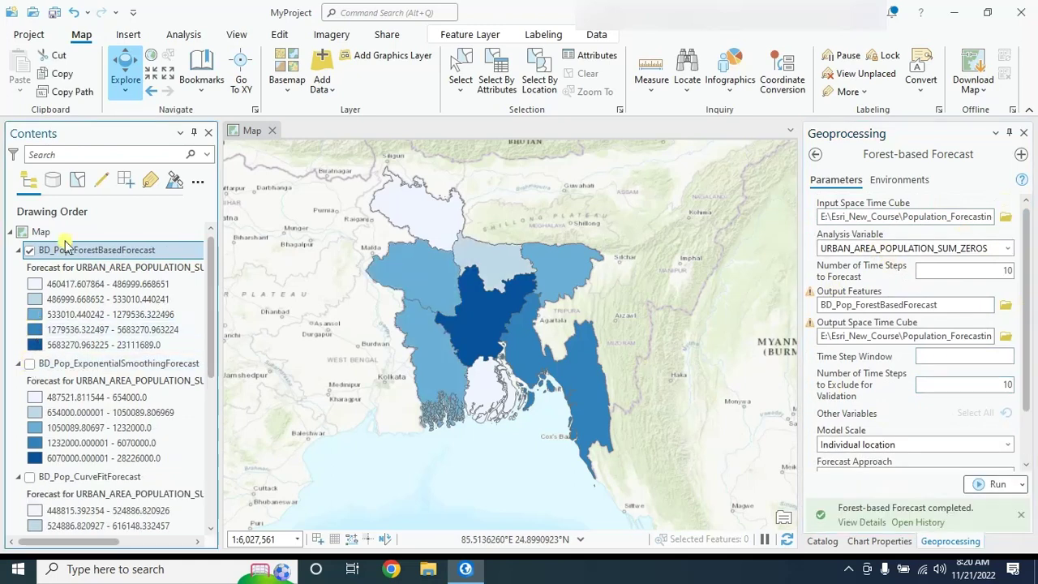
pyautogui.click(427, 292)
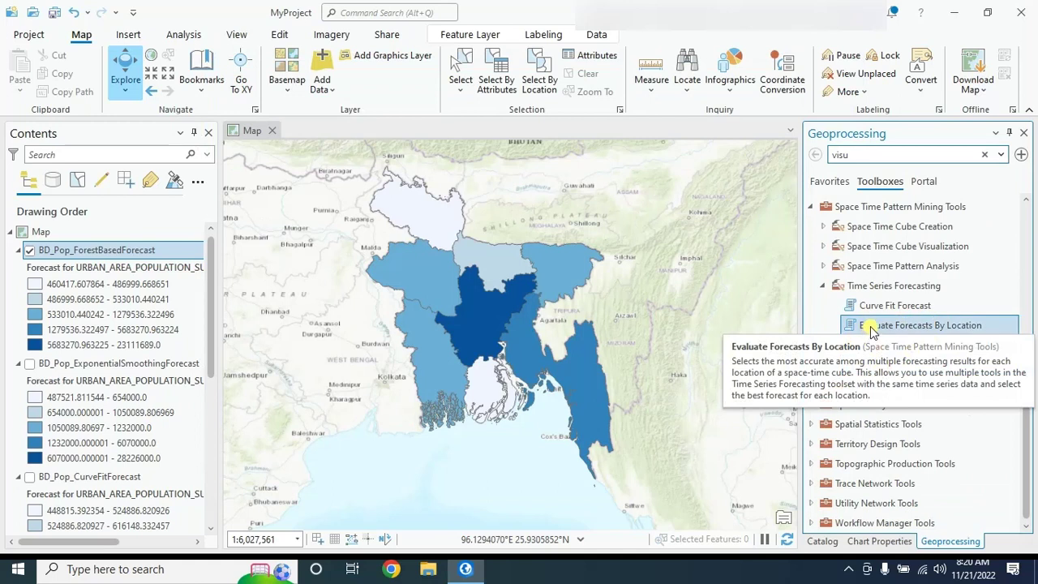
# - Open the Evaluate Forecasts By Location tool and add the curve fit, exponential smoothing and forest-based forecast cubes as inputs
pyautogui.doubleClick(943, 332)
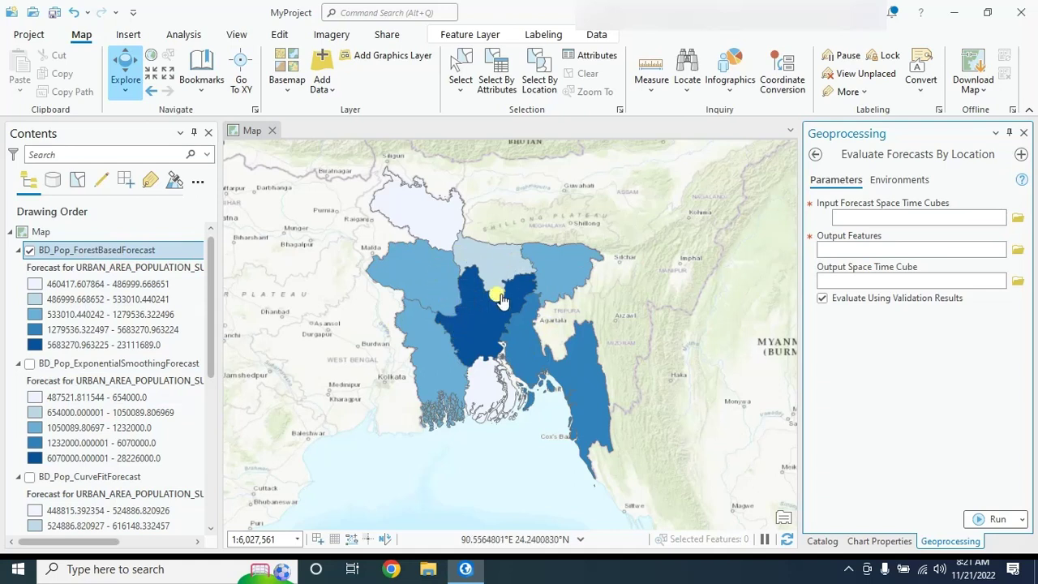
pyautogui.click(1018, 219)
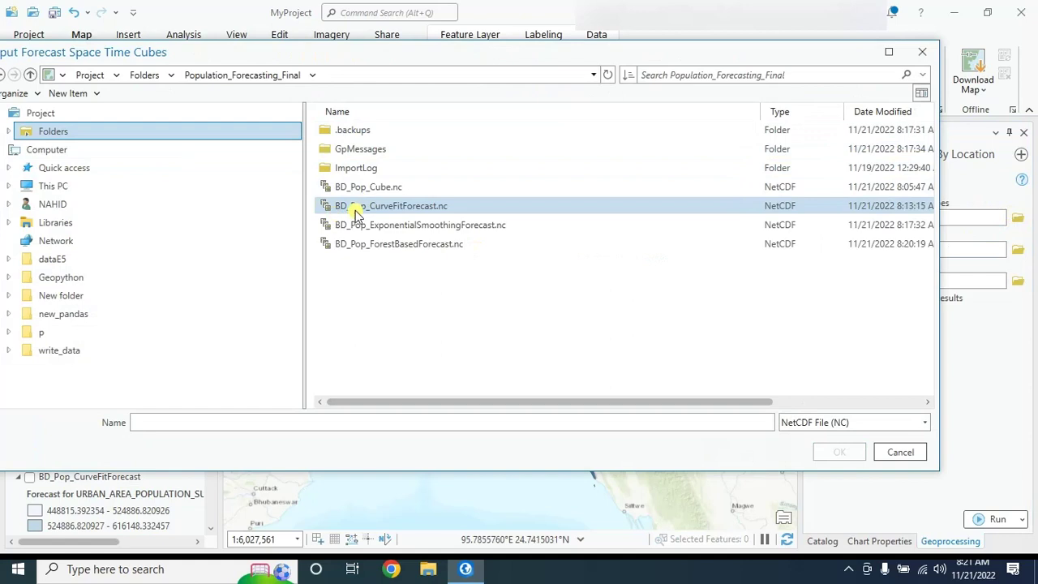
pyautogui.click(373, 208)
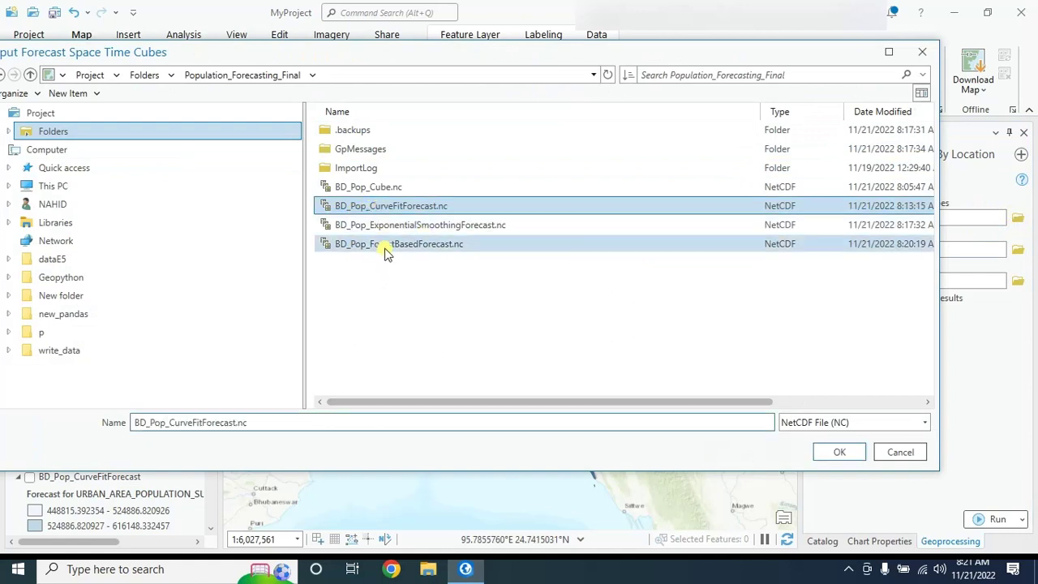
pyautogui.keyDown('shift'); pyautogui.click(391, 243); pyautogui.keyUp('shift')
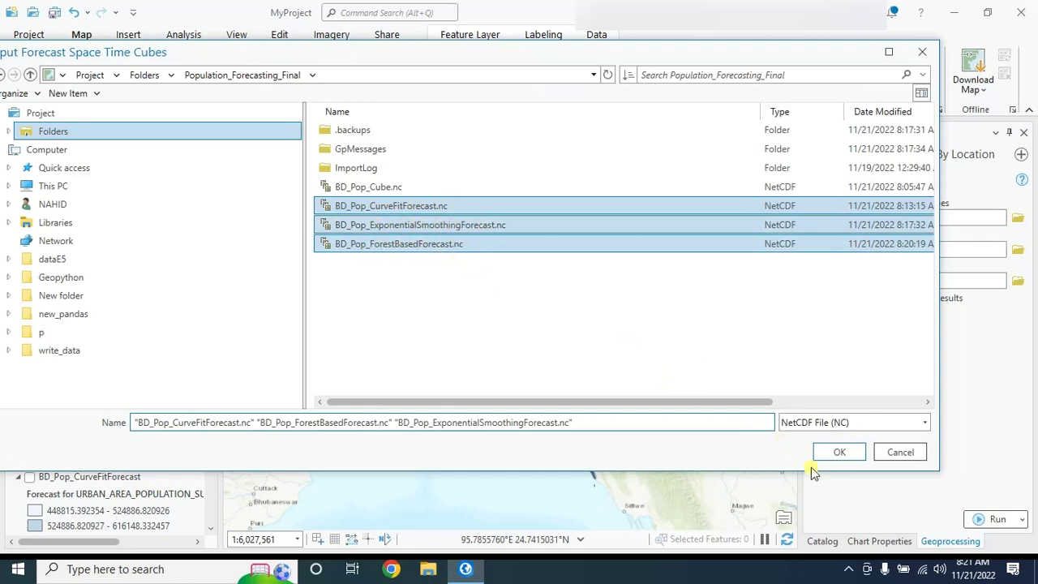
pyautogui.click(835, 452)
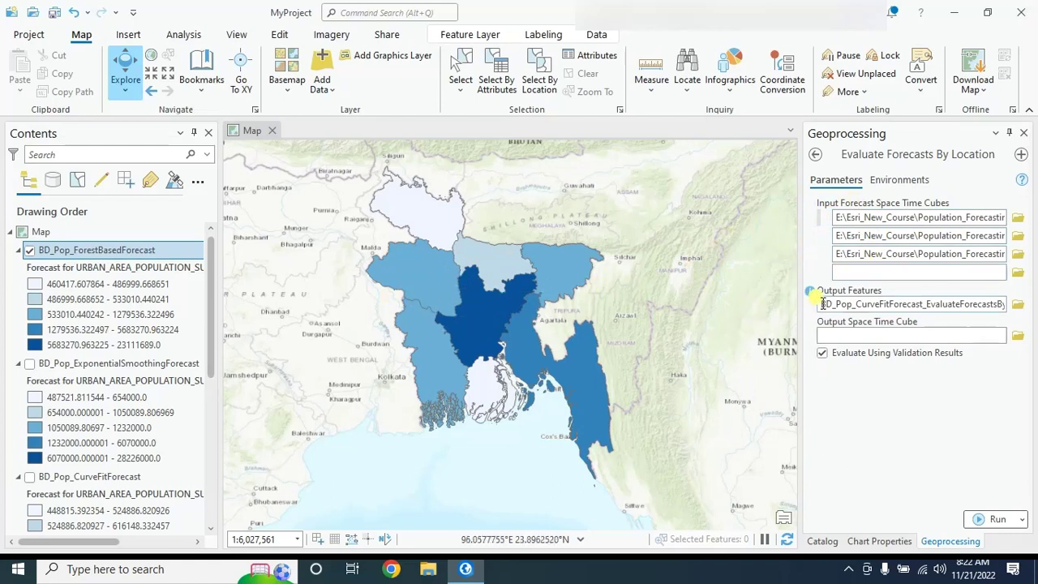
# - Name both the output features and the output space time cube BD_Pop_EvaluateForecasts, keeping Evaluate Using Validation Results enabled
pyautogui.click(848, 304)
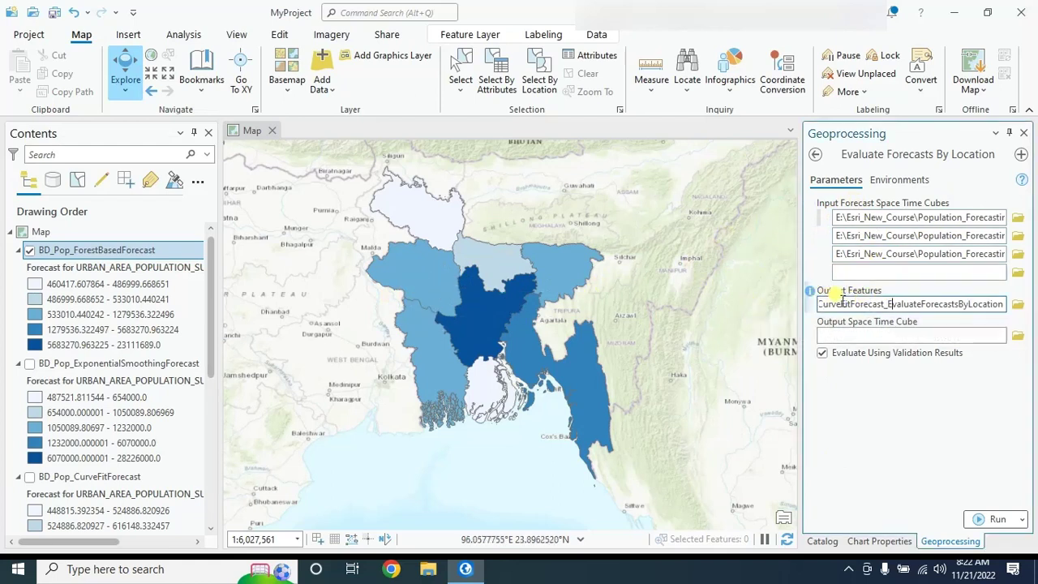
pyautogui.press('BackSpace')
pyautogui.press('BackSpace')
pyautogui.press('BackSpace')
pyautogui.press('BackSpace')
pyautogui.press('BackSpace')
pyautogui.press('BackSpace')
pyautogui.press('BackSpace')
pyautogui.press('BackSpace')
pyautogui.press('BackSpace')
pyautogui.press('BackSpace')
pyautogui.press('BackSpace')
pyautogui.press('BackSpace')
pyautogui.press('BackSpace')
pyautogui.press('BackSpace')
pyautogui.press('BackSpace')
pyautogui.press('BackSpace')
pyautogui.press('BackSpace')
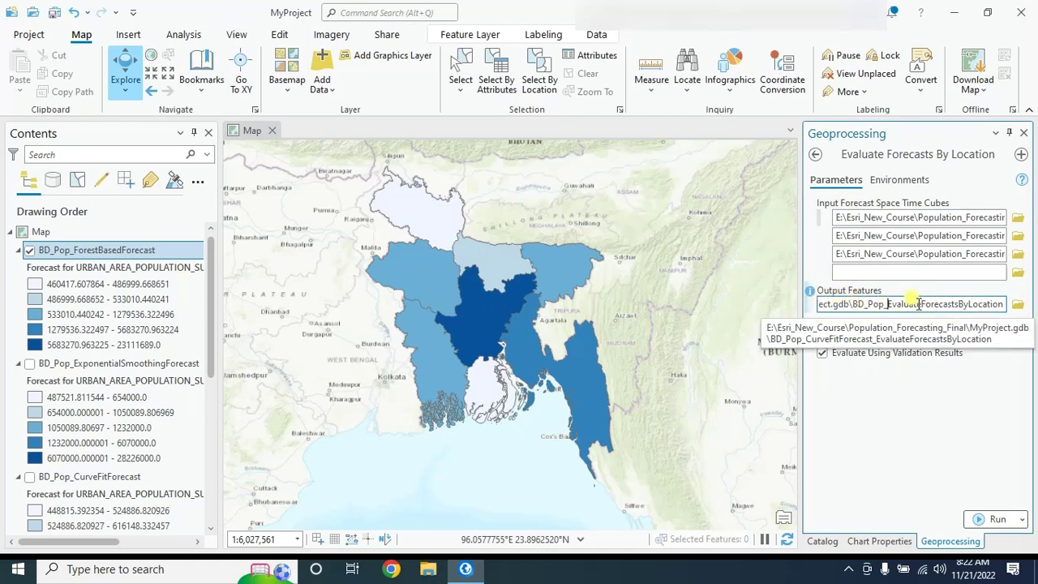
pyautogui.moveTo(899, 304); pyautogui.dragTo(1021, 308)
pyautogui.hotkey('ctrl', 'c')
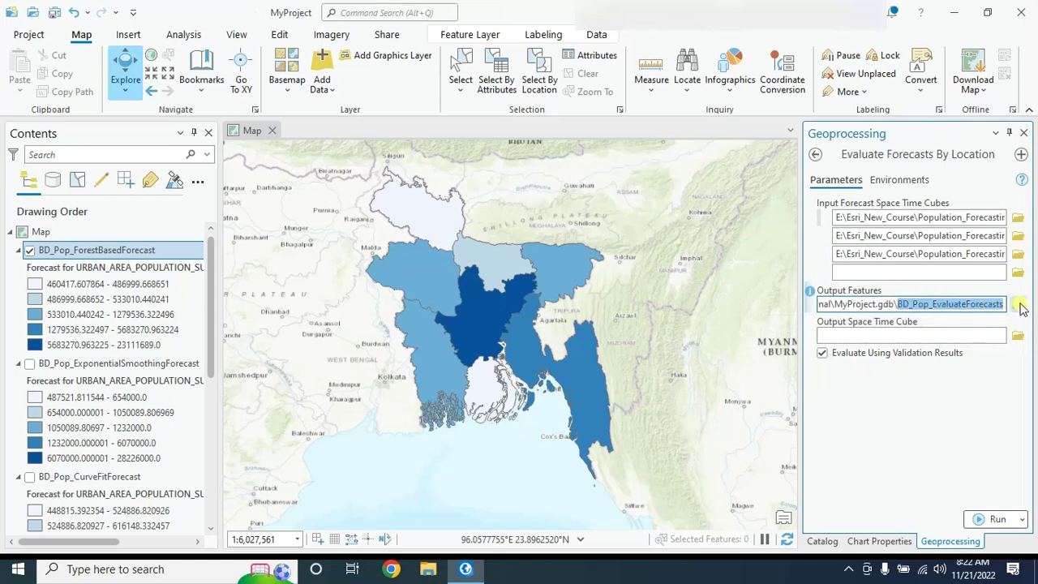
pyautogui.click(843, 334)
pyautogui.hotkey('ctrl', 'v')
pyautogui.click(873, 394)
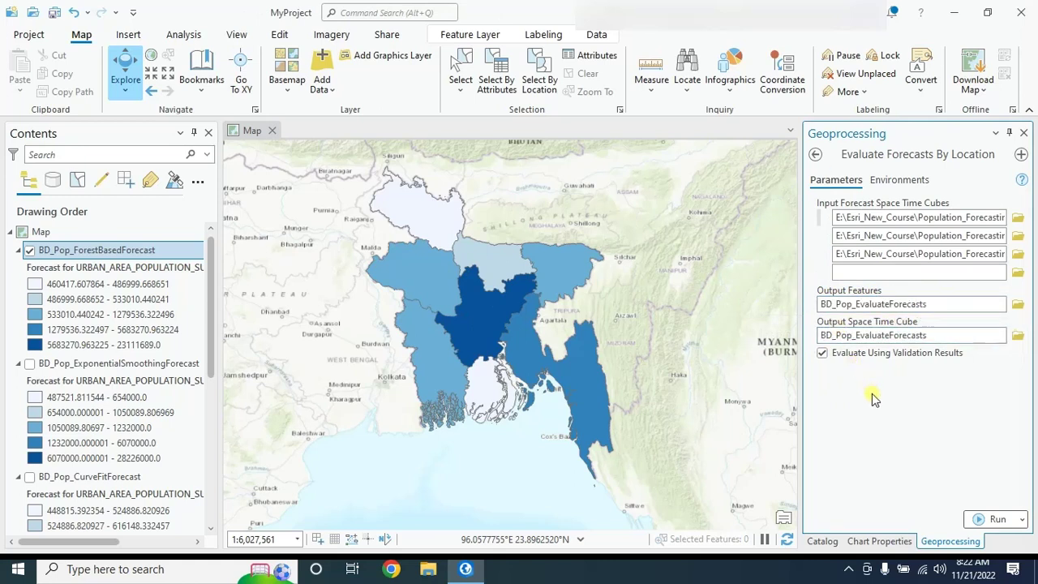
pyautogui.click(824, 354)
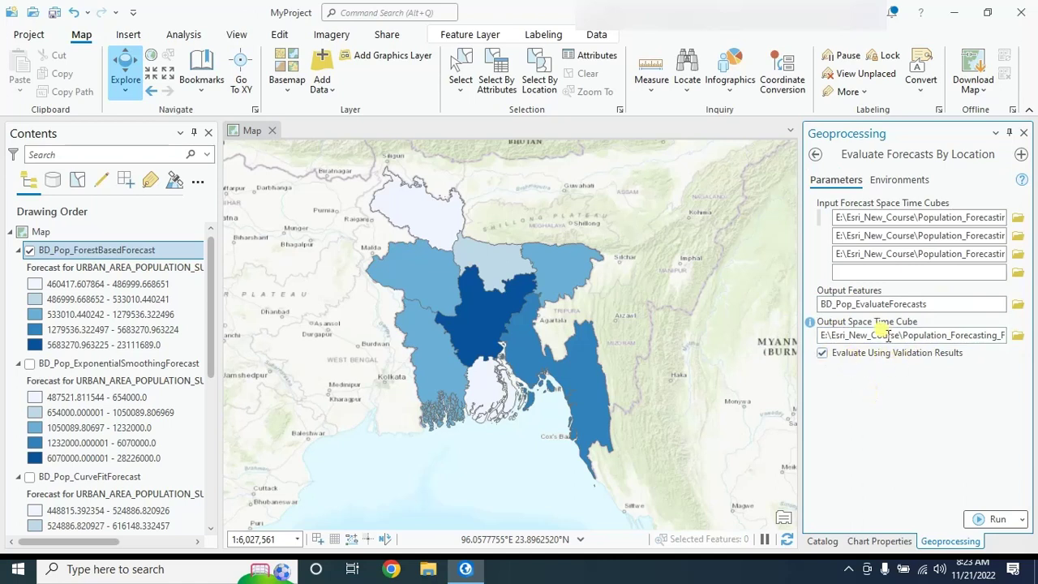
# - Read the help for Evaluate Using Validation Results, comparing selection by smallest Validation RMSE with selection by smallest Forecast RMSE
pyautogui.moveTo(812, 354)
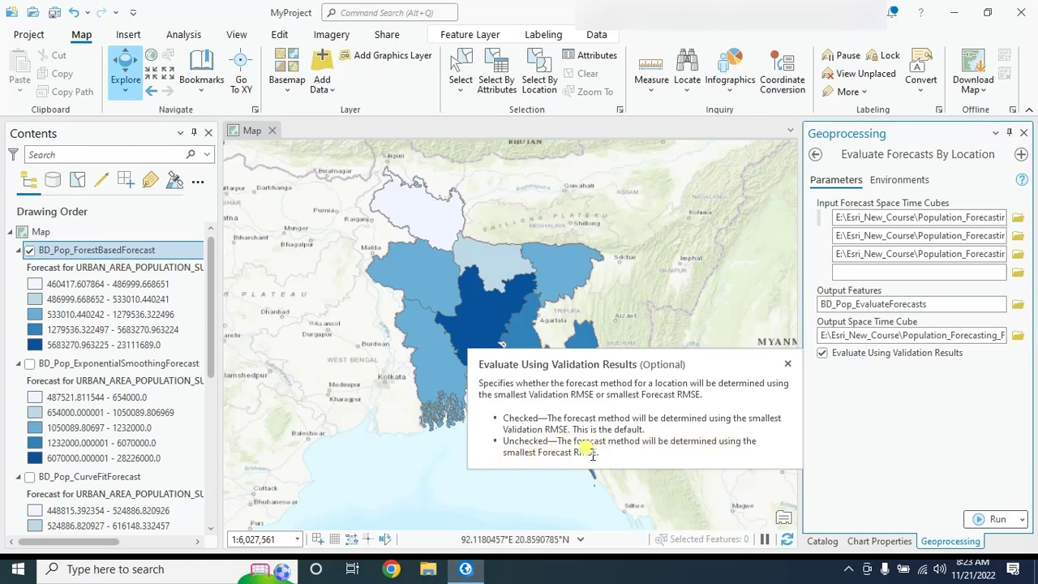
pyautogui.moveTo(502, 429); pyautogui.dragTo(567, 431)
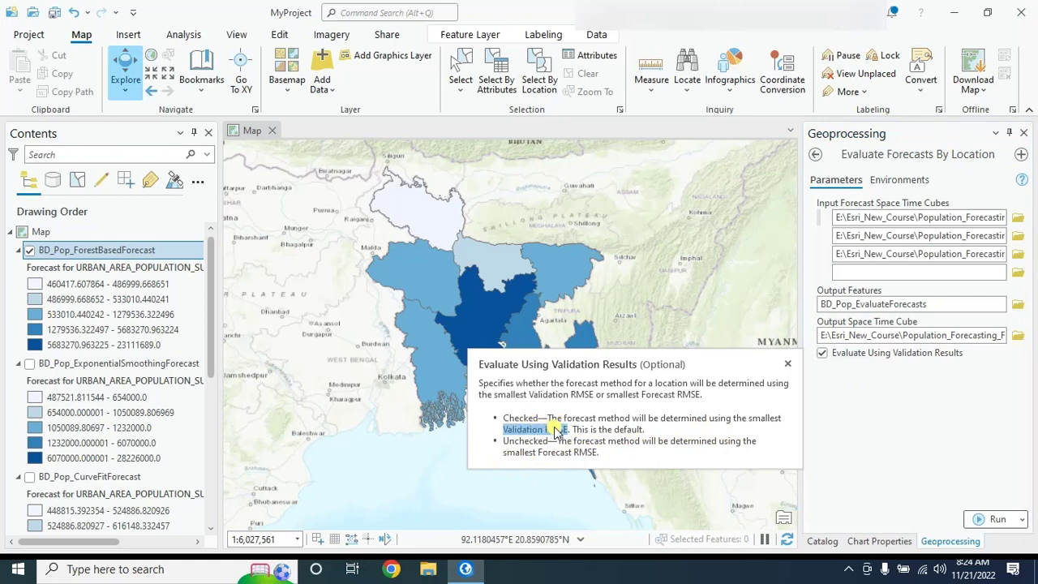
pyautogui.moveTo(536, 453); pyautogui.dragTo(601, 452)
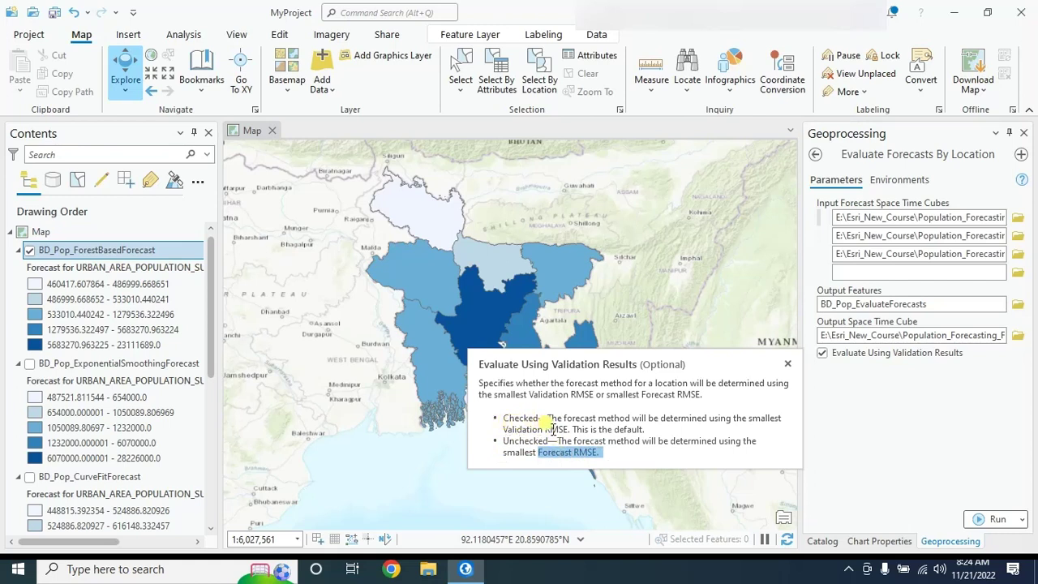
pyautogui.moveTo(504, 428); pyautogui.dragTo(571, 428)
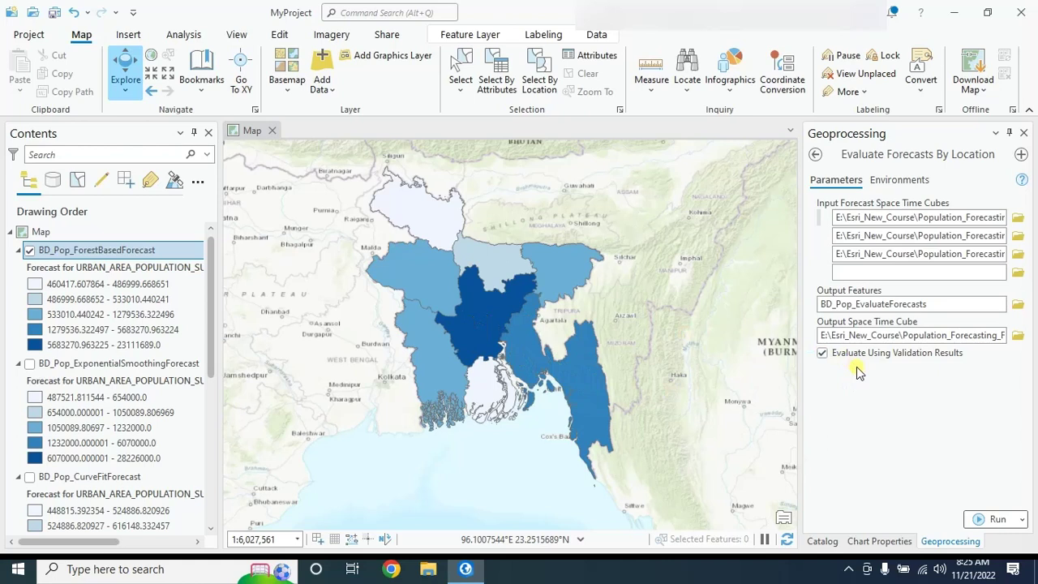
# - Run Evaluate Forecasts By Location on the three forecast cubes with Evaluate Using Validation Results enabled
pyautogui.click(822, 355)
pyautogui.click(824, 354)
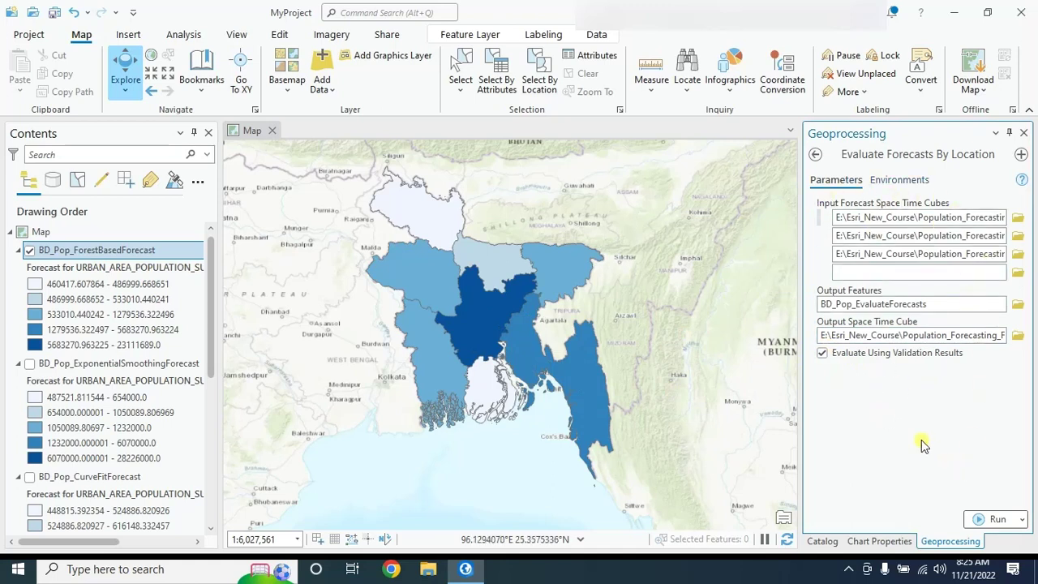
pyautogui.click(994, 519)
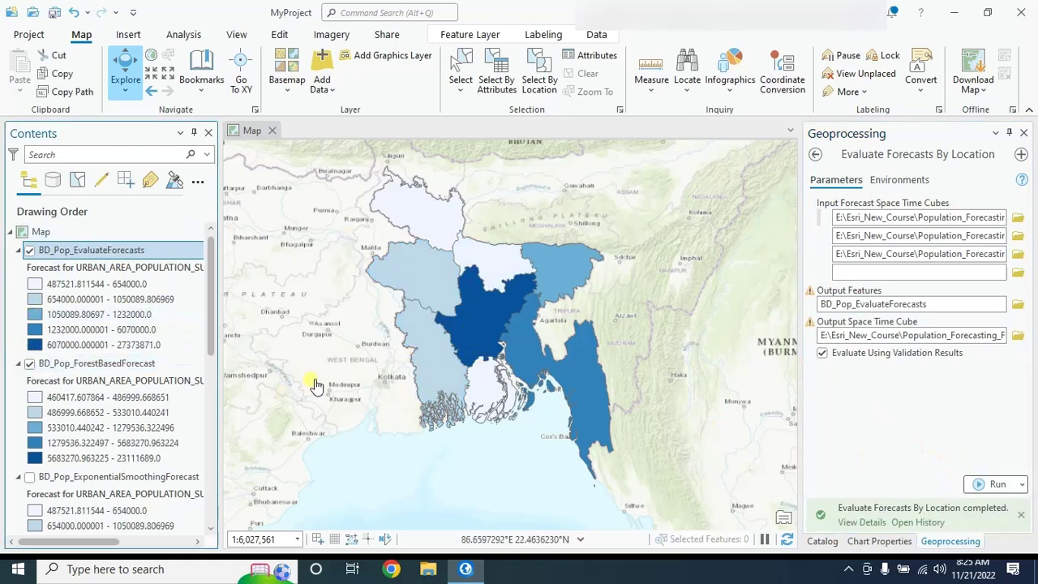
# - Inspect the evaluated forecast chart of the southwestern division, comparing the forecast methods from 2021 to 2030
pyautogui.click(432, 364)
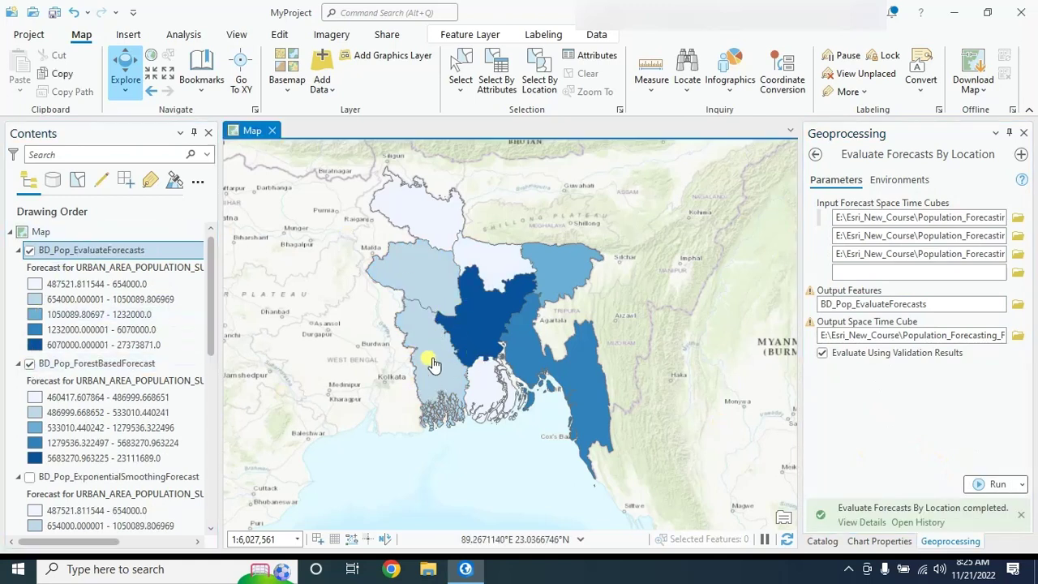
pyautogui.moveTo(461, 80); pyautogui.dragTo(757, 69)
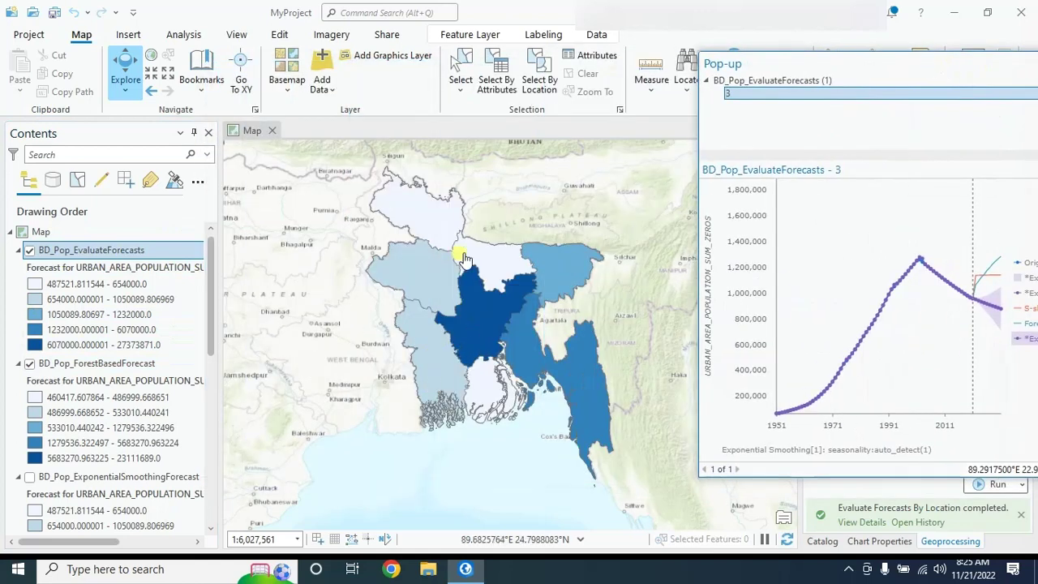
pyautogui.moveTo(856, 73); pyautogui.dragTo(418, 93)
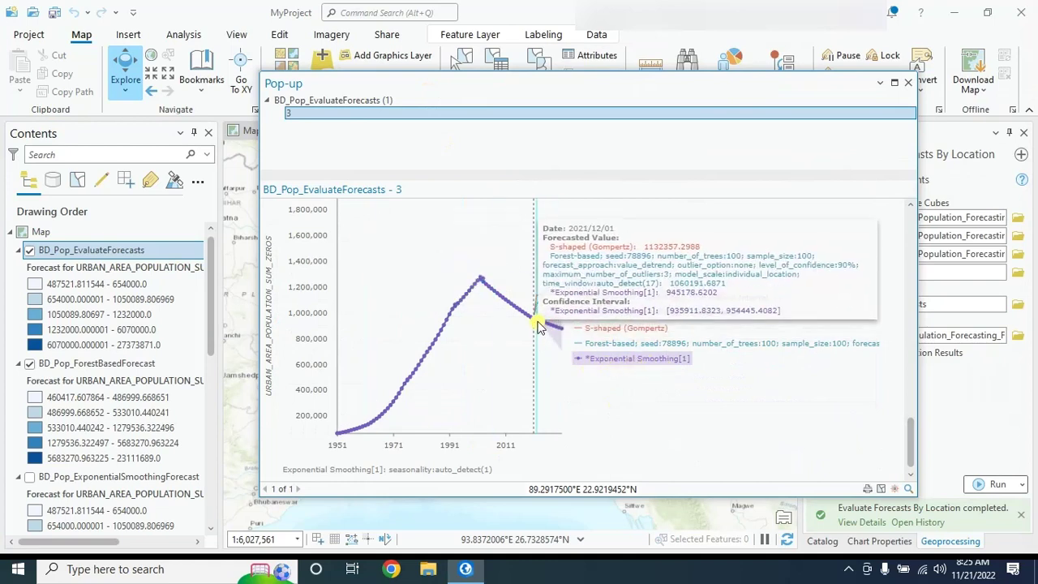
pyautogui.moveTo(389, 426)
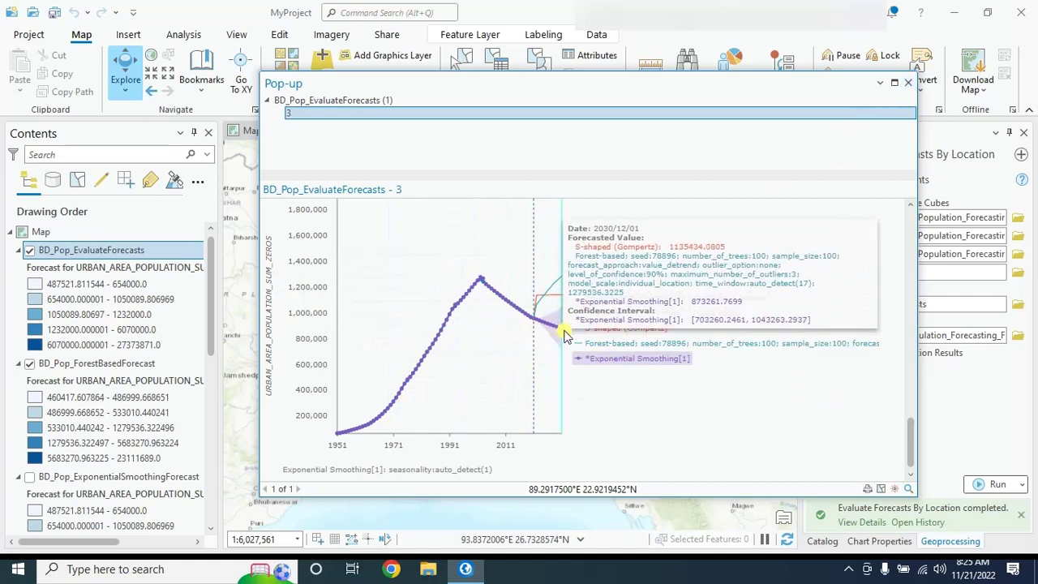
pyautogui.click(909, 85)
# - Inspect the evaluated forecast charts of the small north-central division and the dark central division
pyautogui.click(505, 267)
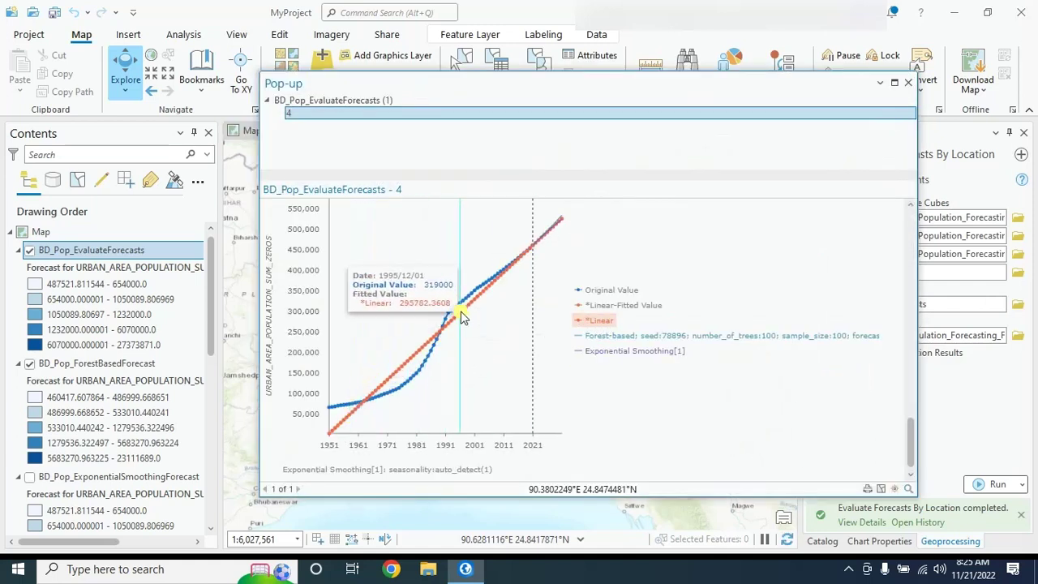
pyautogui.click(909, 81)
pyautogui.click(488, 326)
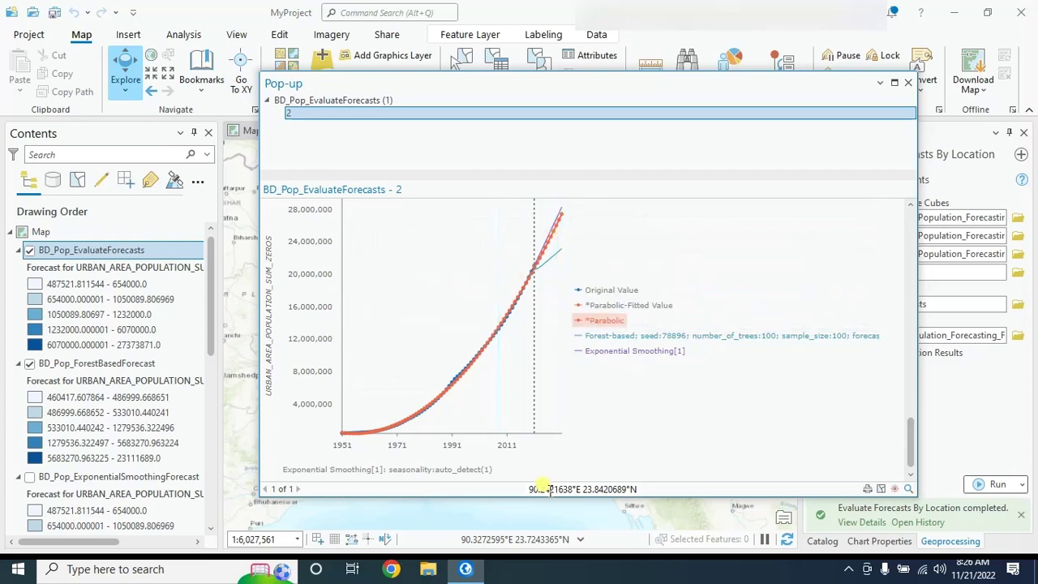
pyautogui.press('Escape')
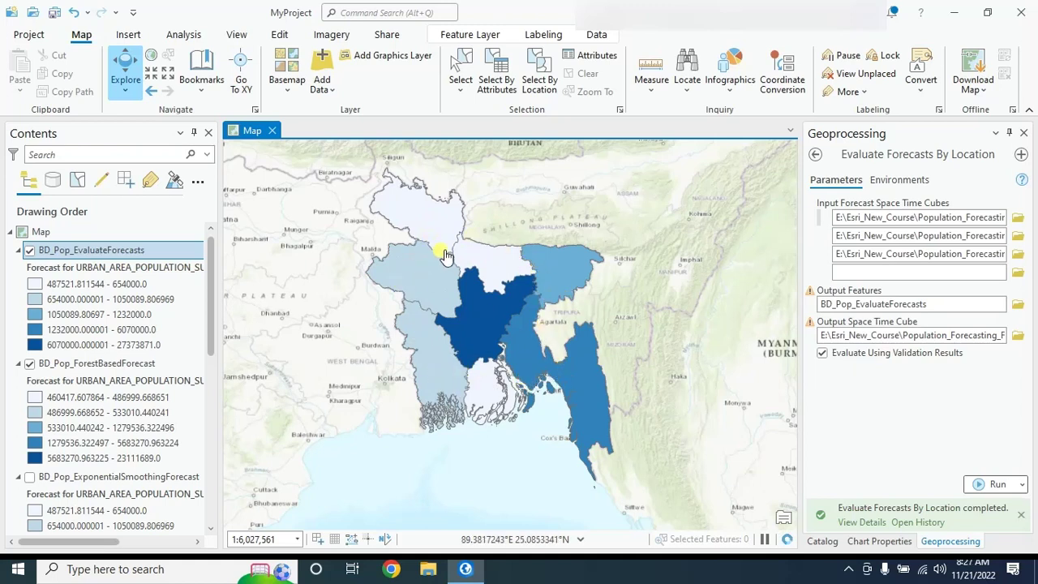
# - Open the attribute table of BD_Pop_EvaluateForecasts and review the urban population forecast fields from 2021 through 2030
pyautogui.rightClick(84, 250)
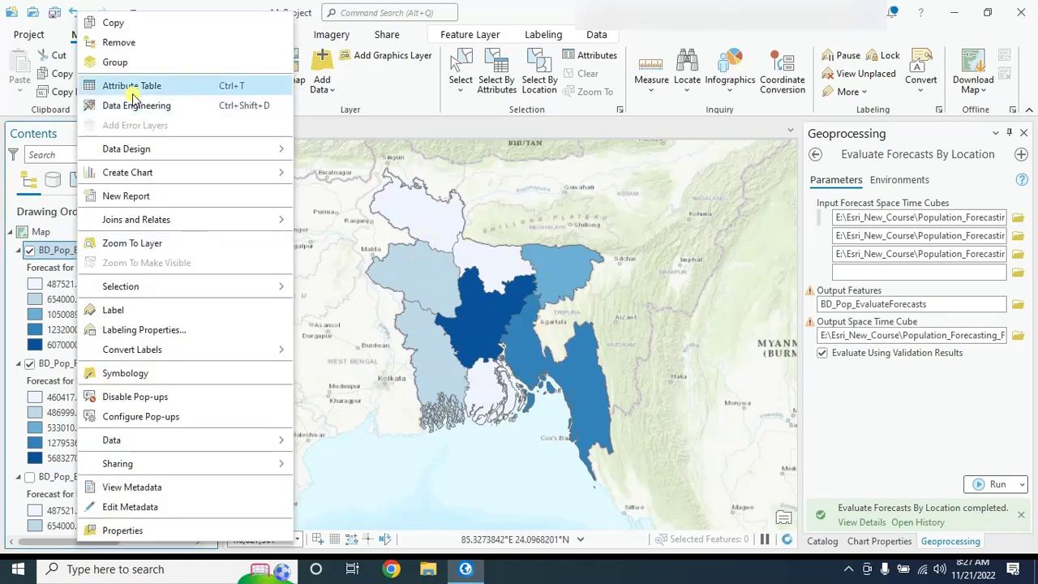
pyautogui.click(130, 89)
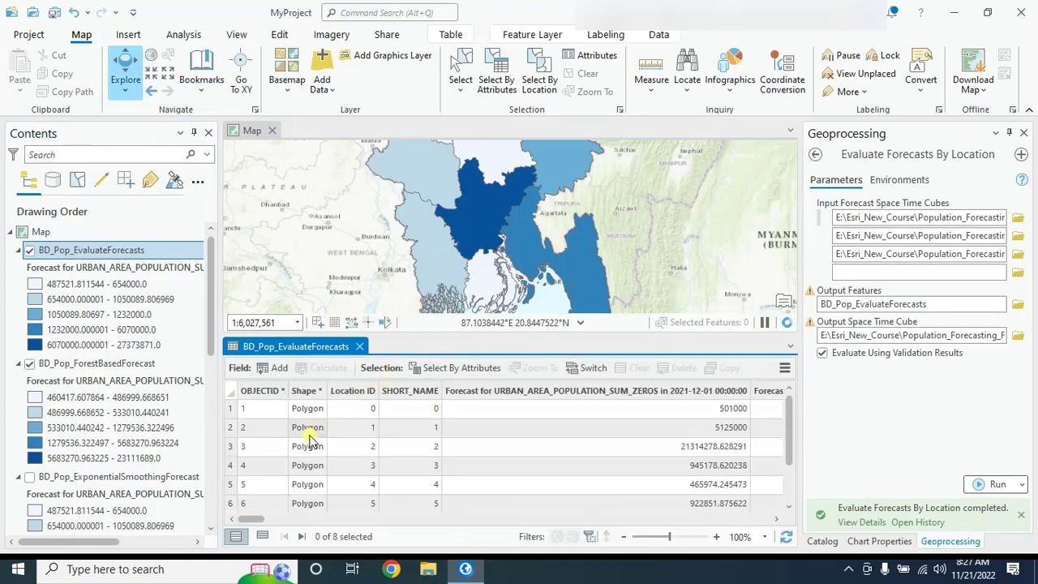
pyautogui.moveTo(264, 524); pyautogui.dragTo(271, 526)
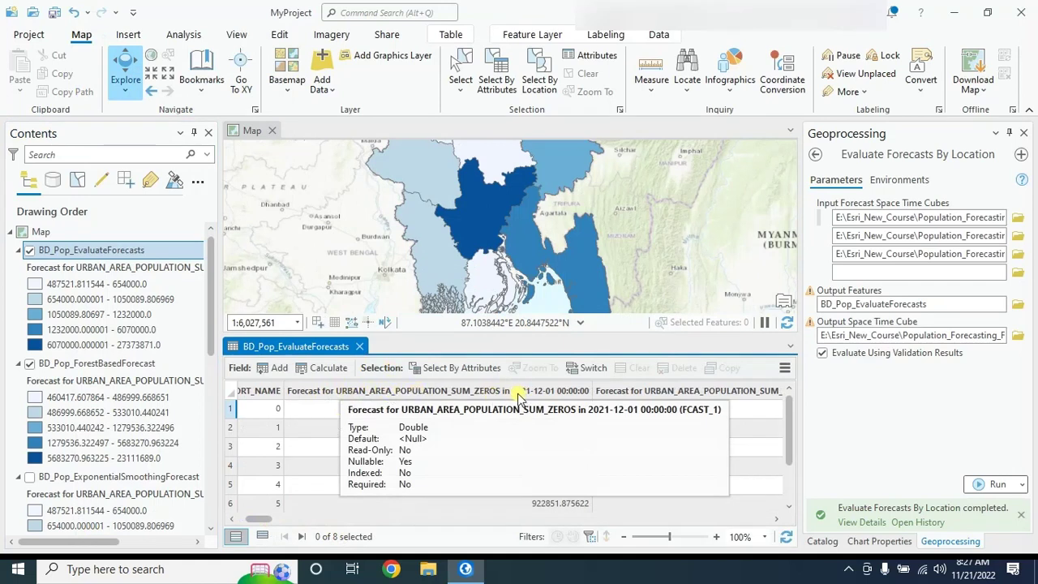
pyautogui.moveTo(258, 519); pyautogui.dragTo(283, 519)
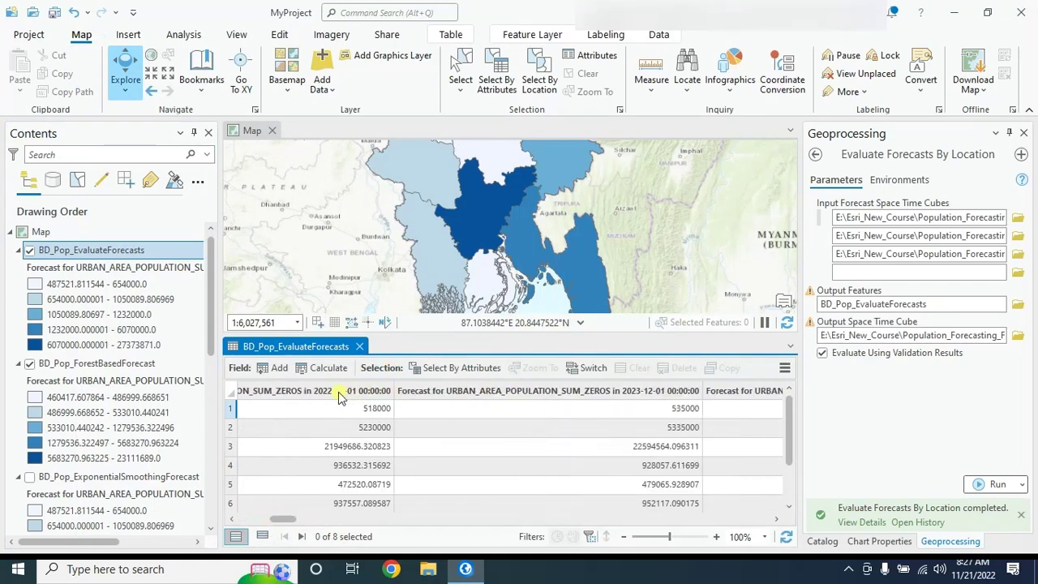
pyautogui.click(329, 411)
pyautogui.scroll(-1, 492, 454)
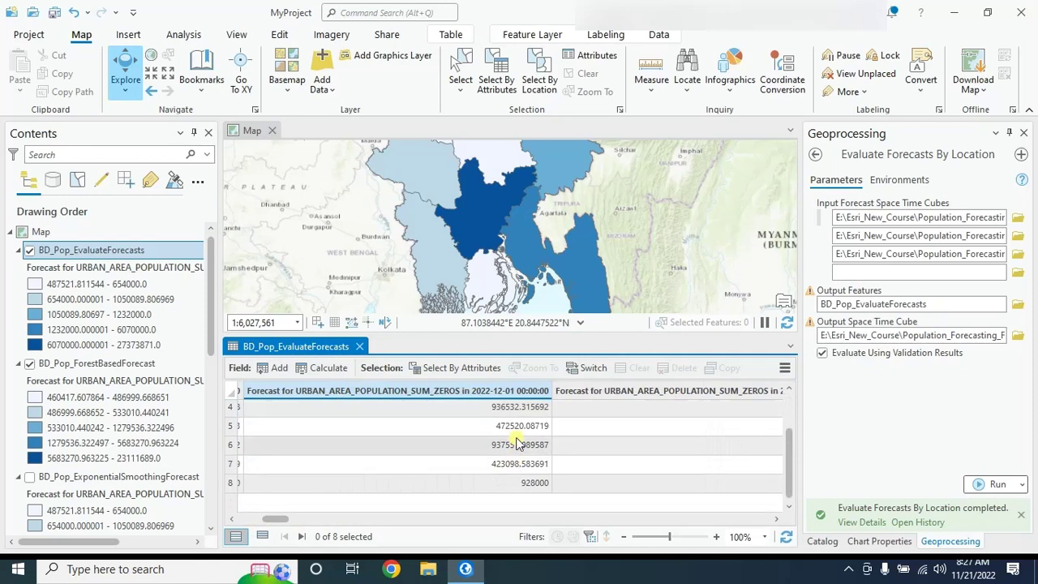
pyautogui.hscroll(5, 410, 491)
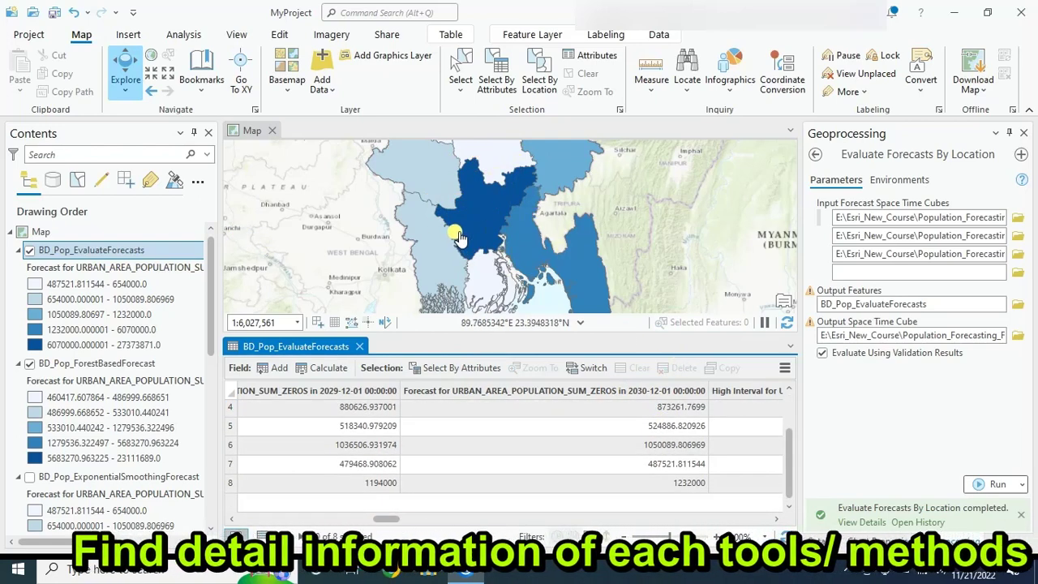
# - Shrink the attribute table to enlarge the map, and view all of Bangladesh with its surroundings
pyautogui.moveTo(417, 335); pyautogui.dragTo(418, 432)
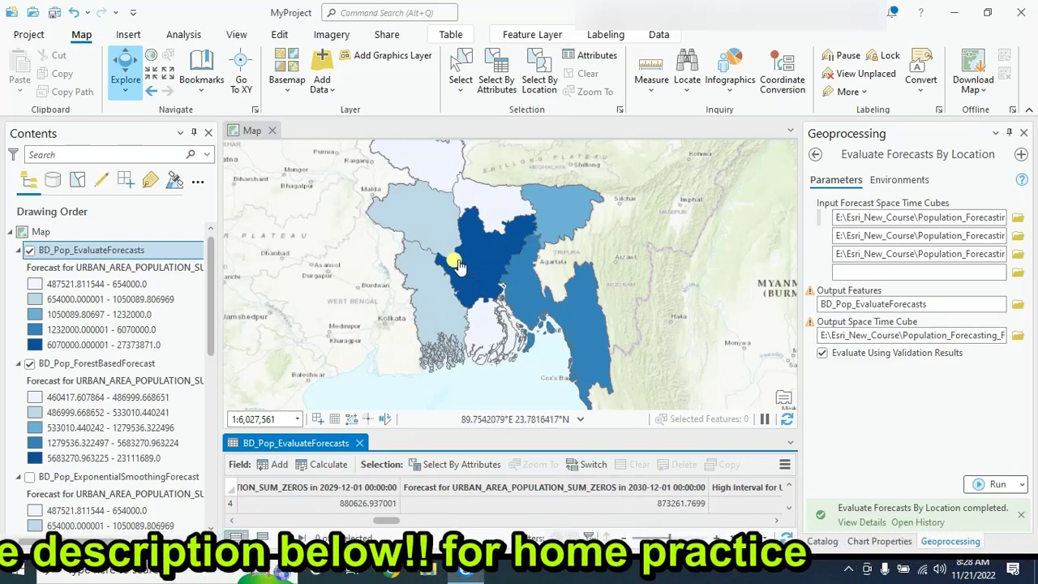
pyautogui.scroll(-1, 468, 344)
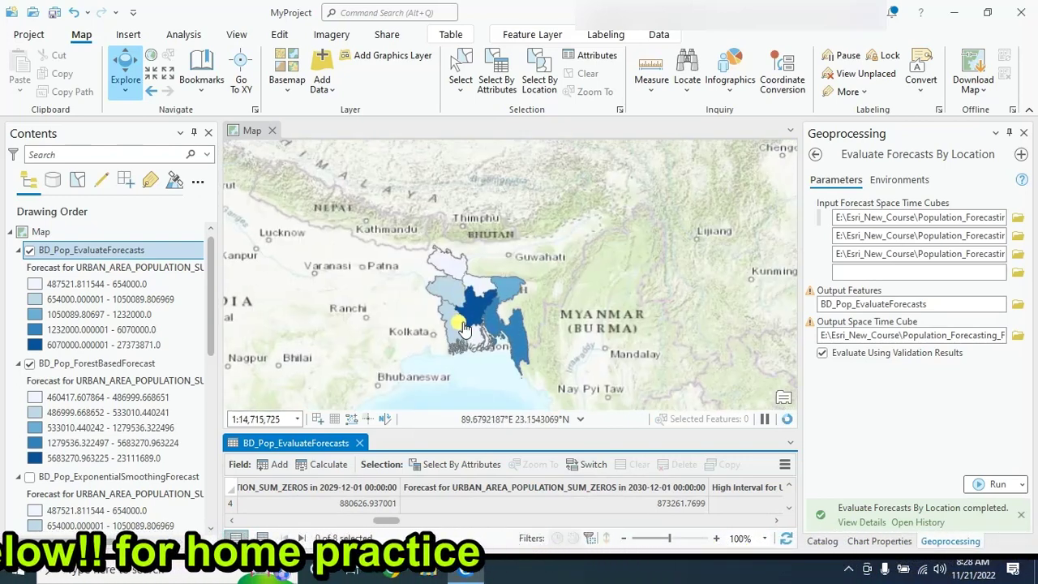
pyautogui.scroll(1, 467, 217)
pyautogui.scroll(-1, 518, 231)
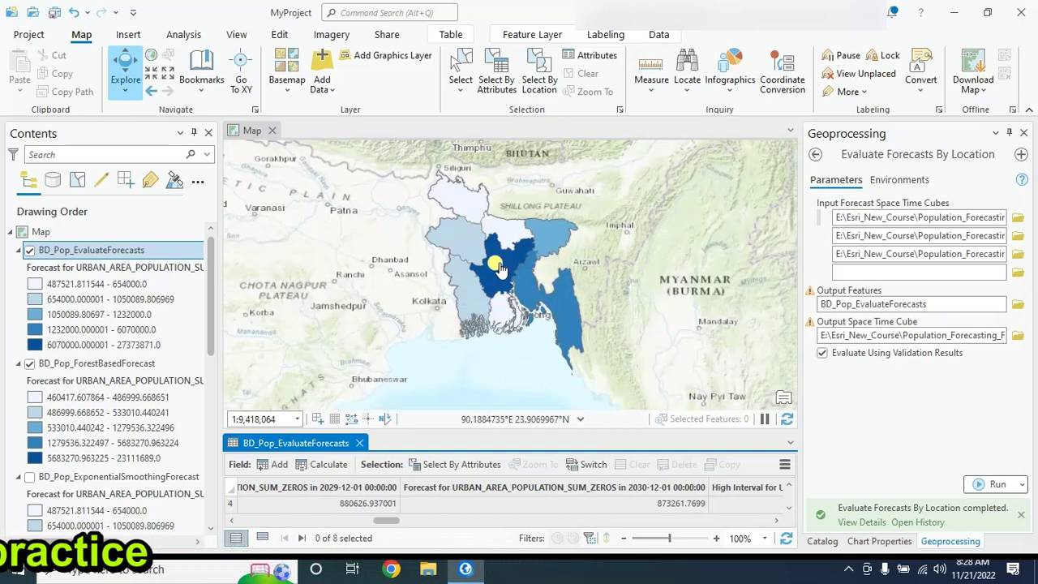